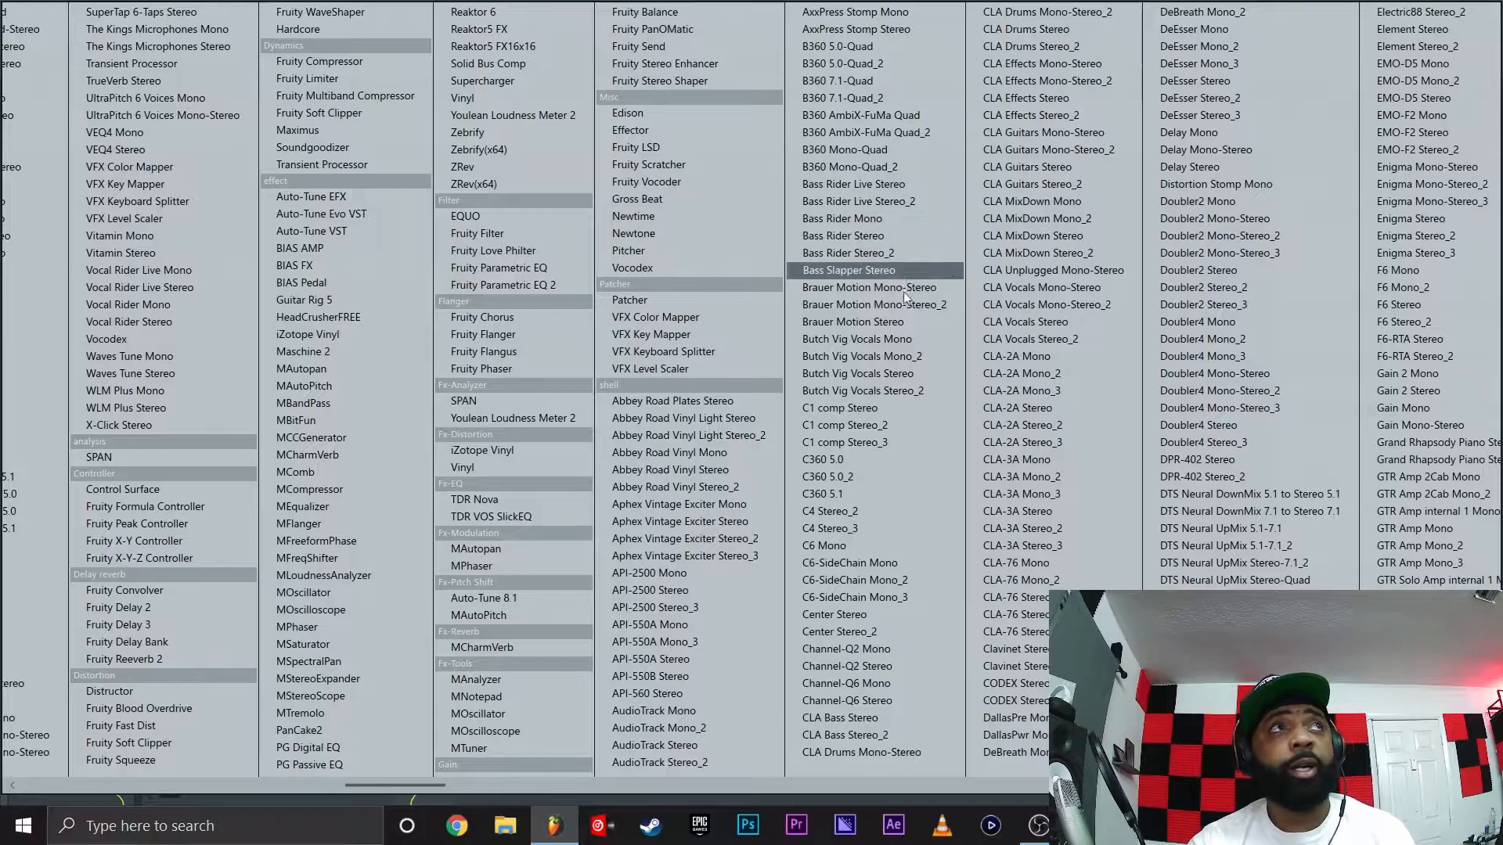
# Load CLA Vocals Stereo into the effect chain of Insert 5 and move the plugin window away from the Insert 5 fader
pyautogui.click(1021, 322)
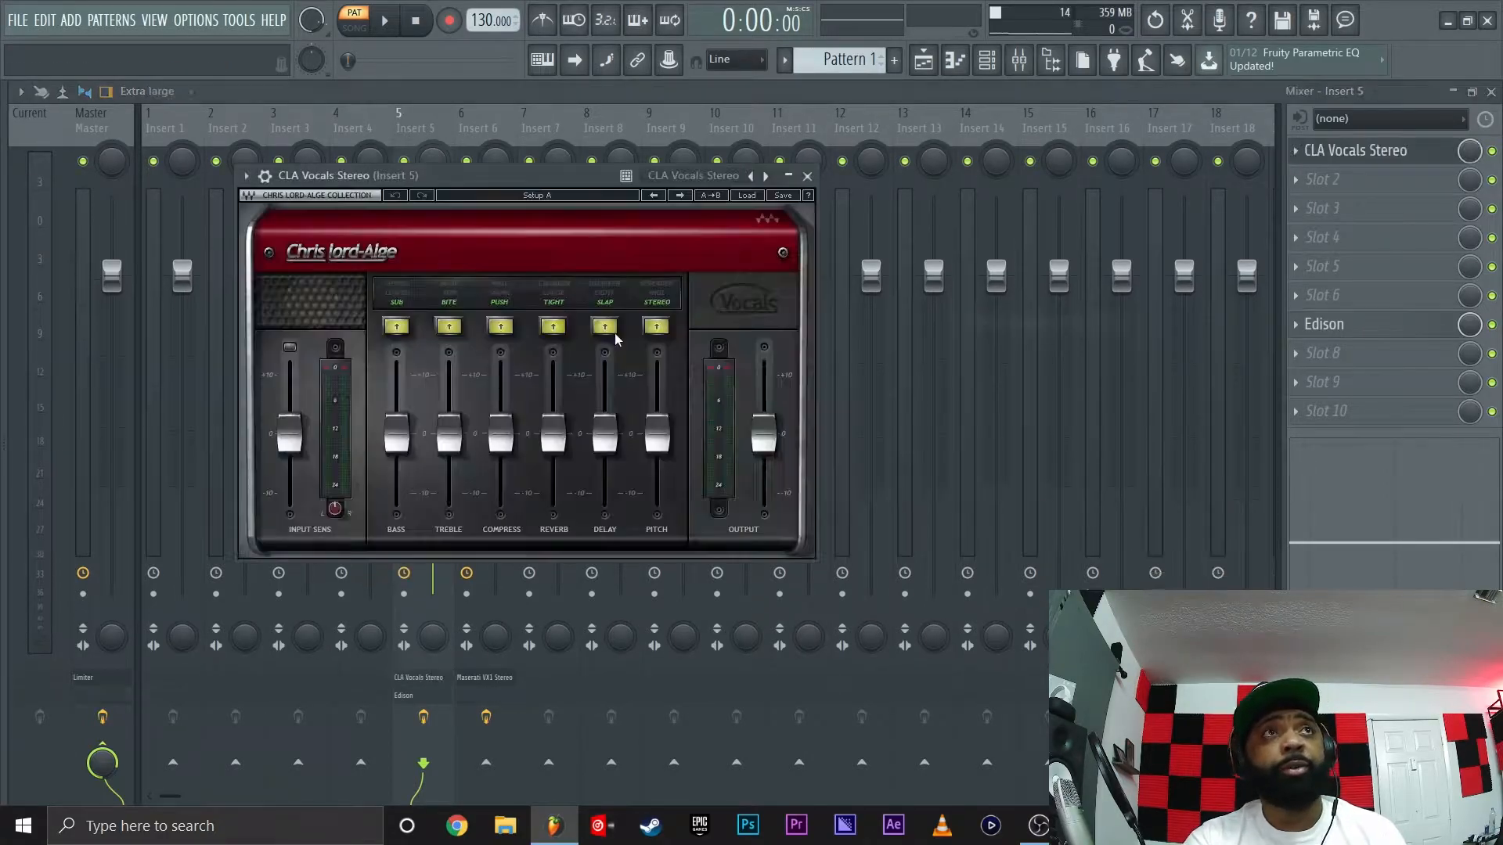
pyautogui.moveTo(552, 180); pyautogui.dragTo(781, 182)
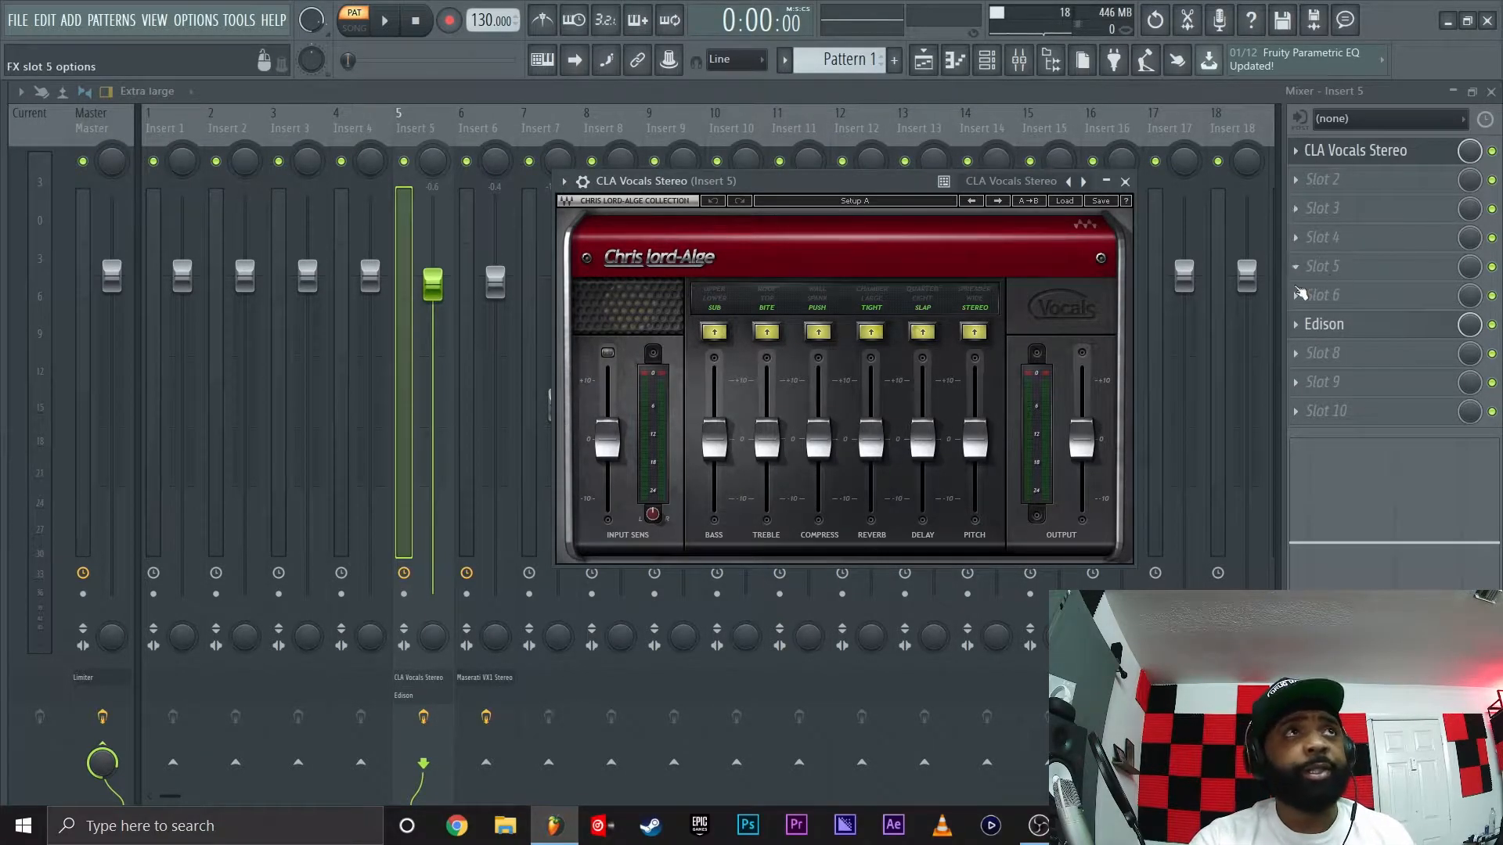
# Bypass CLA Vocals to audition the dry vocal, then reopen the plugin window and set it to Detached
pyautogui.click(1492, 151)
pyautogui.press('space')
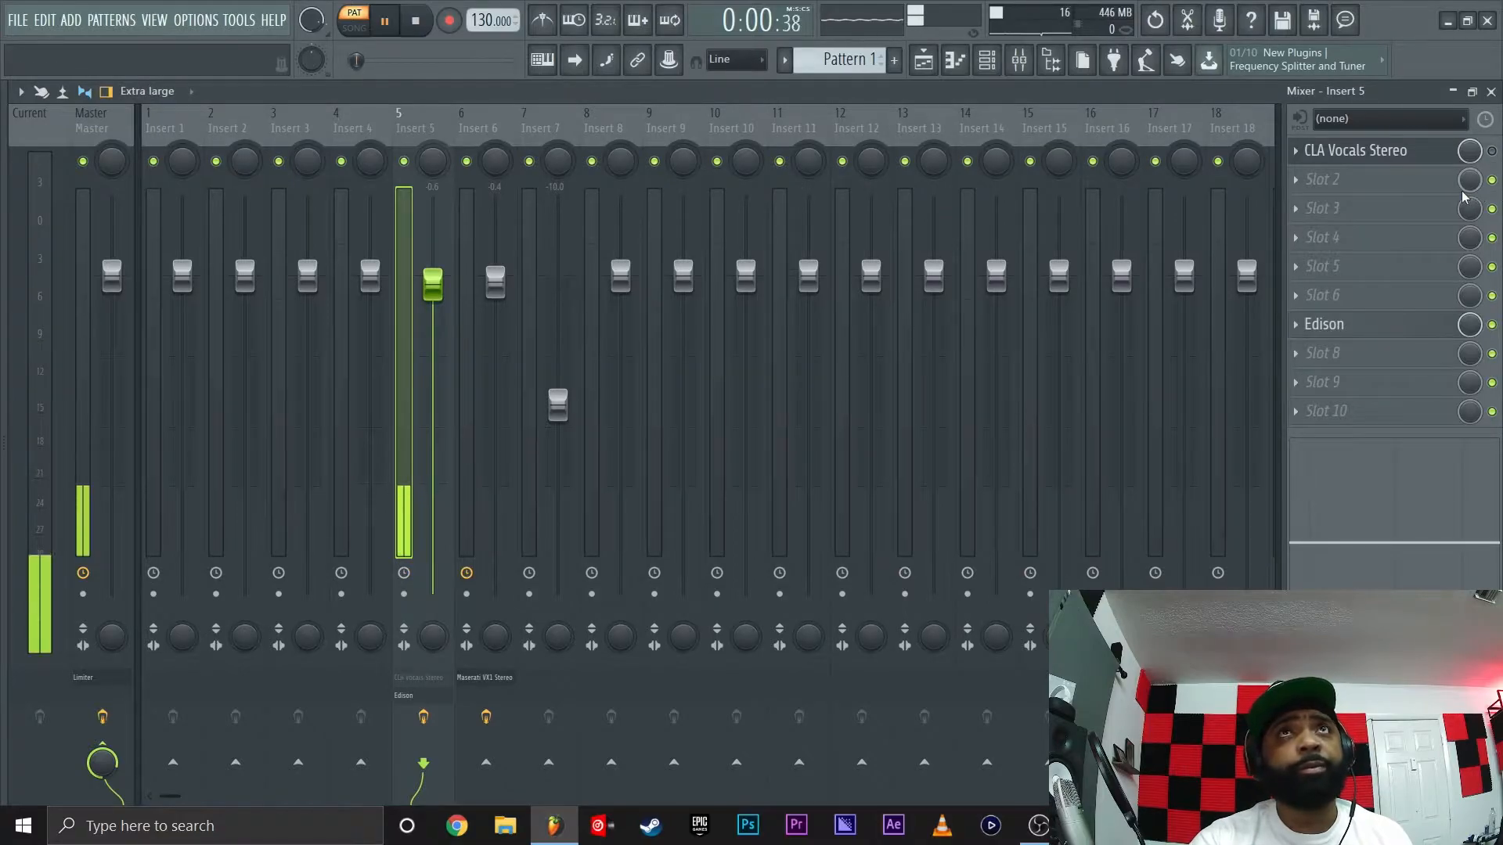
pyautogui.click(1401, 157)
pyautogui.click(563, 181)
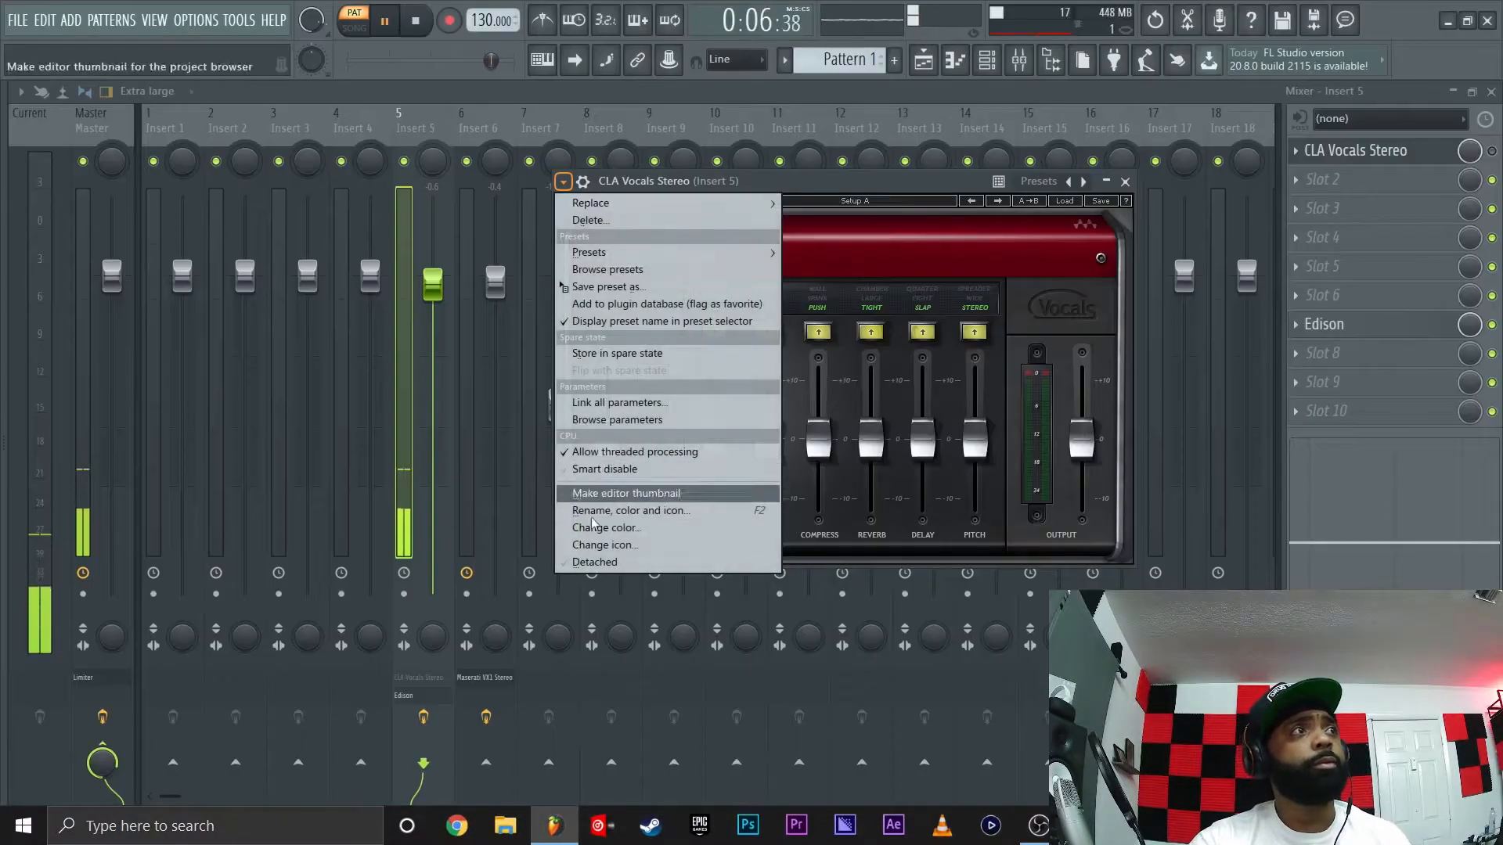
pyautogui.click(623, 562)
pyautogui.press('space')
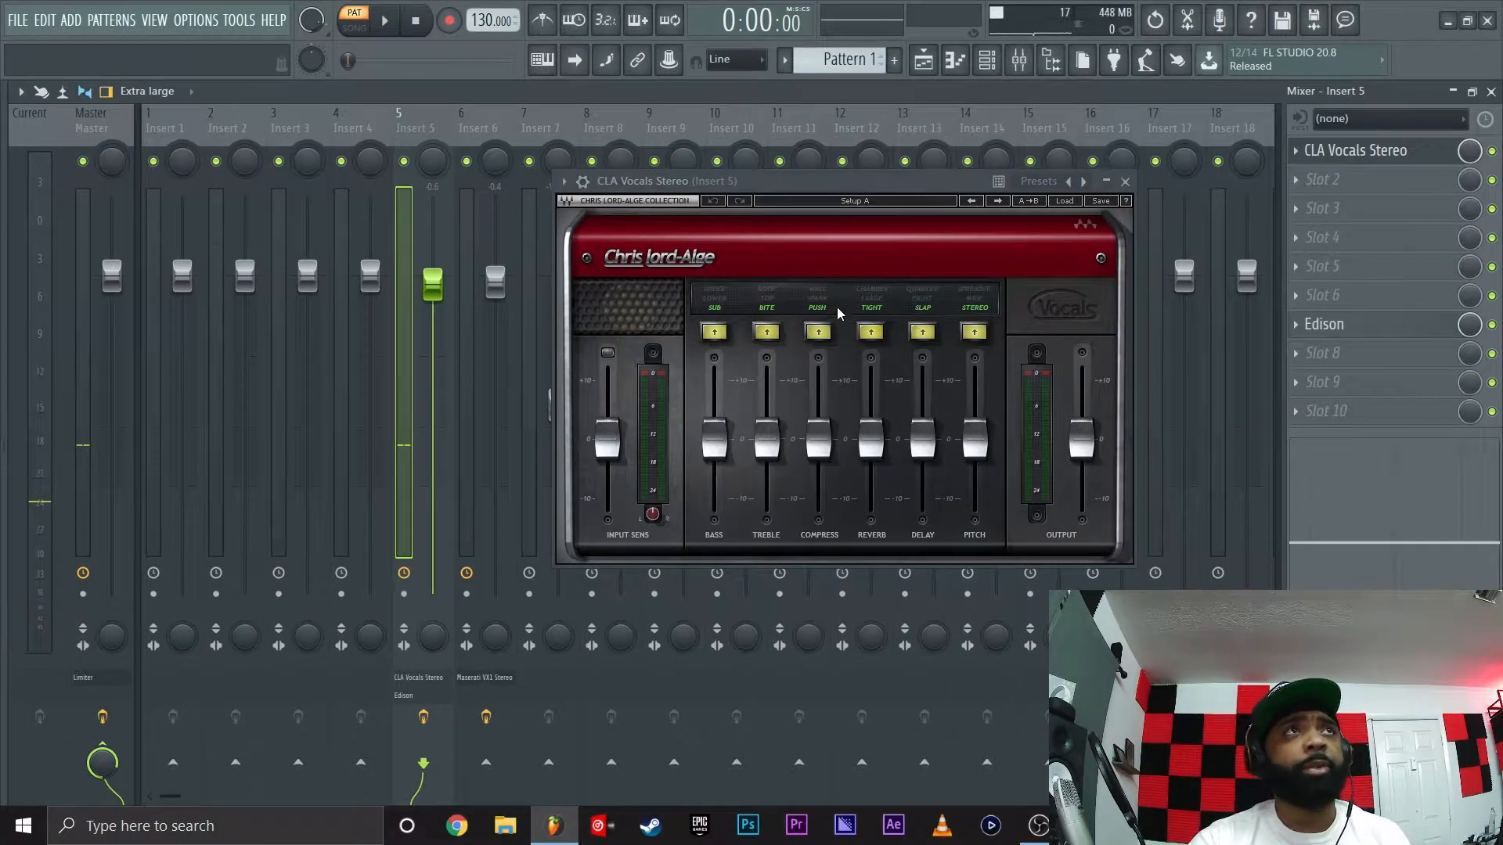
# Play the vocal on Insert 5 with CLA Vocals enabled to hear its default settings
pyautogui.press('space')
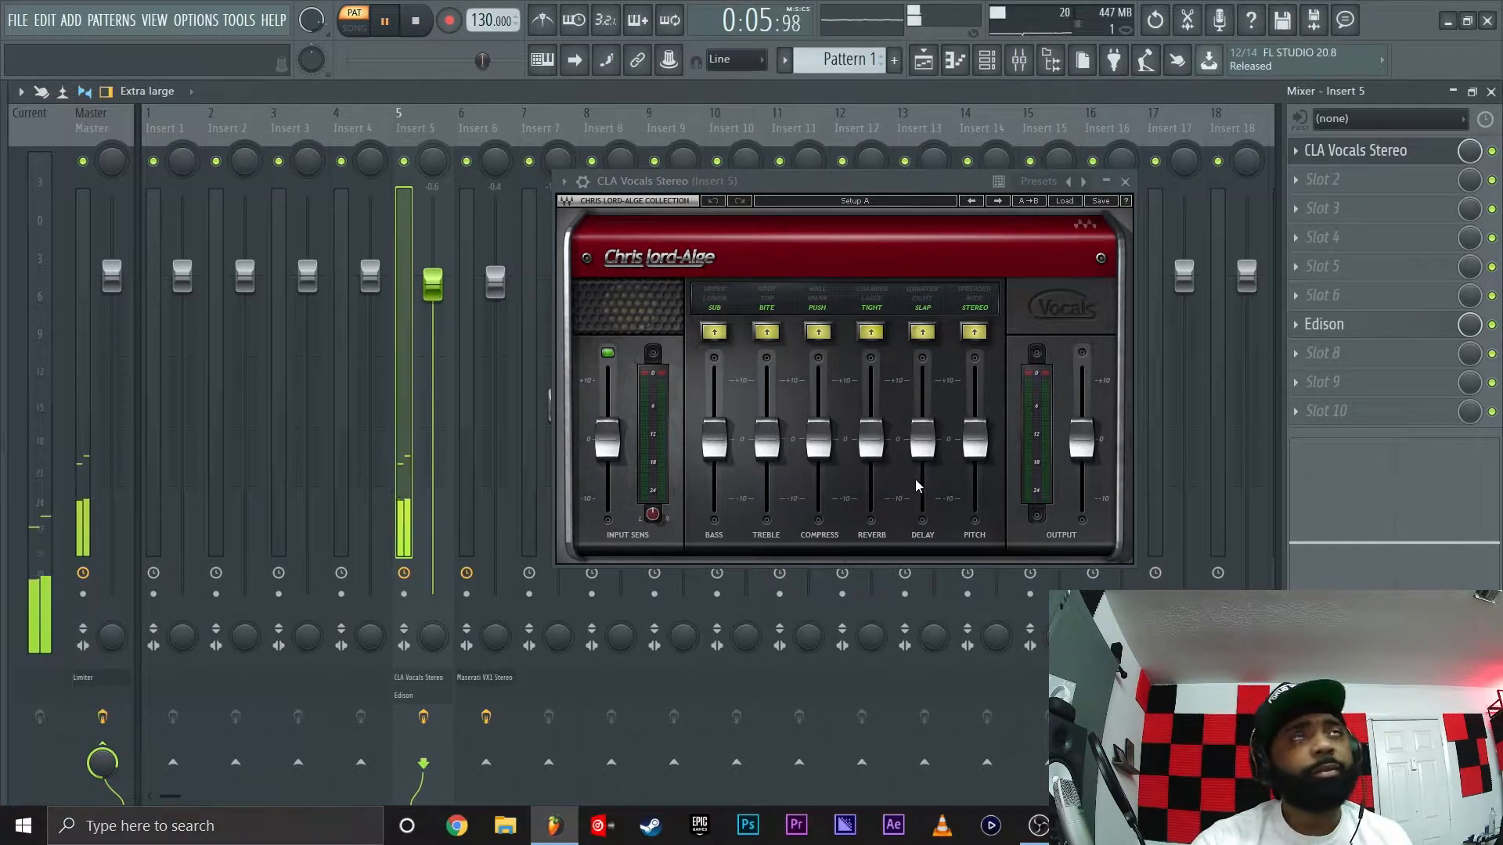
pyautogui.press('space')
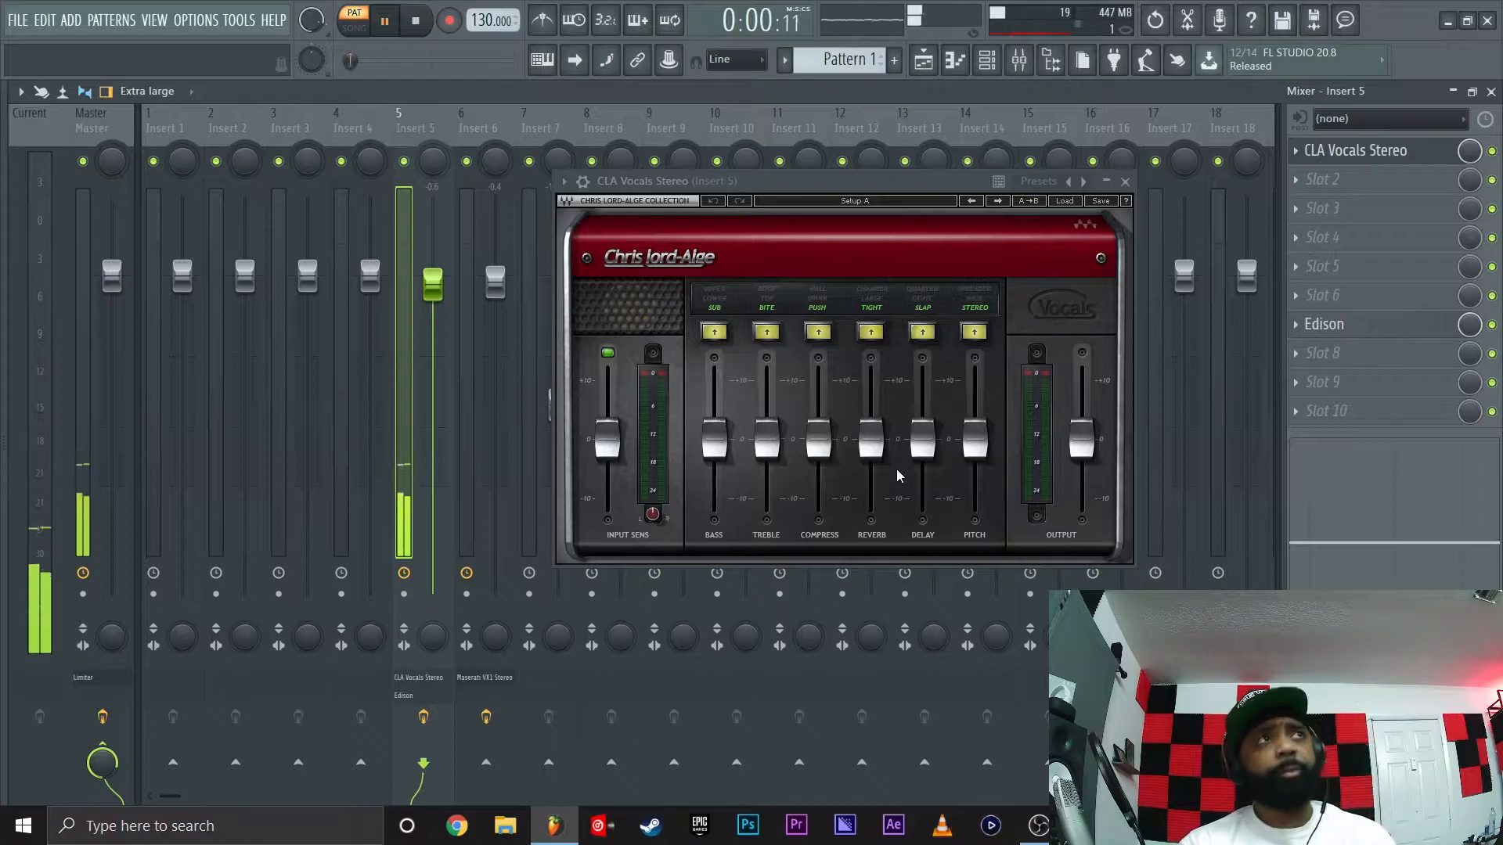
pyautogui.press('space')
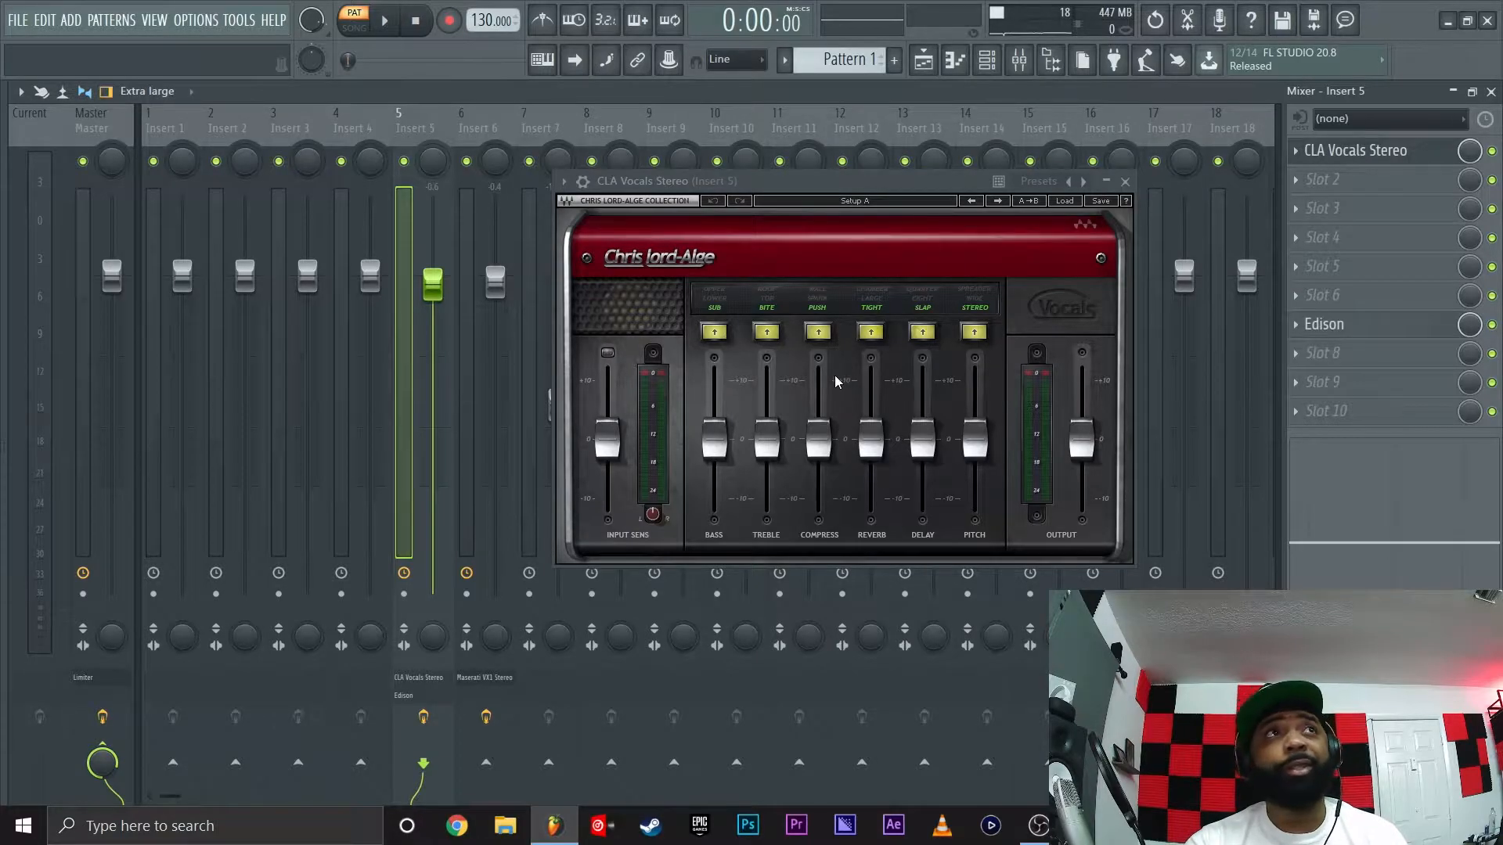
# Compare the vocal on Insert 5 with CLA Vocals bypassed and with it enabled again
pyautogui.click(1492, 151)
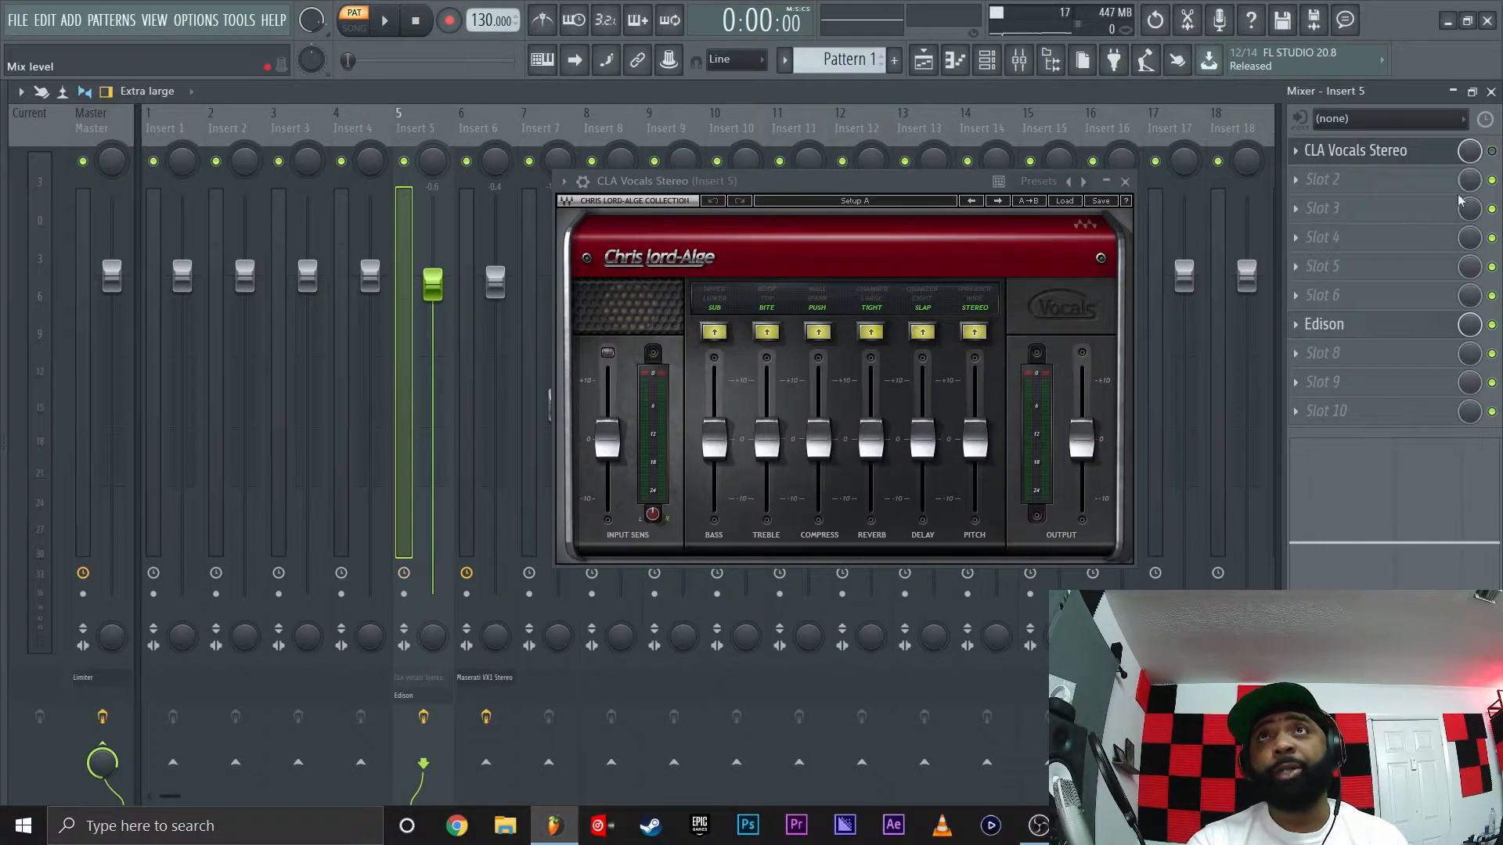
pyautogui.press('space')
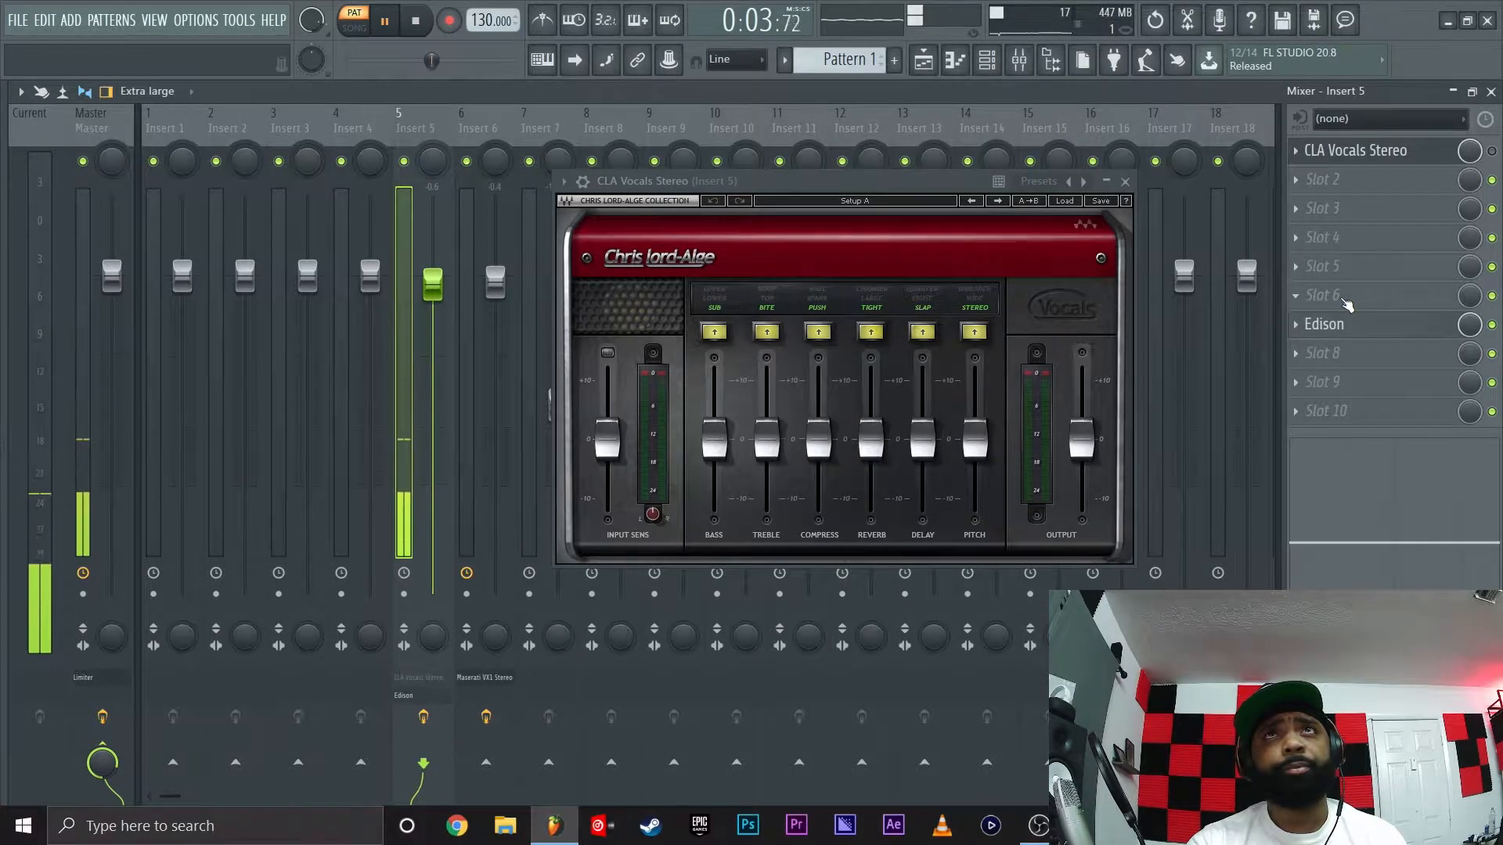
pyautogui.press('space')
pyautogui.click(1492, 151)
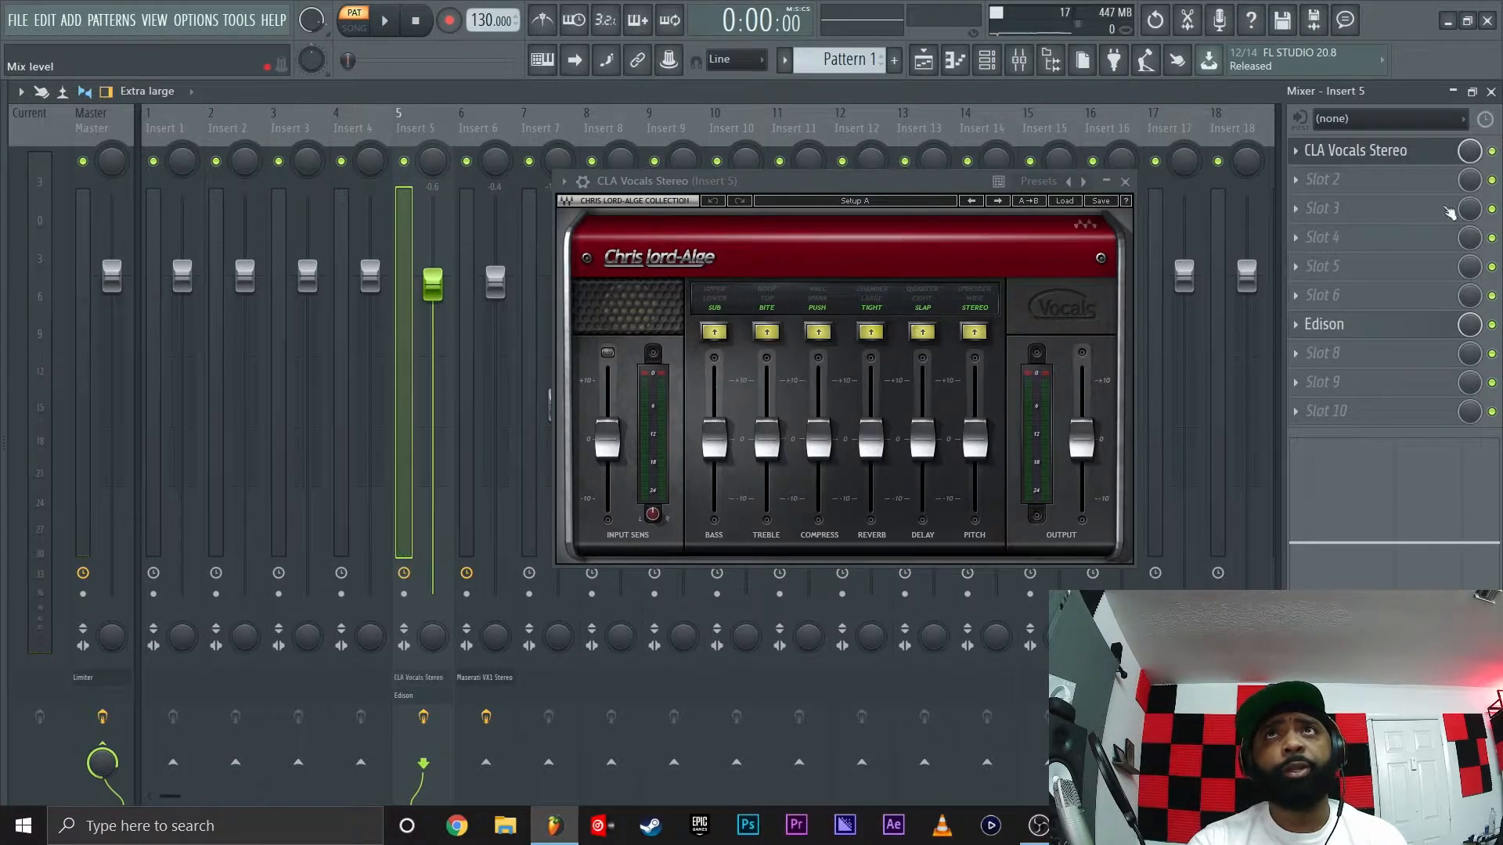
pyautogui.press('space')
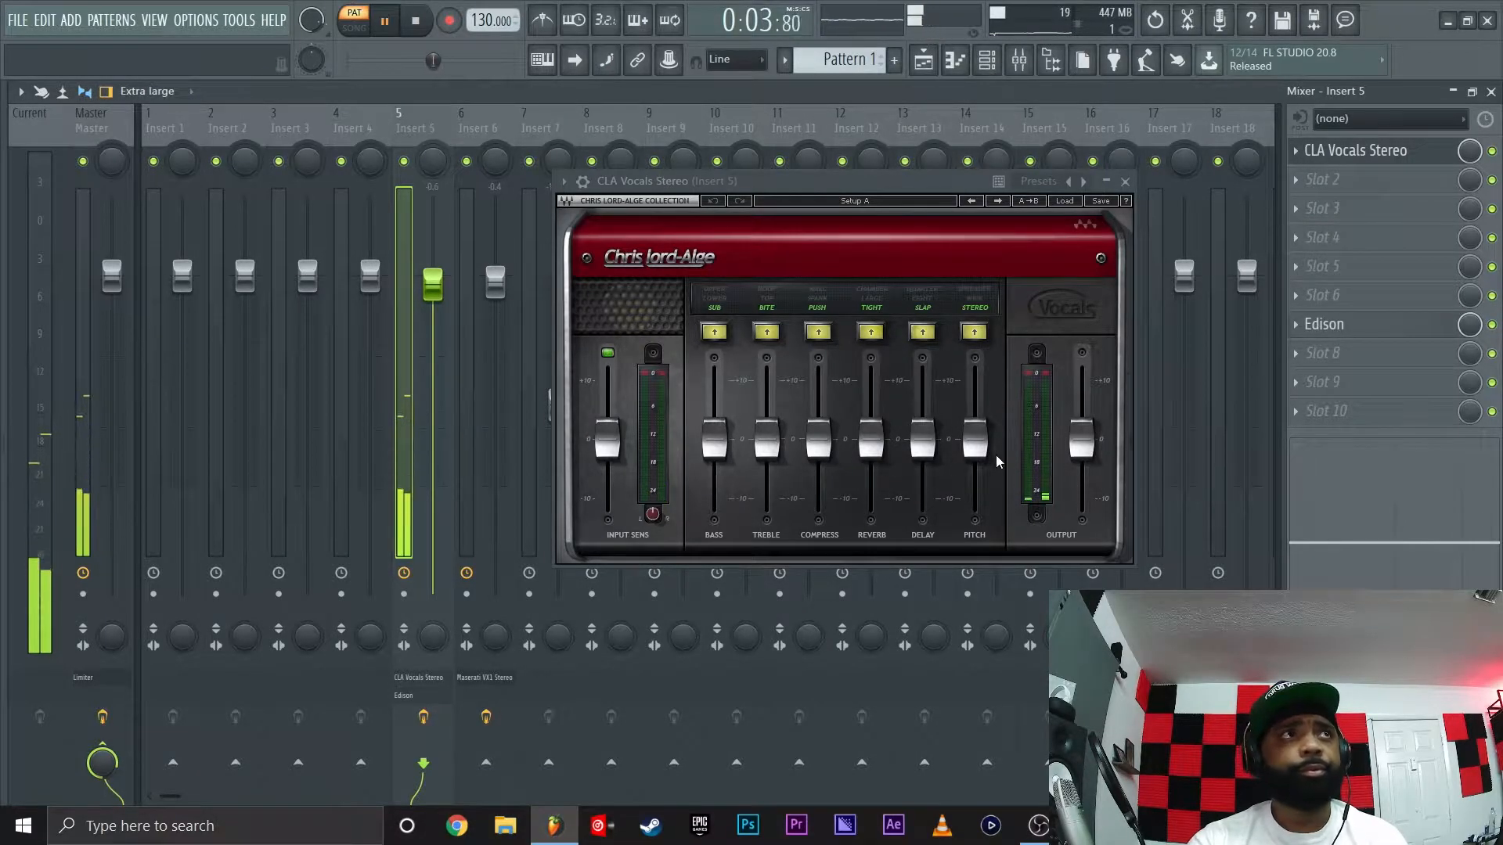
pyautogui.press('space')
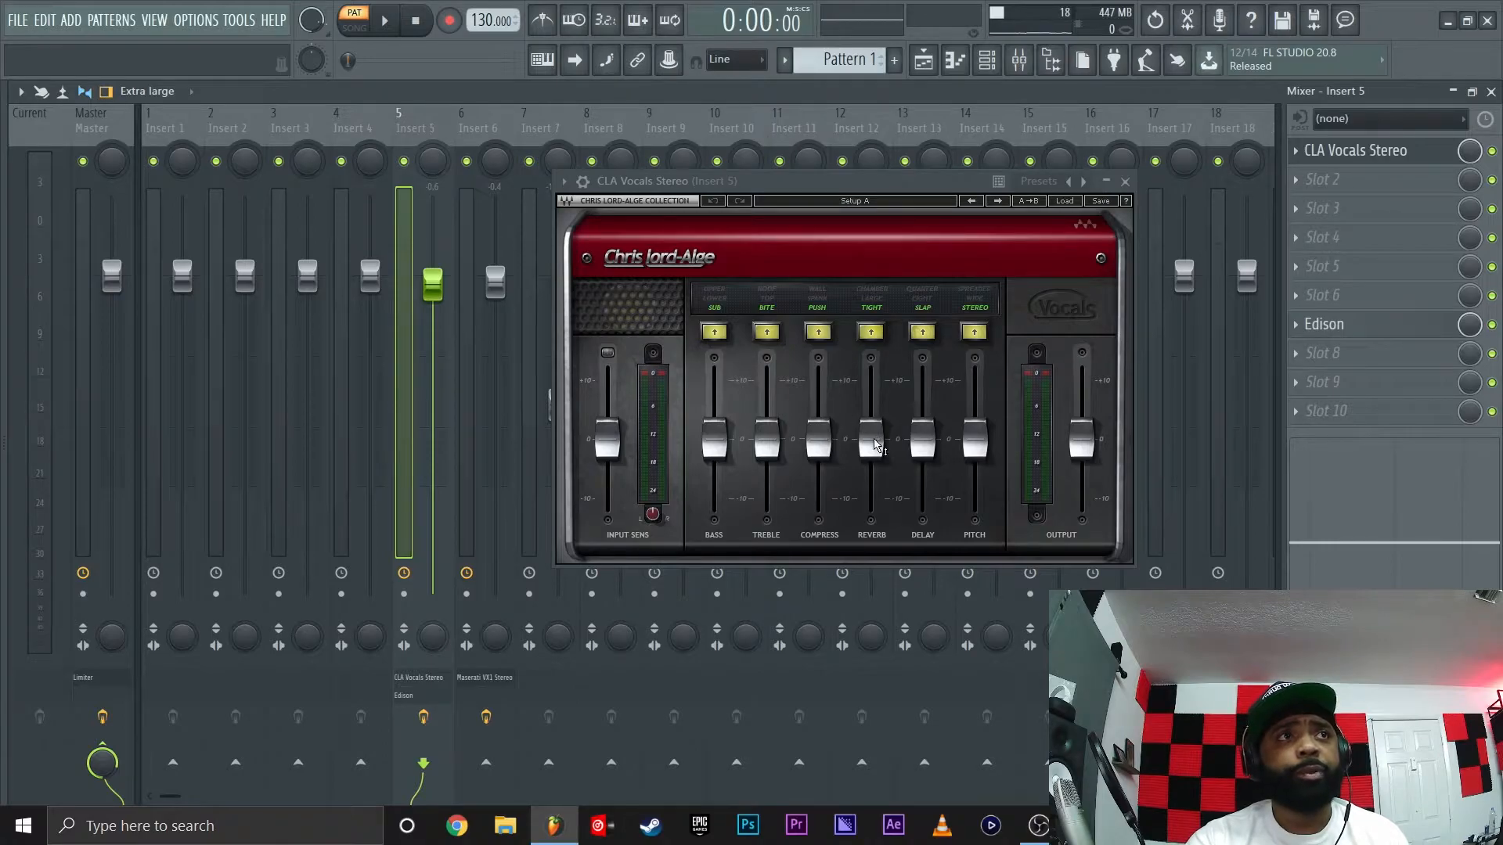
# Load the Full Reset preset in CLA Vocals and compare the vocal with the plugin enabled and bypassed
pyautogui.click(998, 202)
pyautogui.press('space')
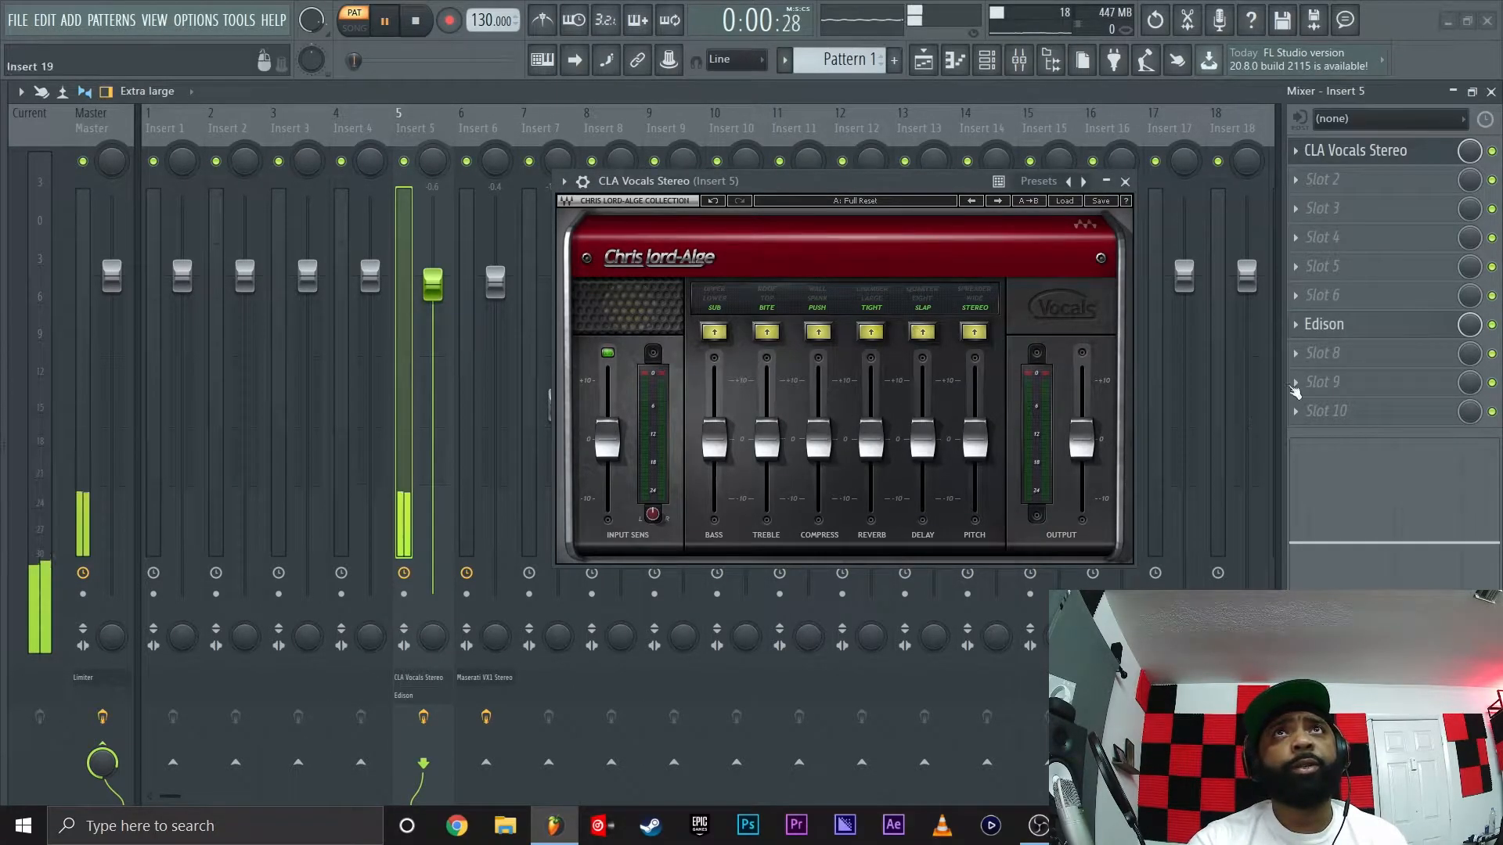
pyautogui.press('space')
pyautogui.click(1492, 151)
pyautogui.press('space')
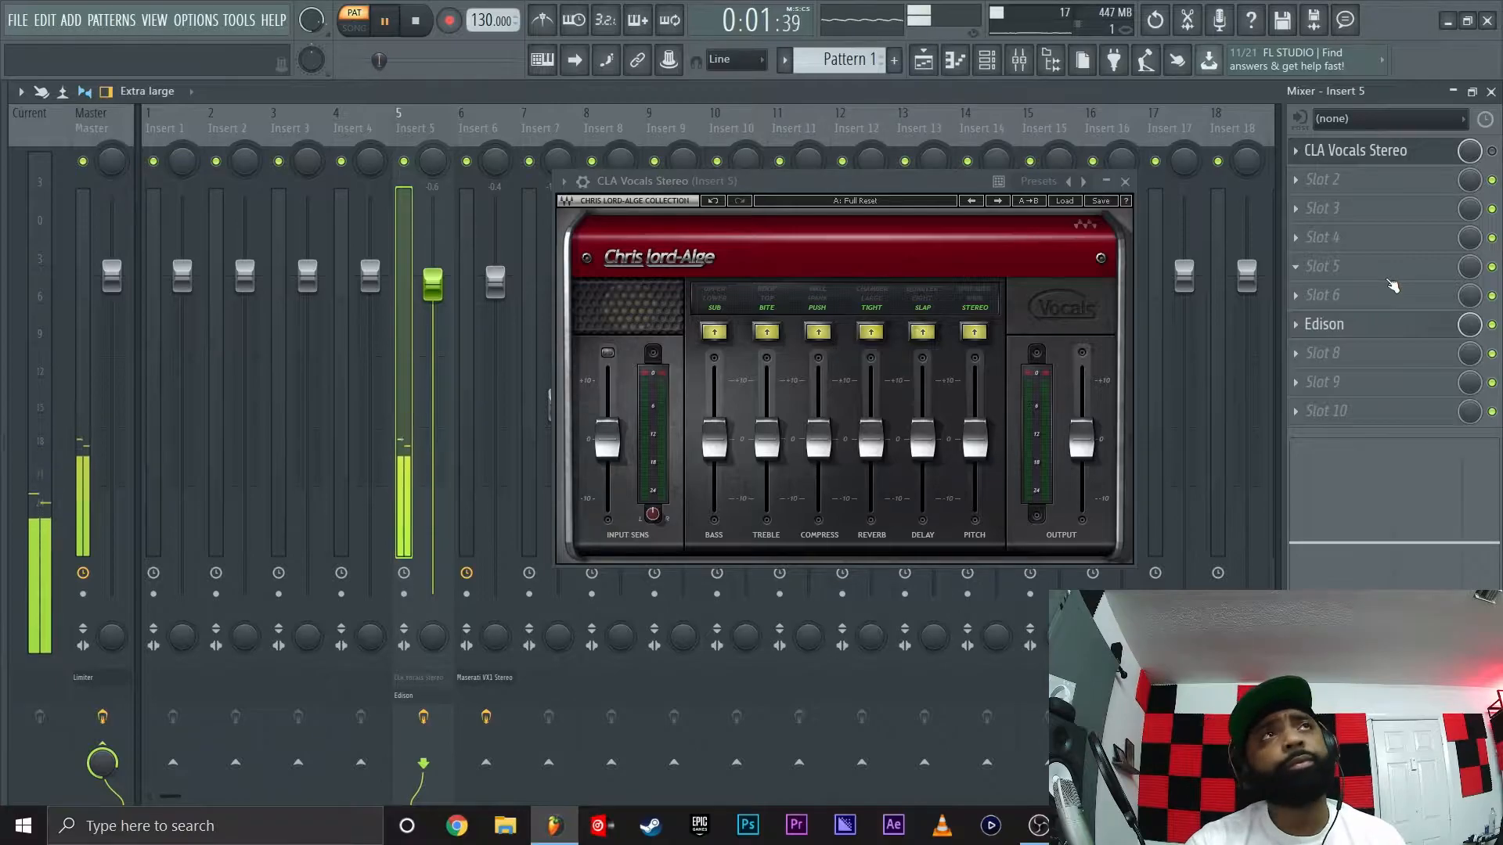
pyautogui.click(1492, 151)
pyautogui.press('space')
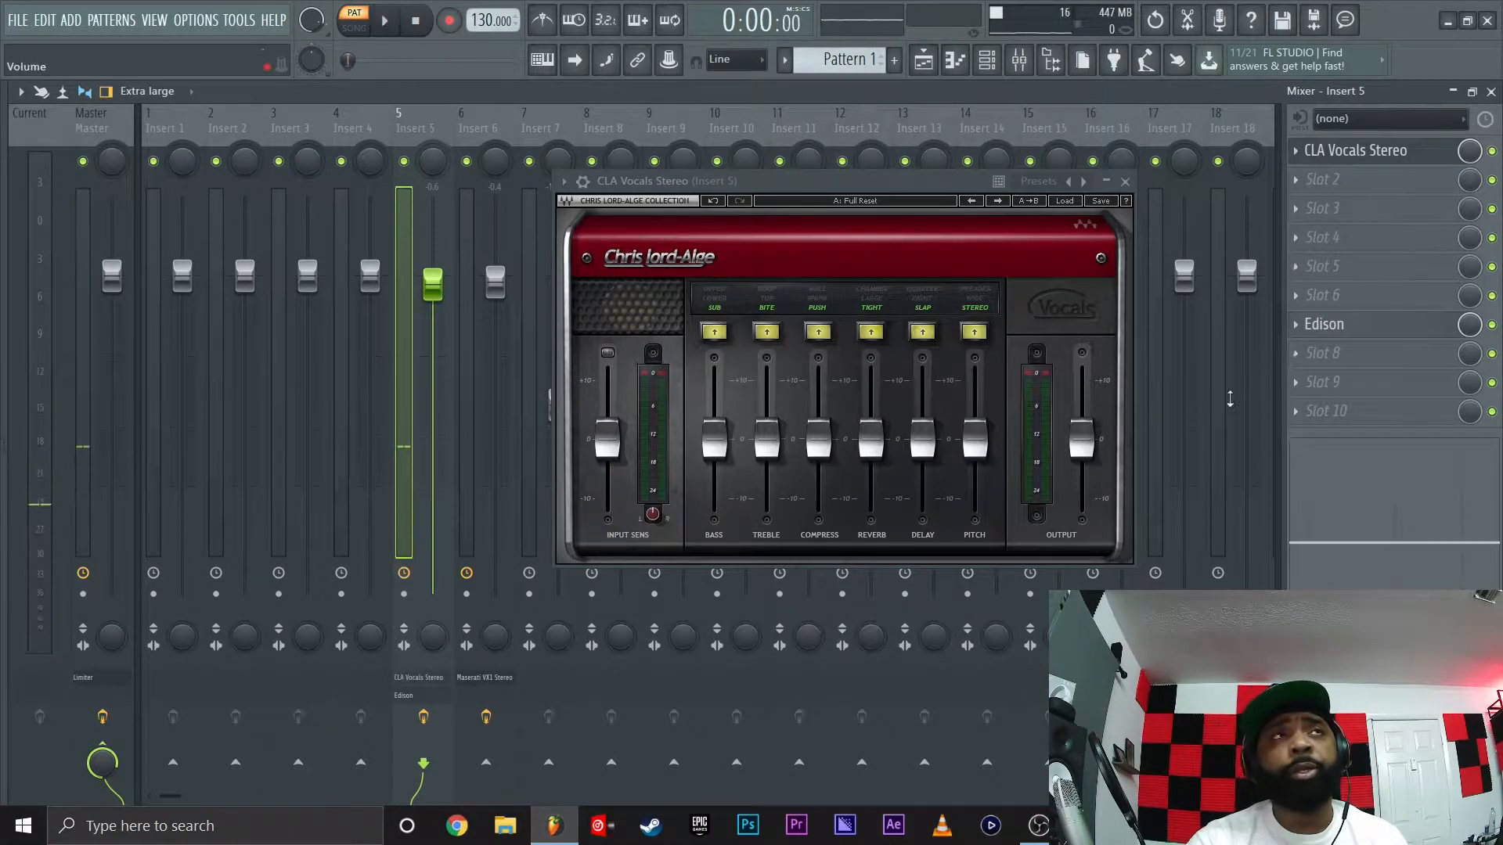
# While the vocal plays, set the Pitch colour to Wide, try the Pitch fader at 10.0 and lower it to slightly above zero
pyautogui.press('space')
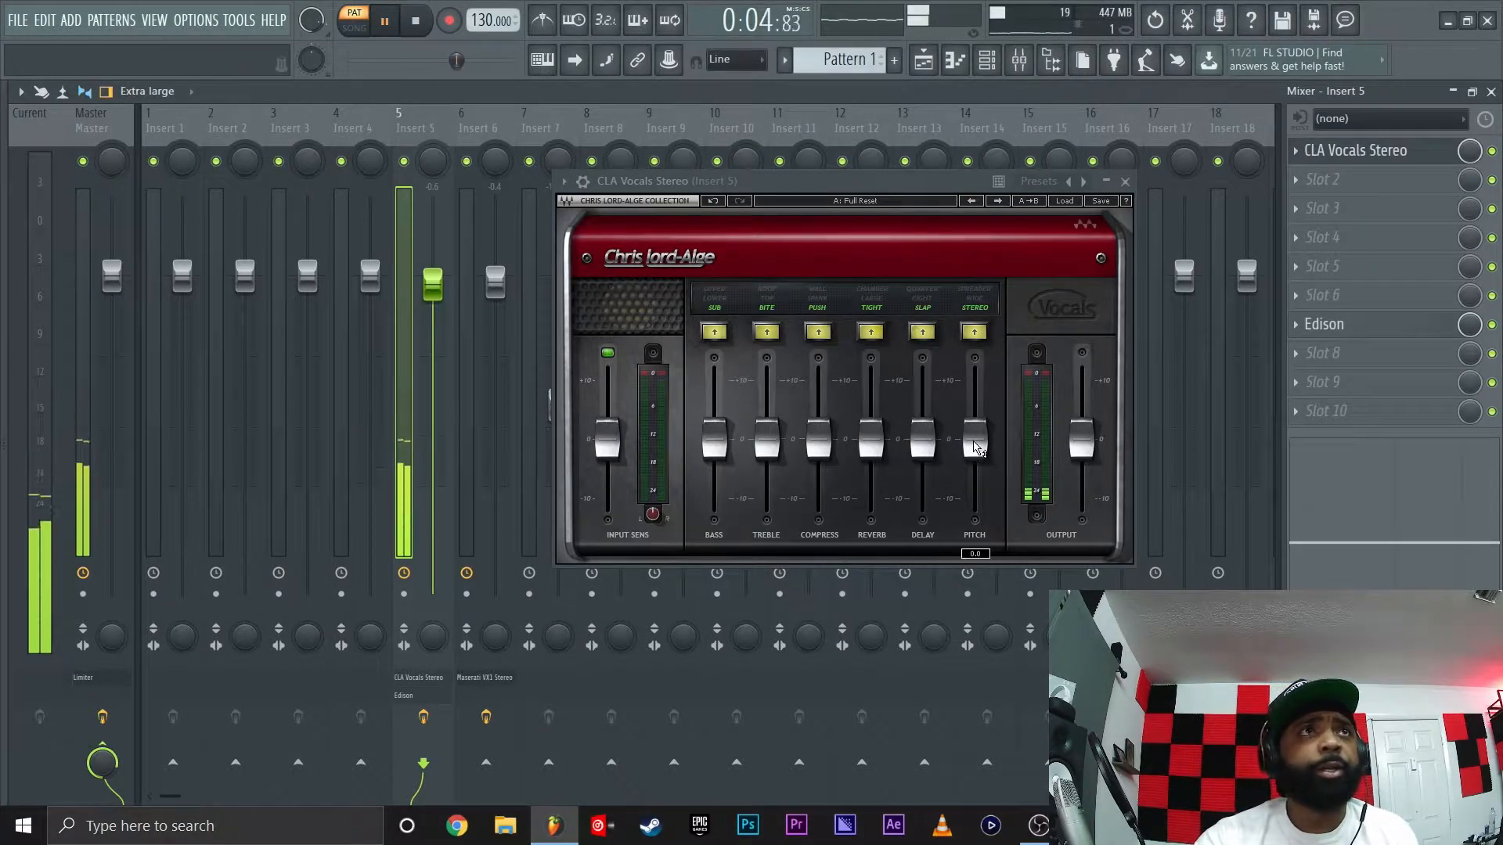
pyautogui.click(975, 331)
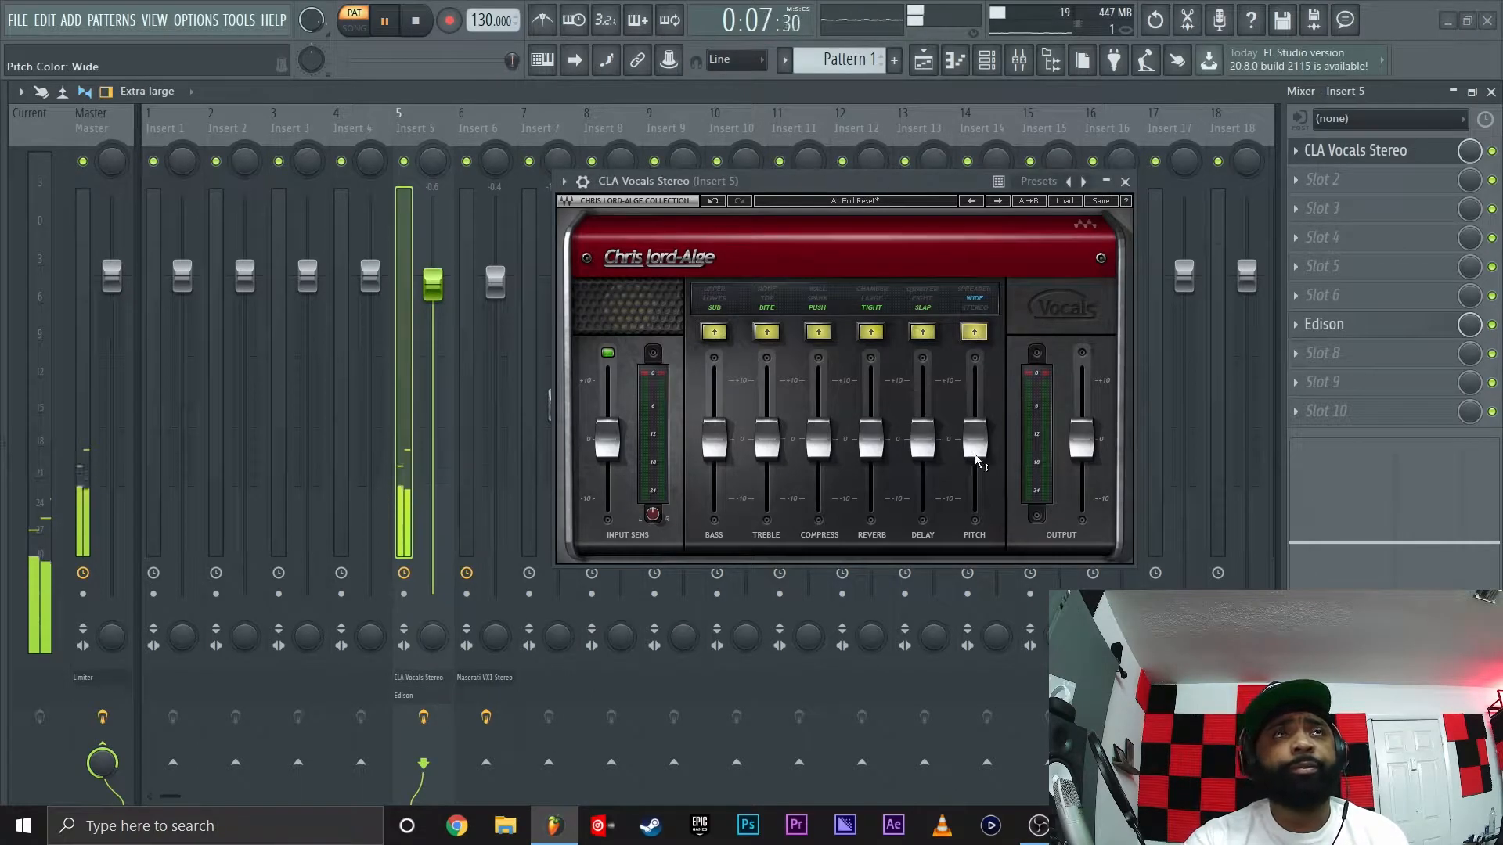
pyautogui.click(975, 332)
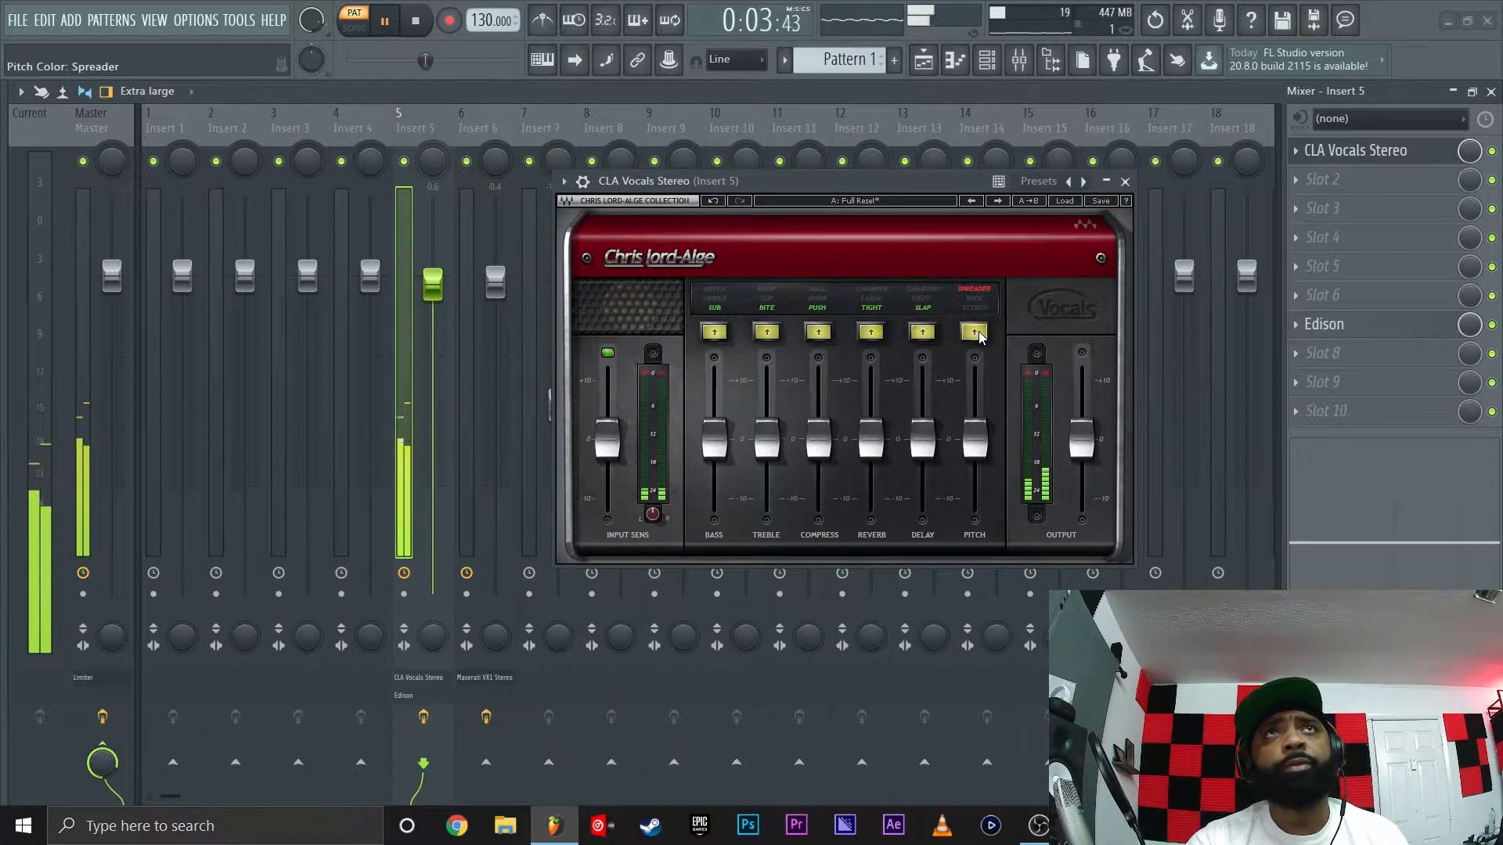
pyautogui.click(974, 331)
pyautogui.click(974, 332)
pyautogui.moveTo(975, 440); pyautogui.dragTo(975, 380)
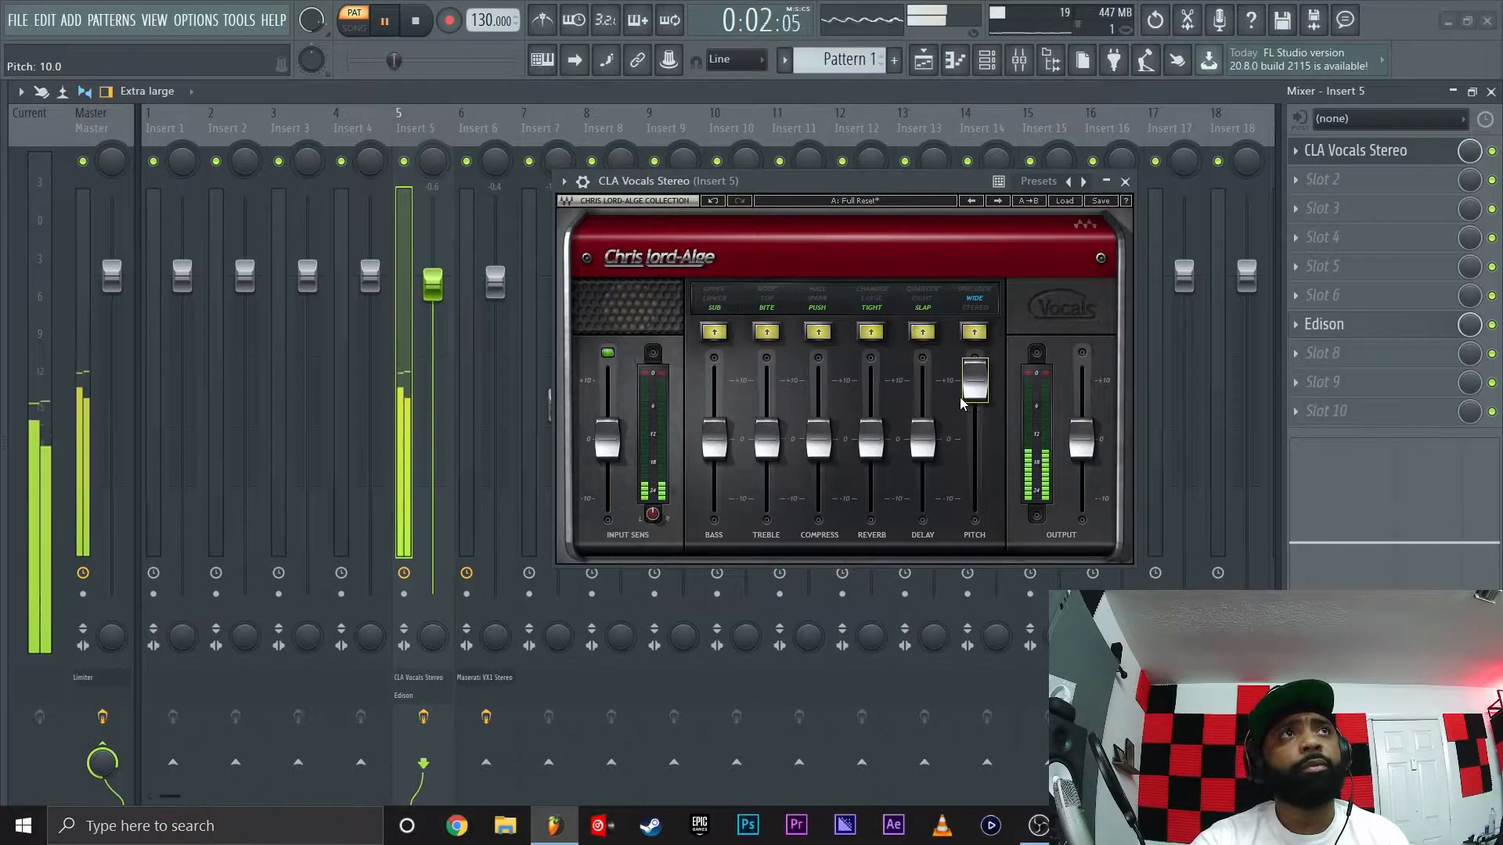
pyautogui.moveTo(974, 381); pyautogui.dragTo(926, 413)
# Set the Delay colour to Quarter and raise the Delay fader to 10.0 while auditioning the vocal
pyautogui.click(922, 332)
pyautogui.press('space')
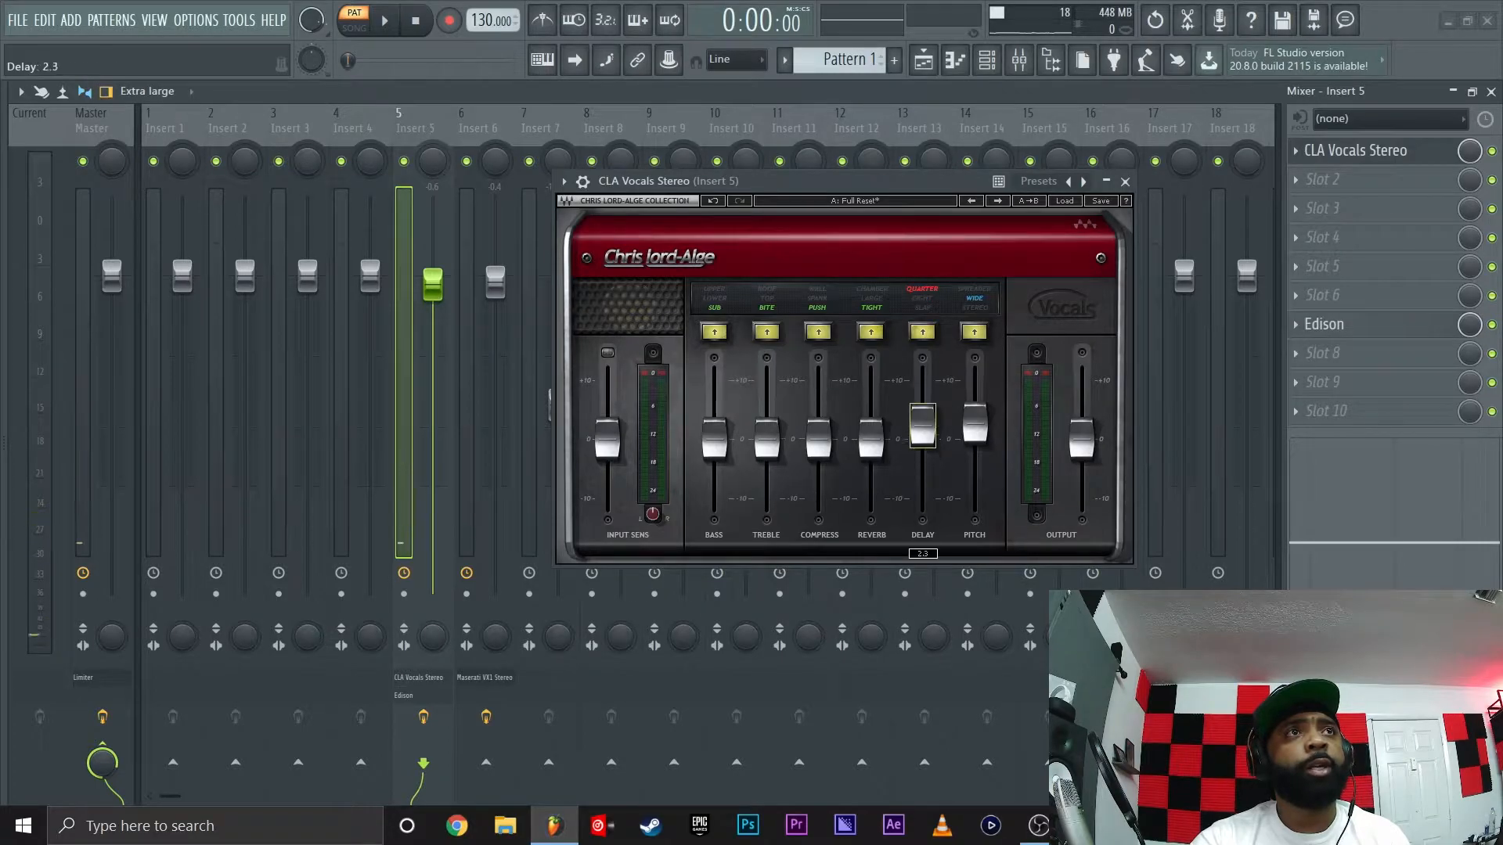
pyautogui.press('space')
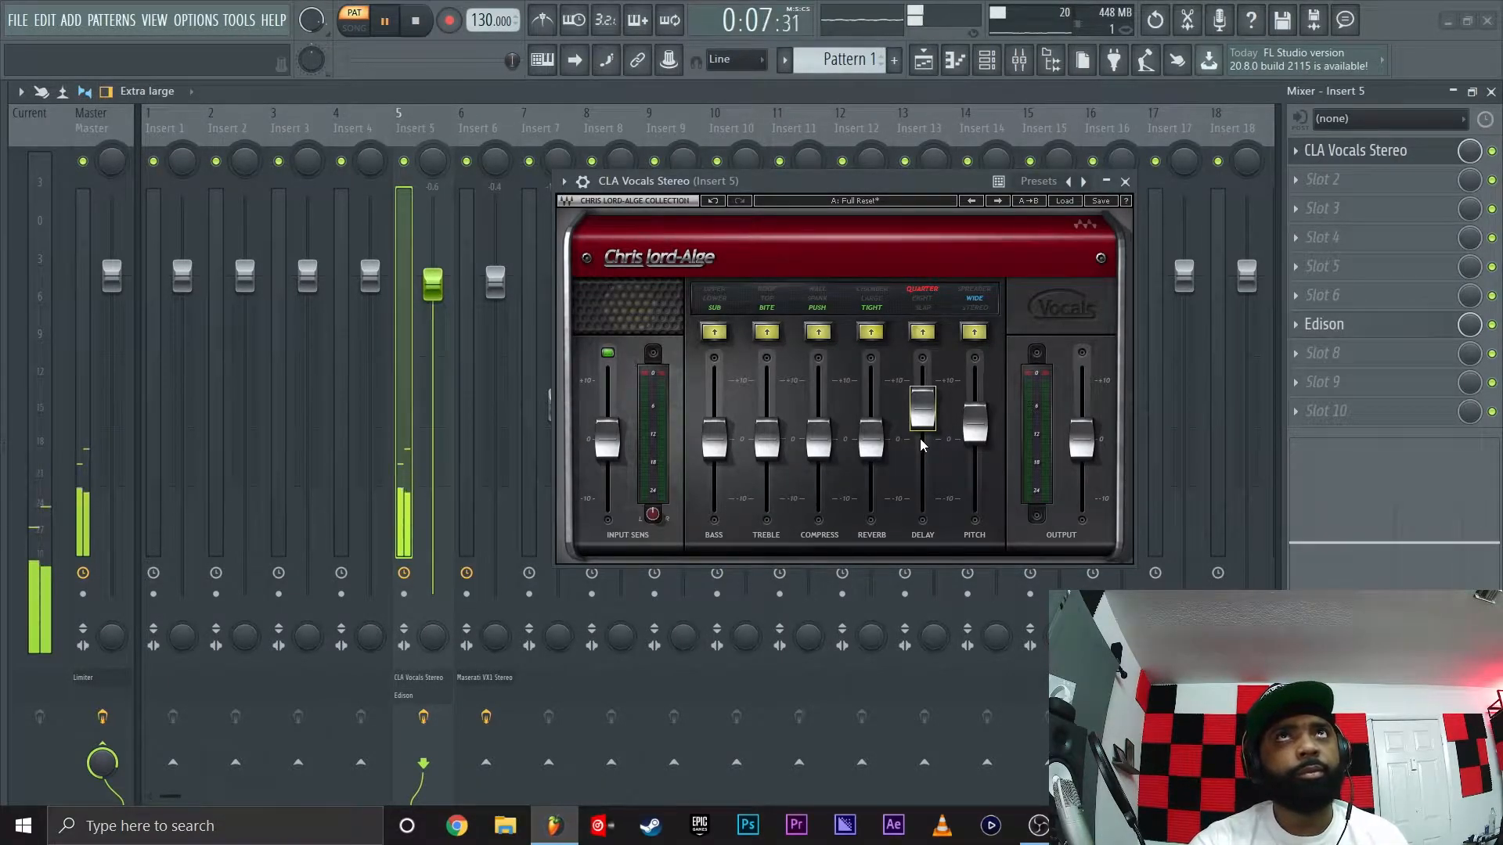
pyautogui.click(922, 407)
pyautogui.moveTo(922, 407); pyautogui.dragTo(926, 393)
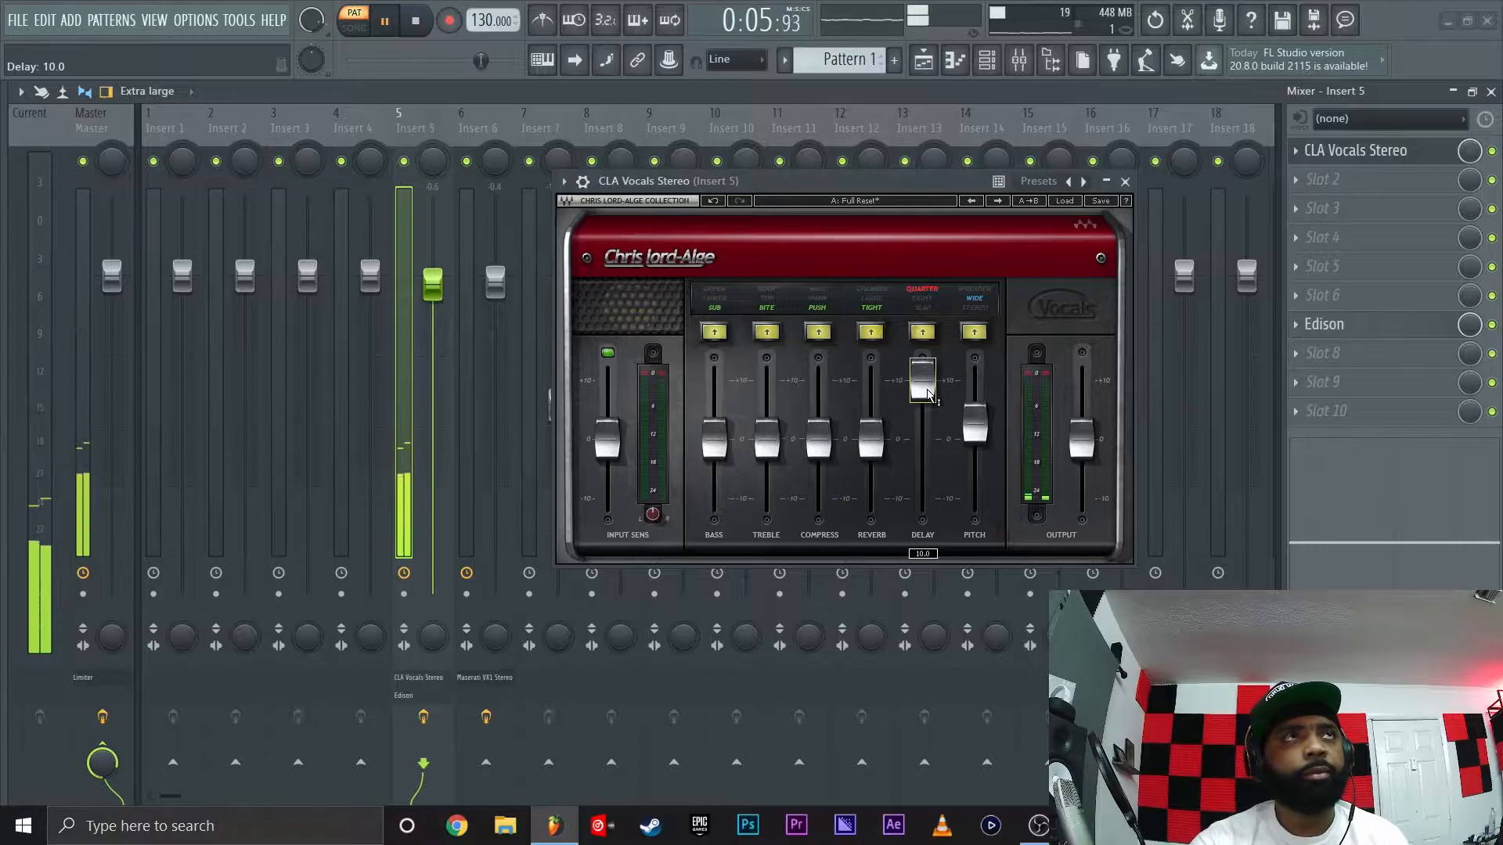
# Switch the Delay colour to Eight and play the vocal to audition it
pyautogui.click(930, 335)
pyautogui.press('space')
pyautogui.click(930, 335)
pyautogui.press('space')
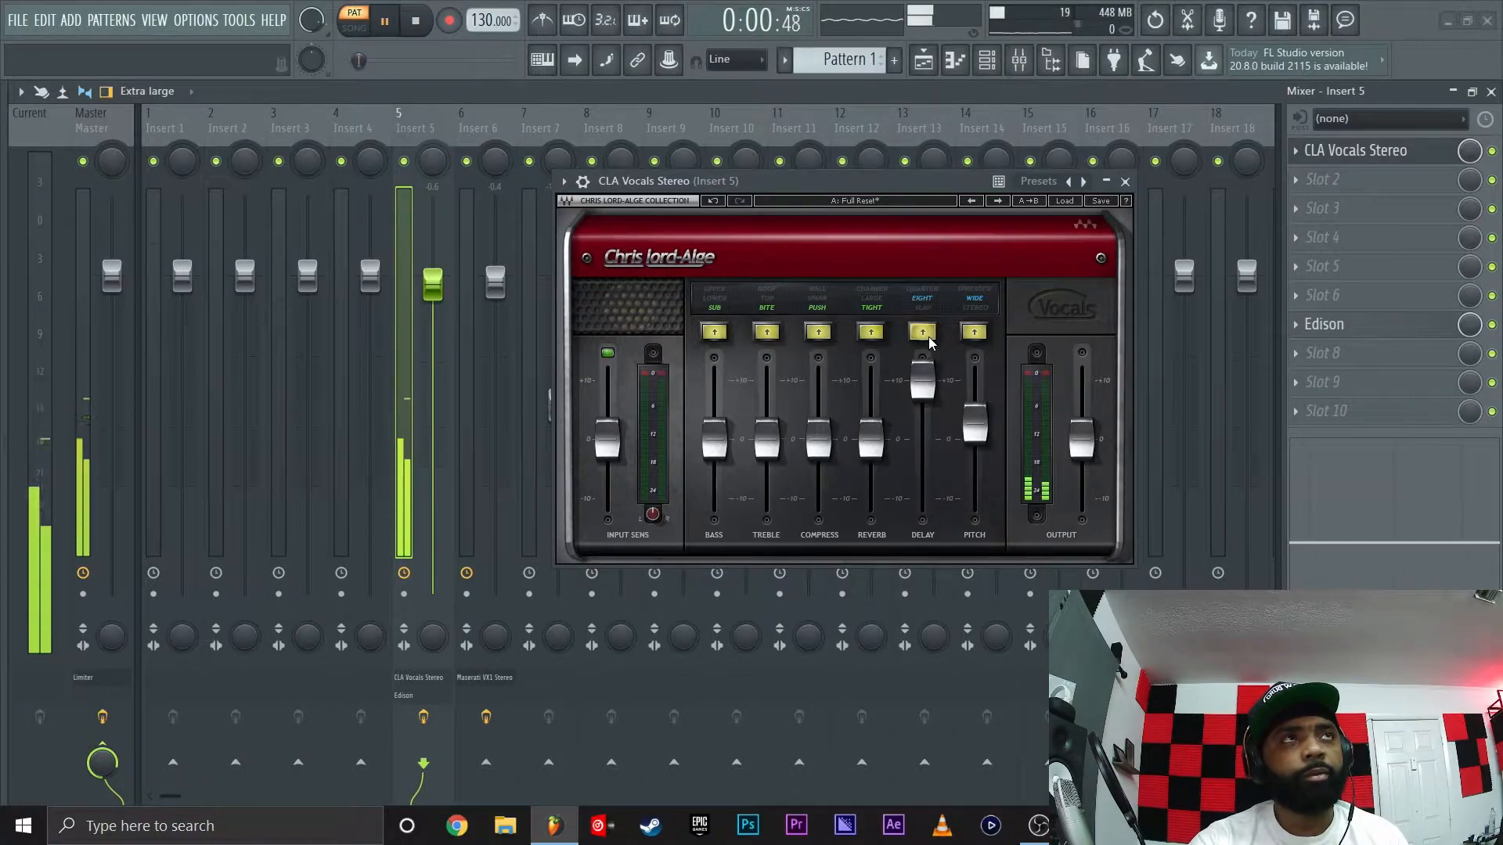
pyautogui.press('space')
# Lower the Delay fader to near zero, raise Reverb to 10.0 and audition the Tight and Large reverb colours
pyautogui.moveTo(923, 382); pyautogui.dragTo(871, 377)
pyautogui.press('space')
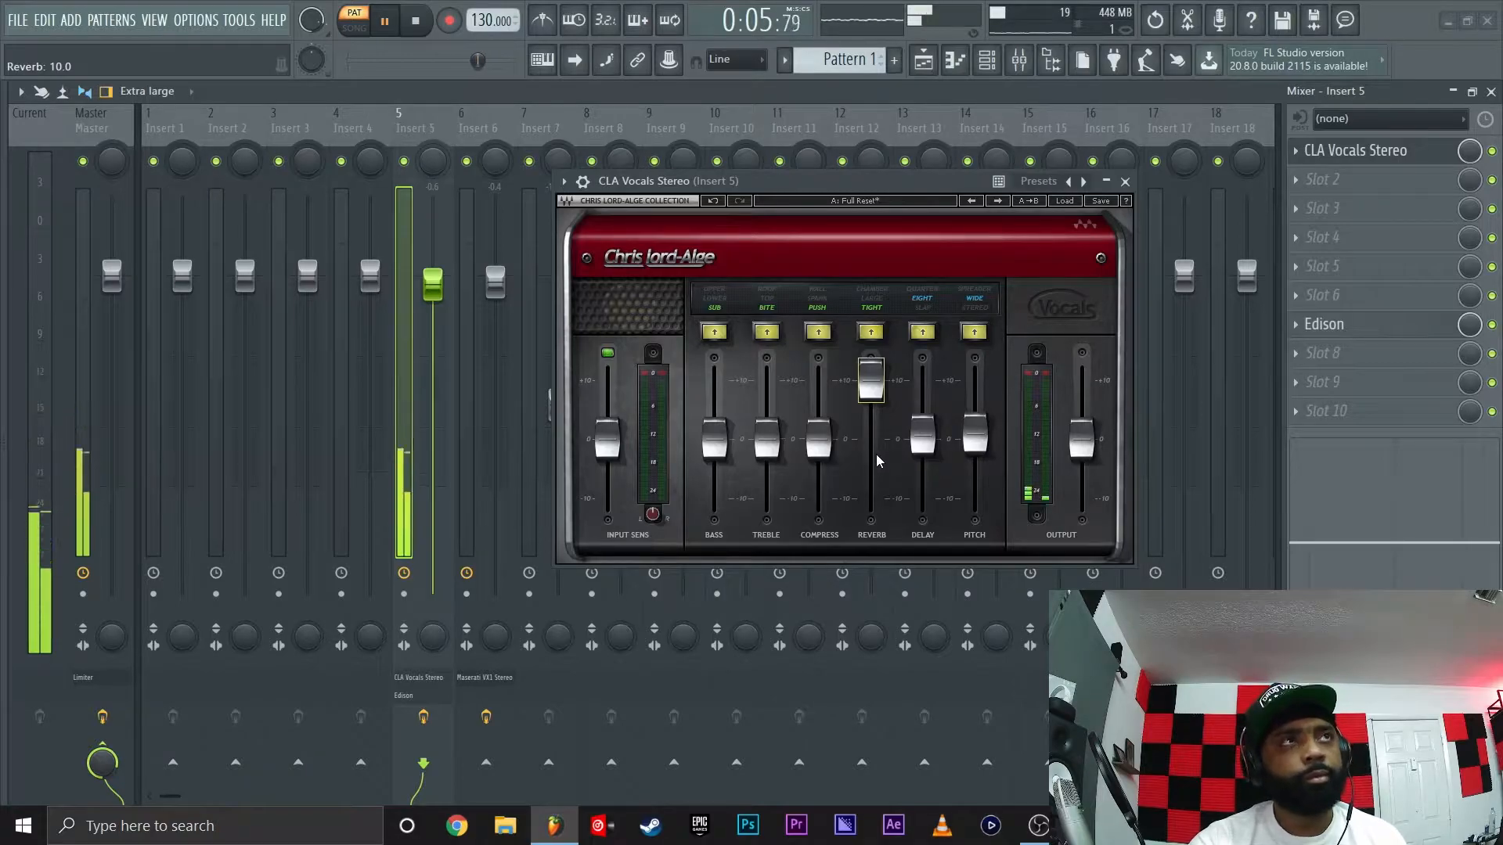
pyautogui.click(871, 333)
pyautogui.press('space')
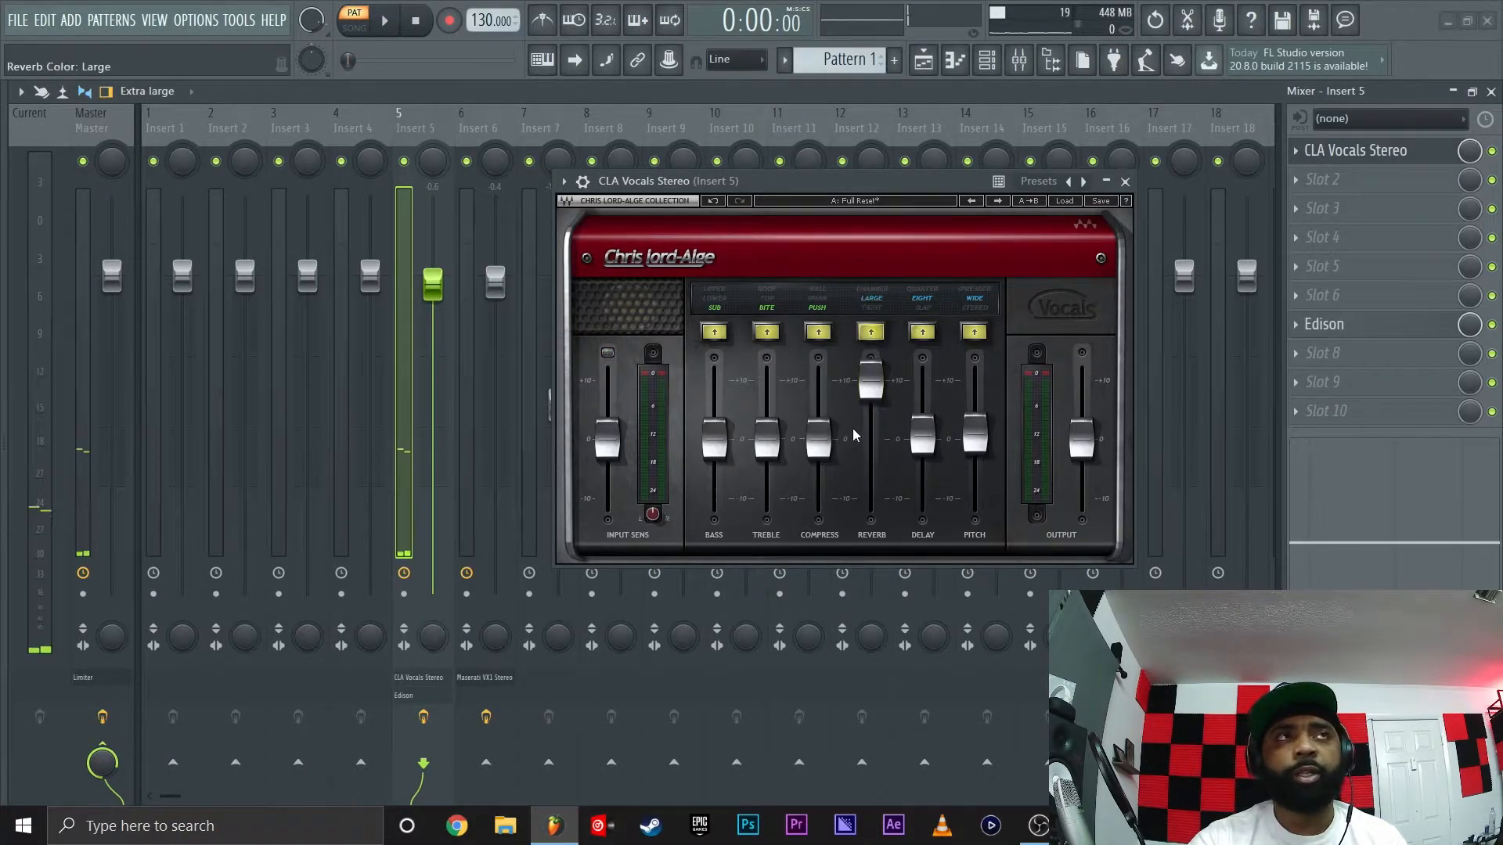
pyautogui.press('space')
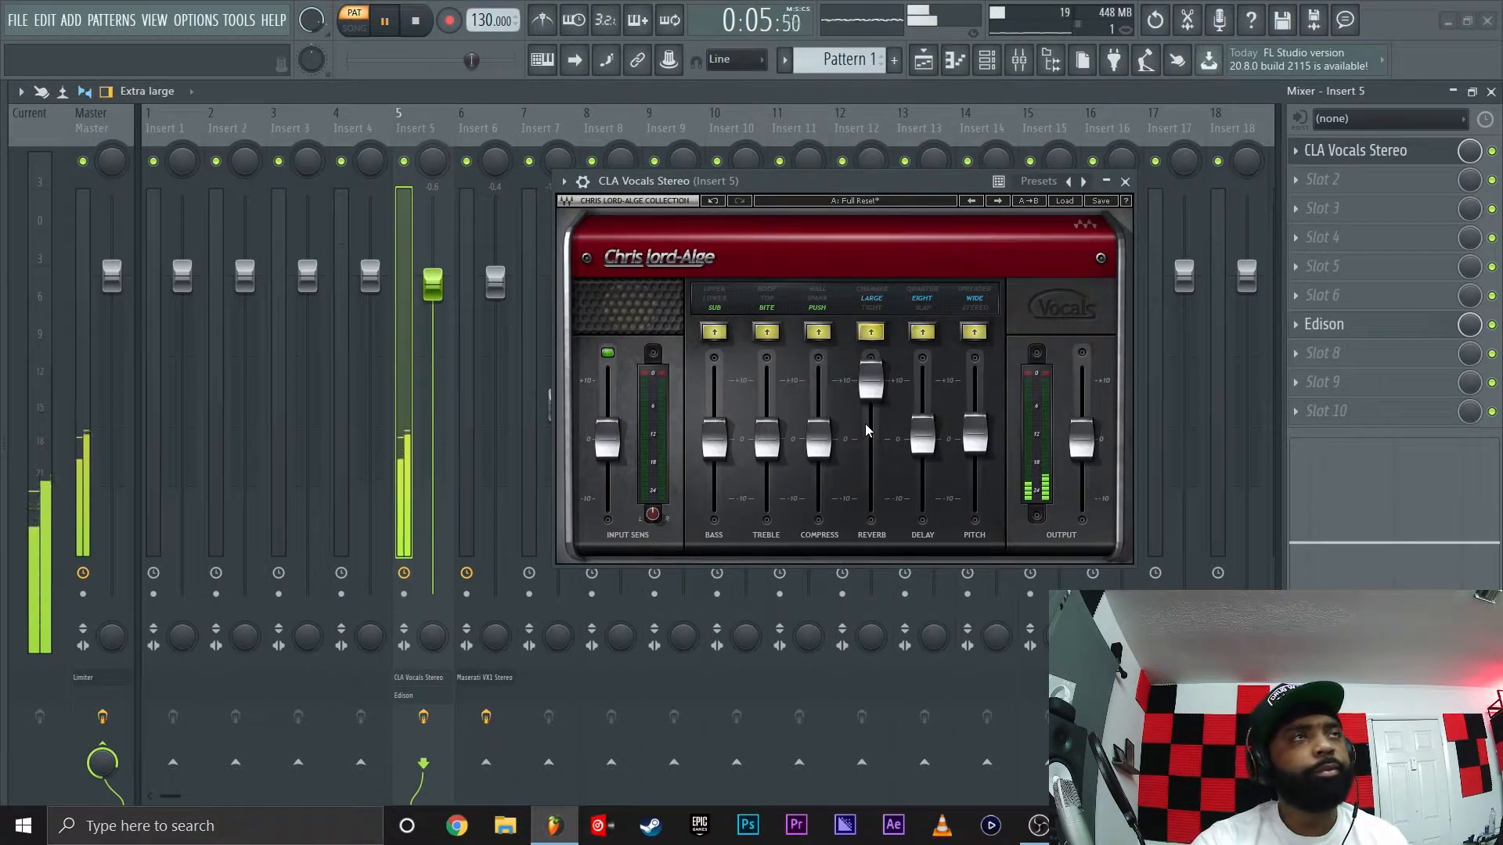
pyautogui.press('space')
# Switch the Reverb colour to Chamber and play the vocal to audition it
pyautogui.click(873, 333)
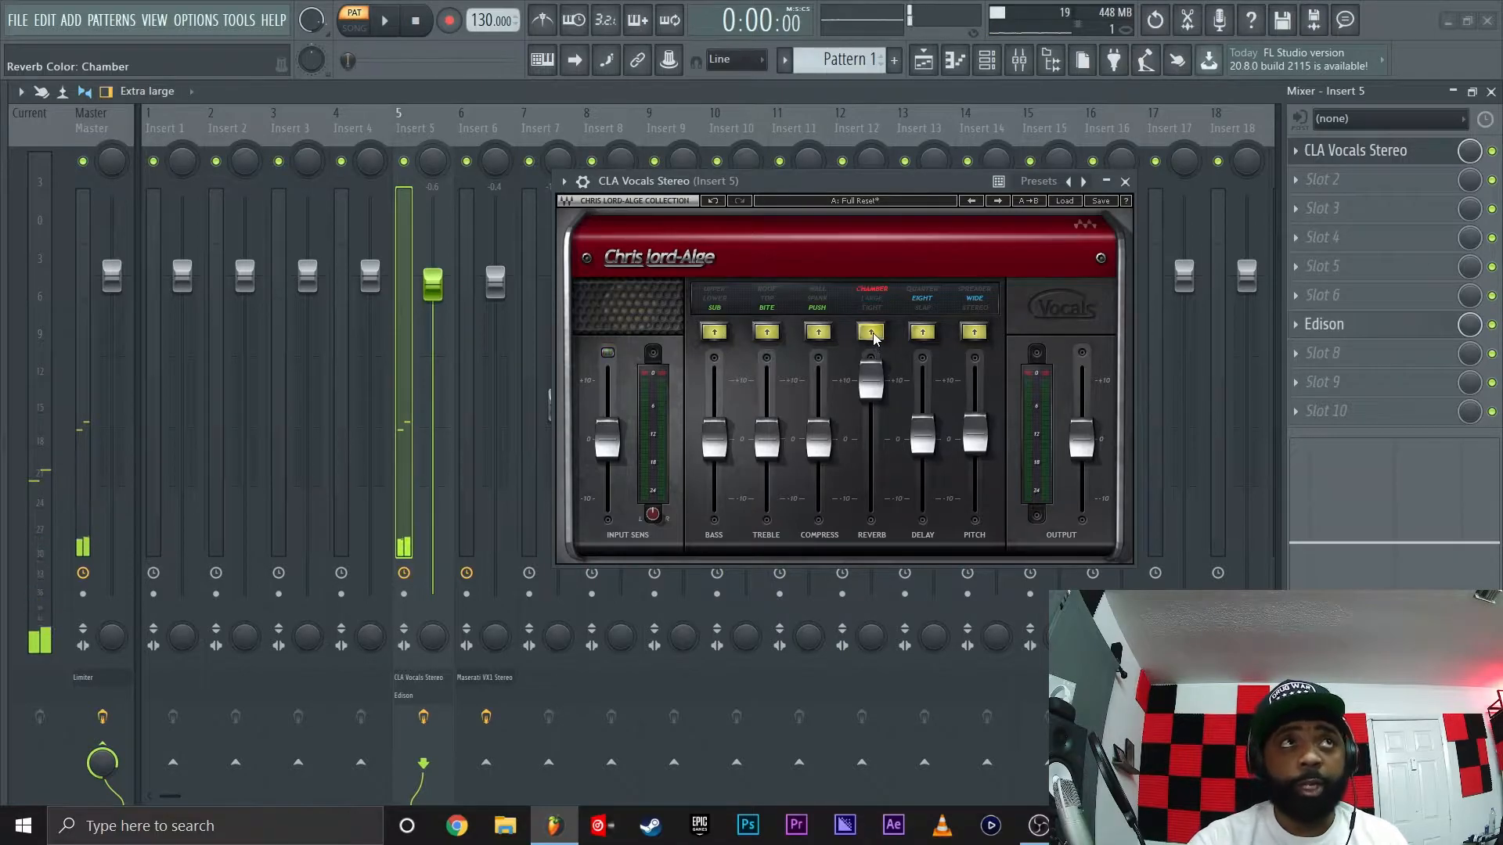
pyautogui.press('space')
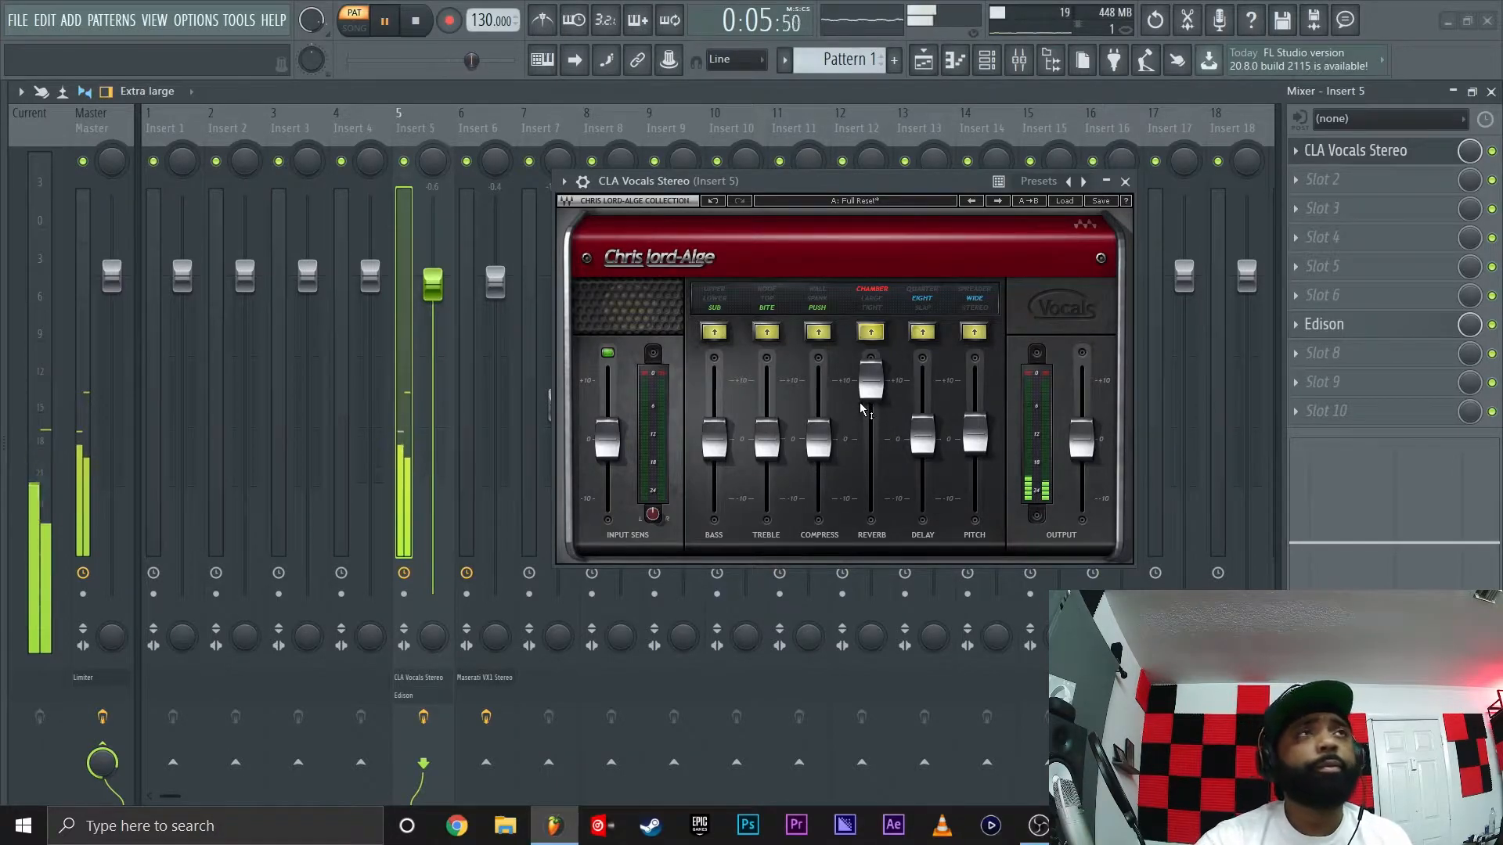
pyautogui.press('space')
pyautogui.press('space')
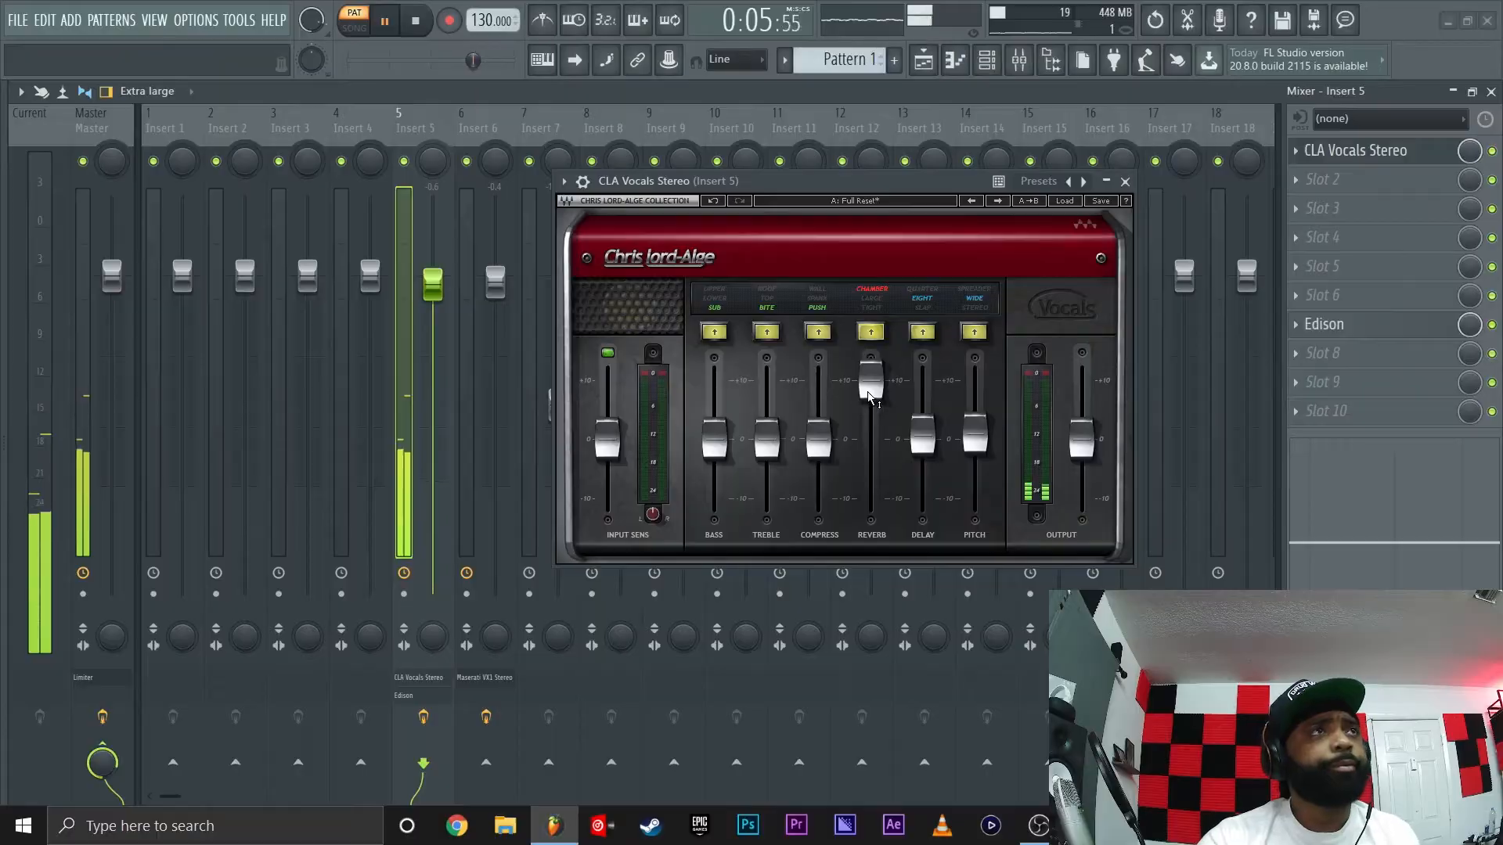
# Lower the Reverb fader to just below zero and set the Reverb colour to Tight
pyautogui.moveTo(870, 396); pyautogui.dragTo(866, 460)
pyautogui.press('space')
pyautogui.click(871, 332)
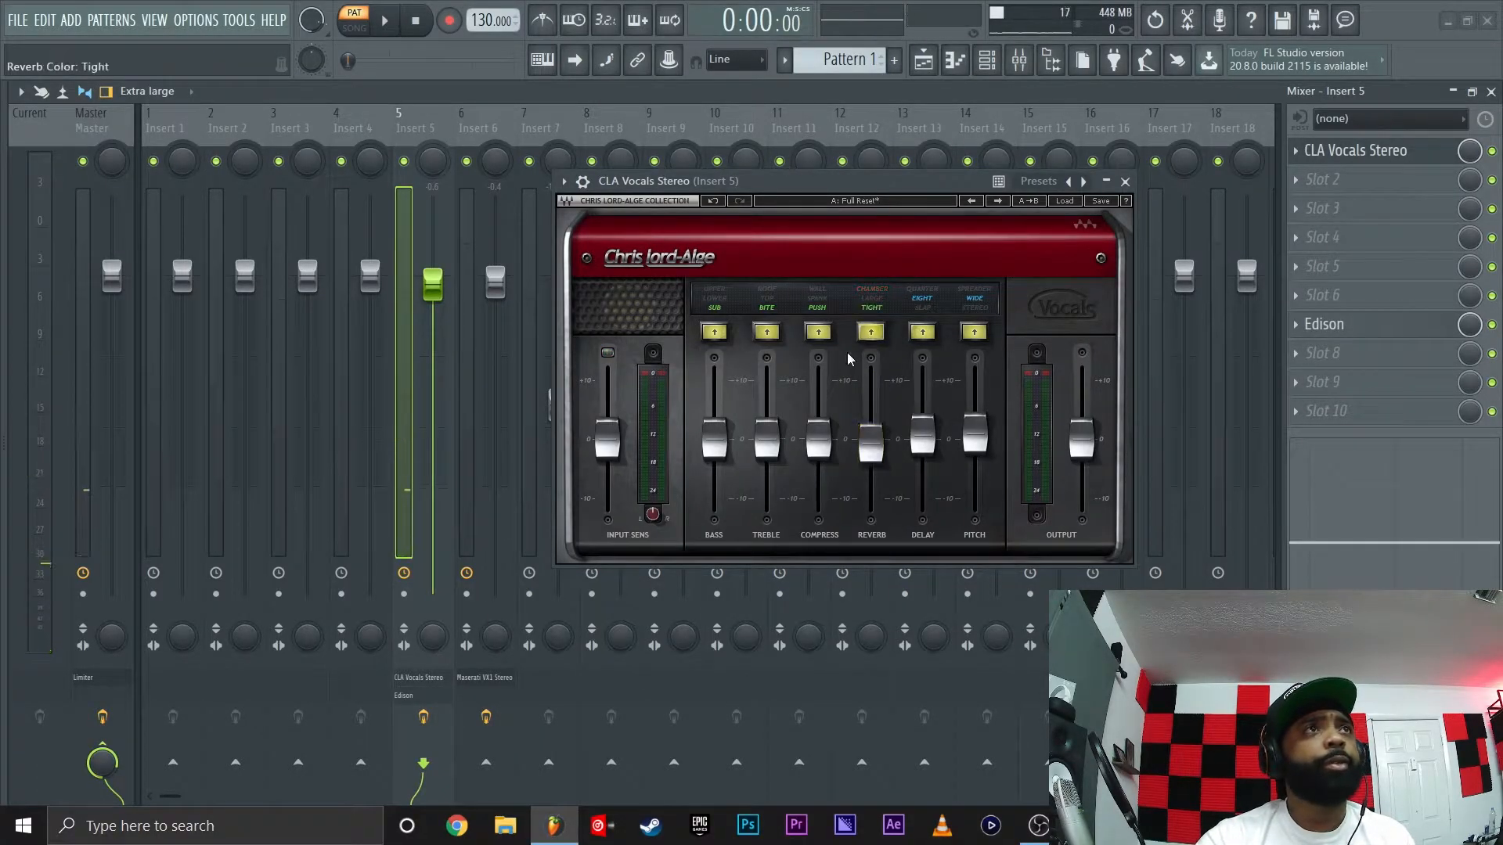
# Raise the Compress fader to 8.2, switch the Compress colour to Spank and audition the vocal
pyautogui.press('space')
pyautogui.moveTo(811, 452); pyautogui.dragTo(811, 404)
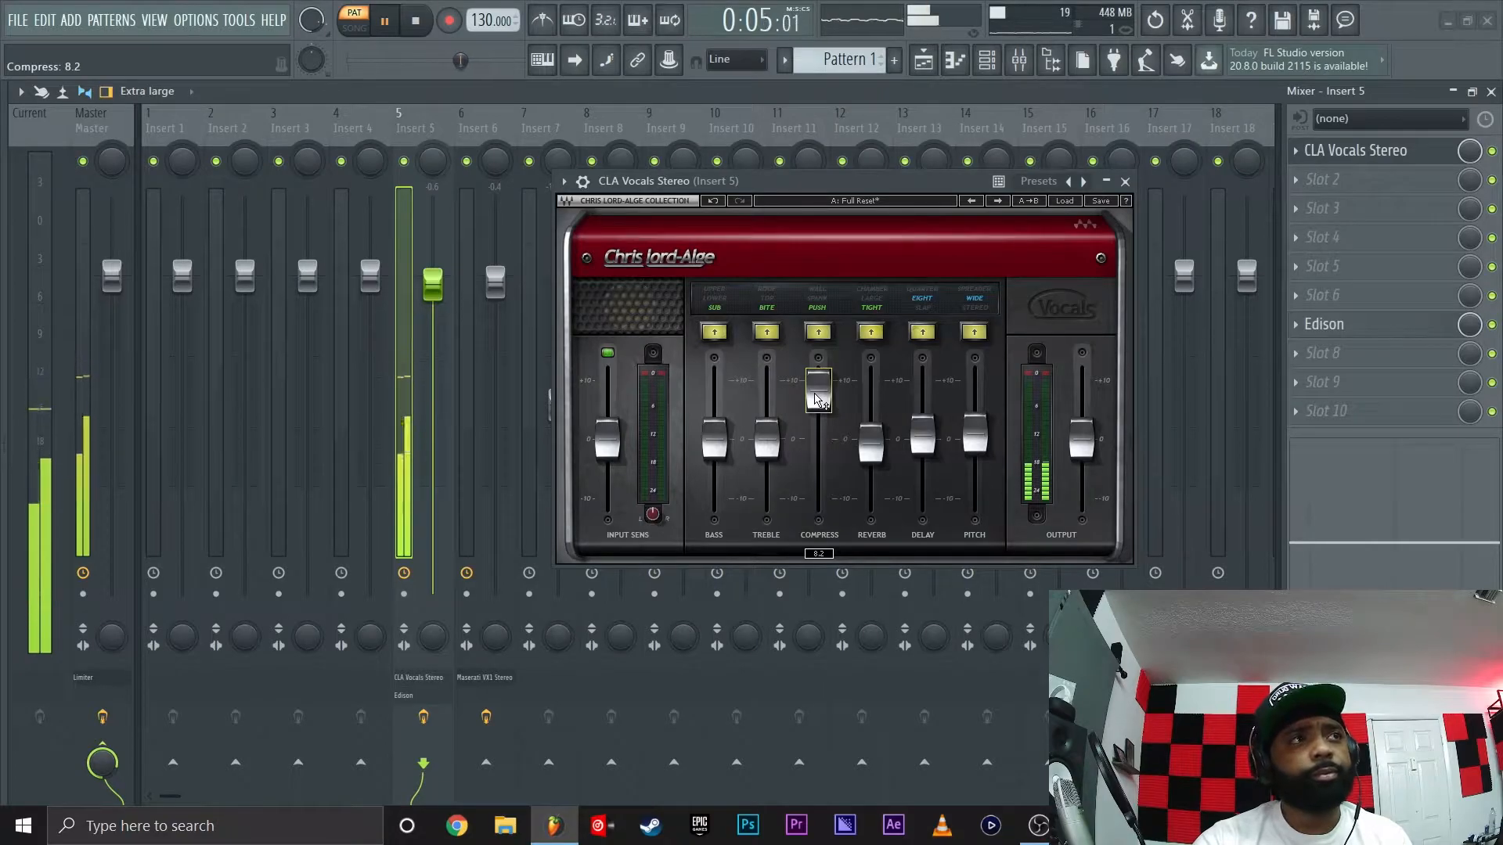
pyautogui.press('space')
pyautogui.click(819, 335)
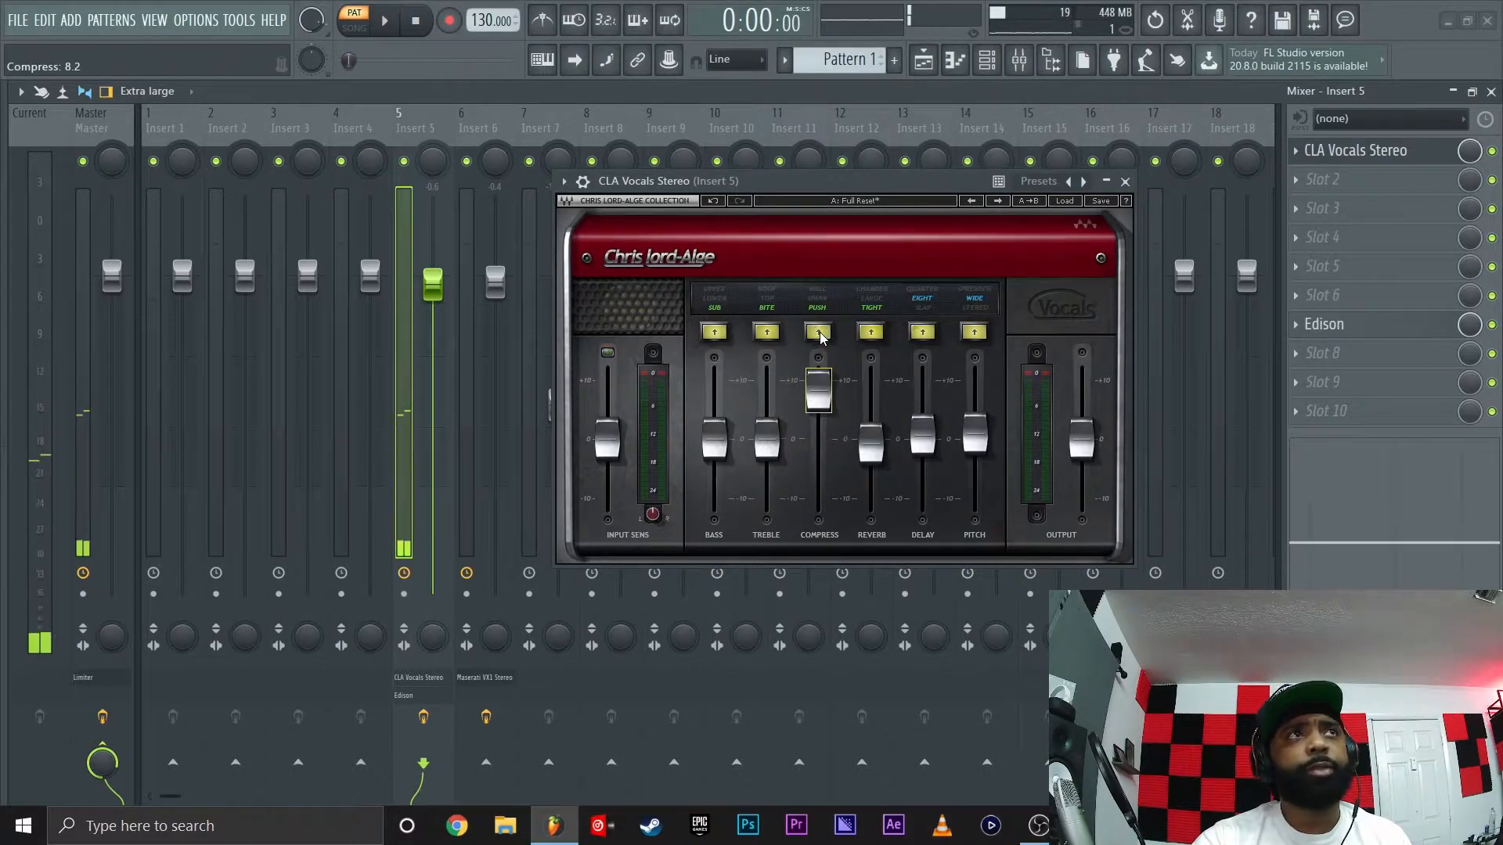
pyautogui.press('space')
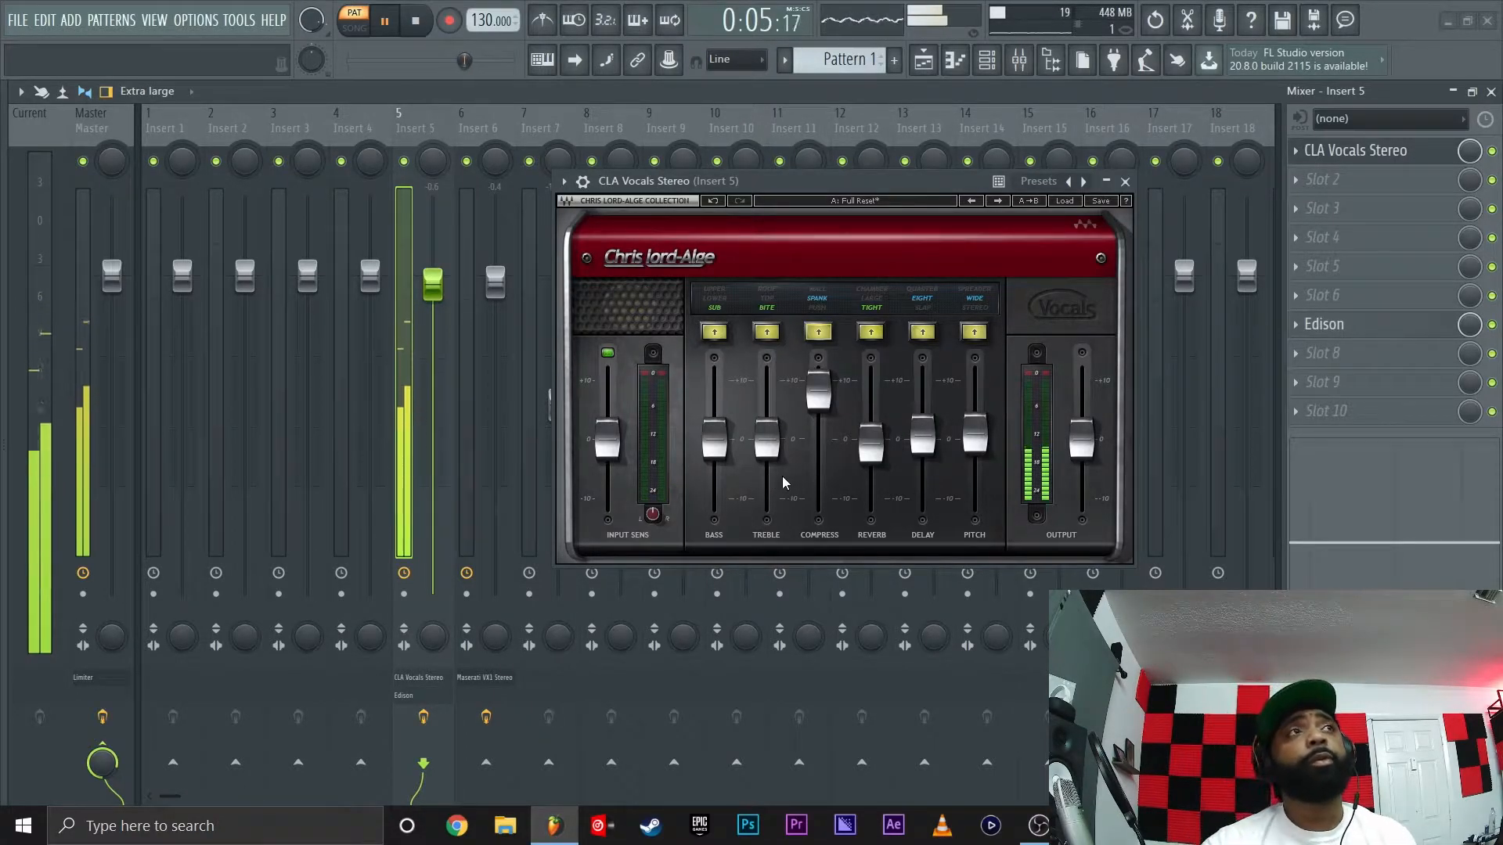
pyautogui.press('space')
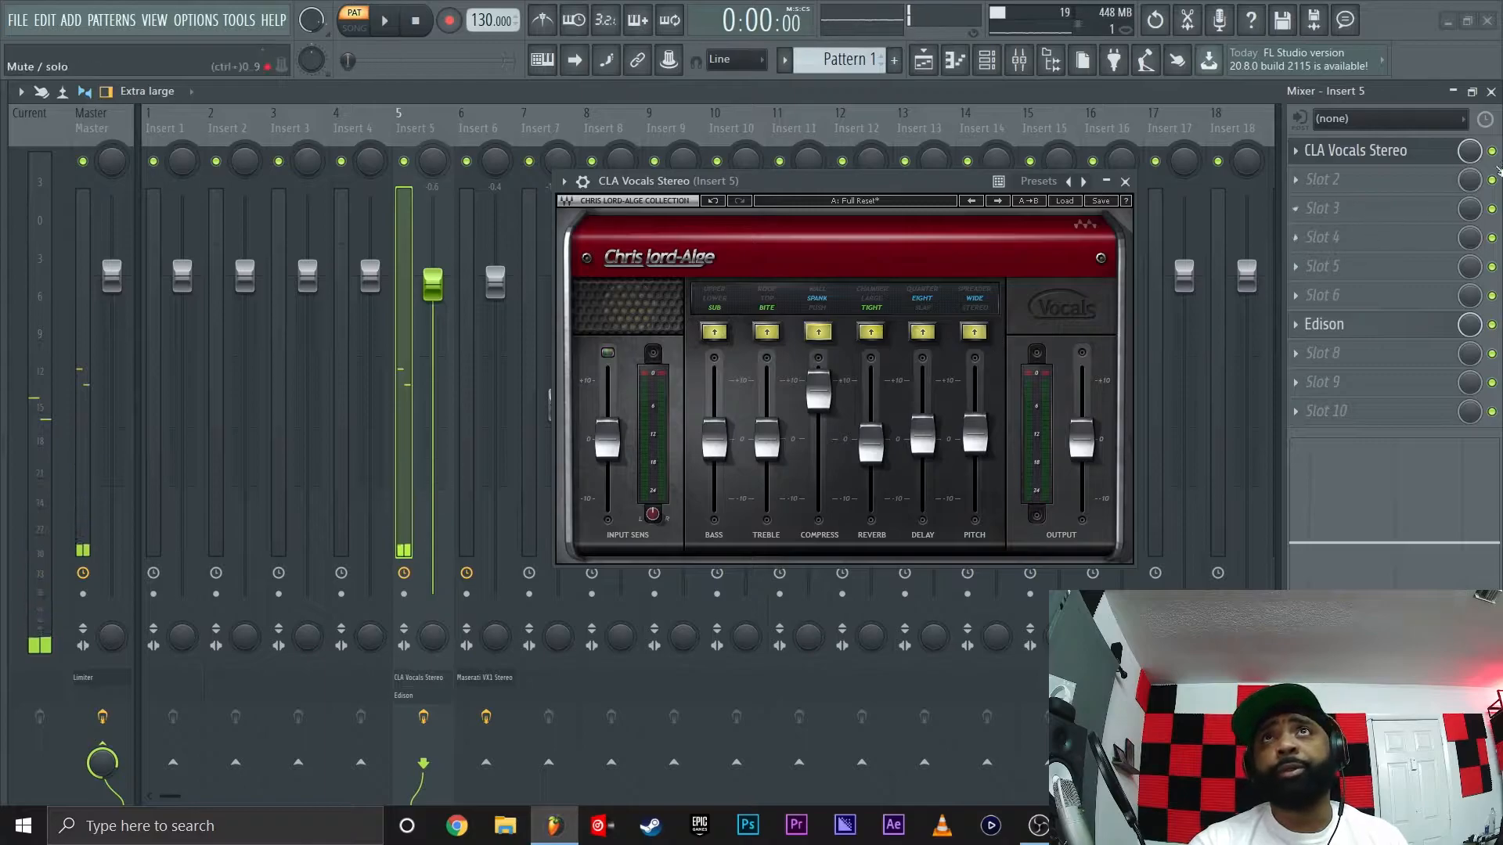
# Play the vocal with the CLA Vocals effect bypassed and enabled to compare the Spank compression against the dry sound
pyautogui.click(1492, 150)
pyautogui.press('space')
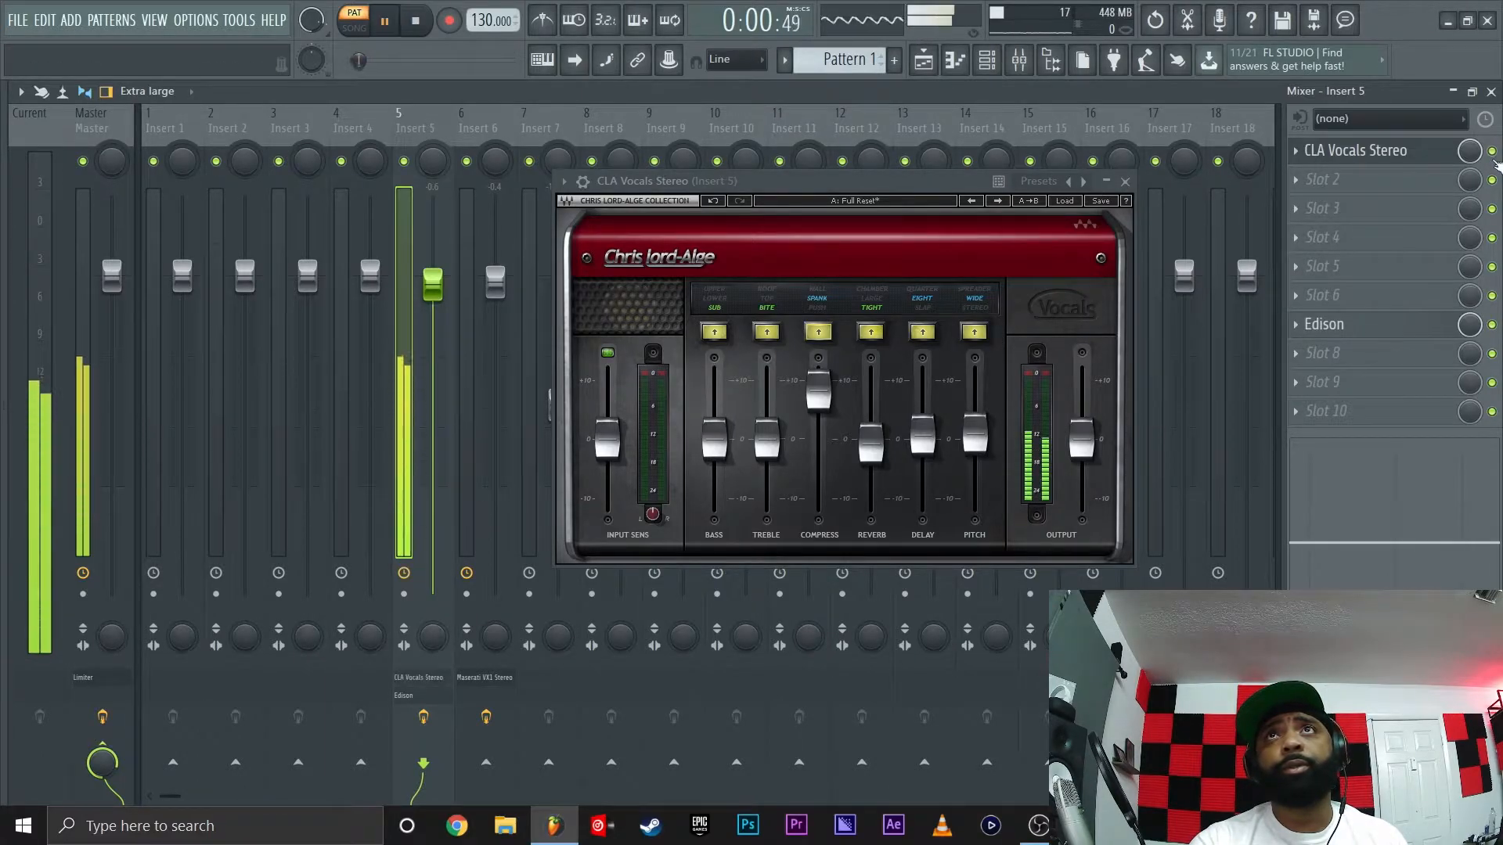
pyautogui.press('space')
pyautogui.press('space')
pyautogui.click(1492, 150)
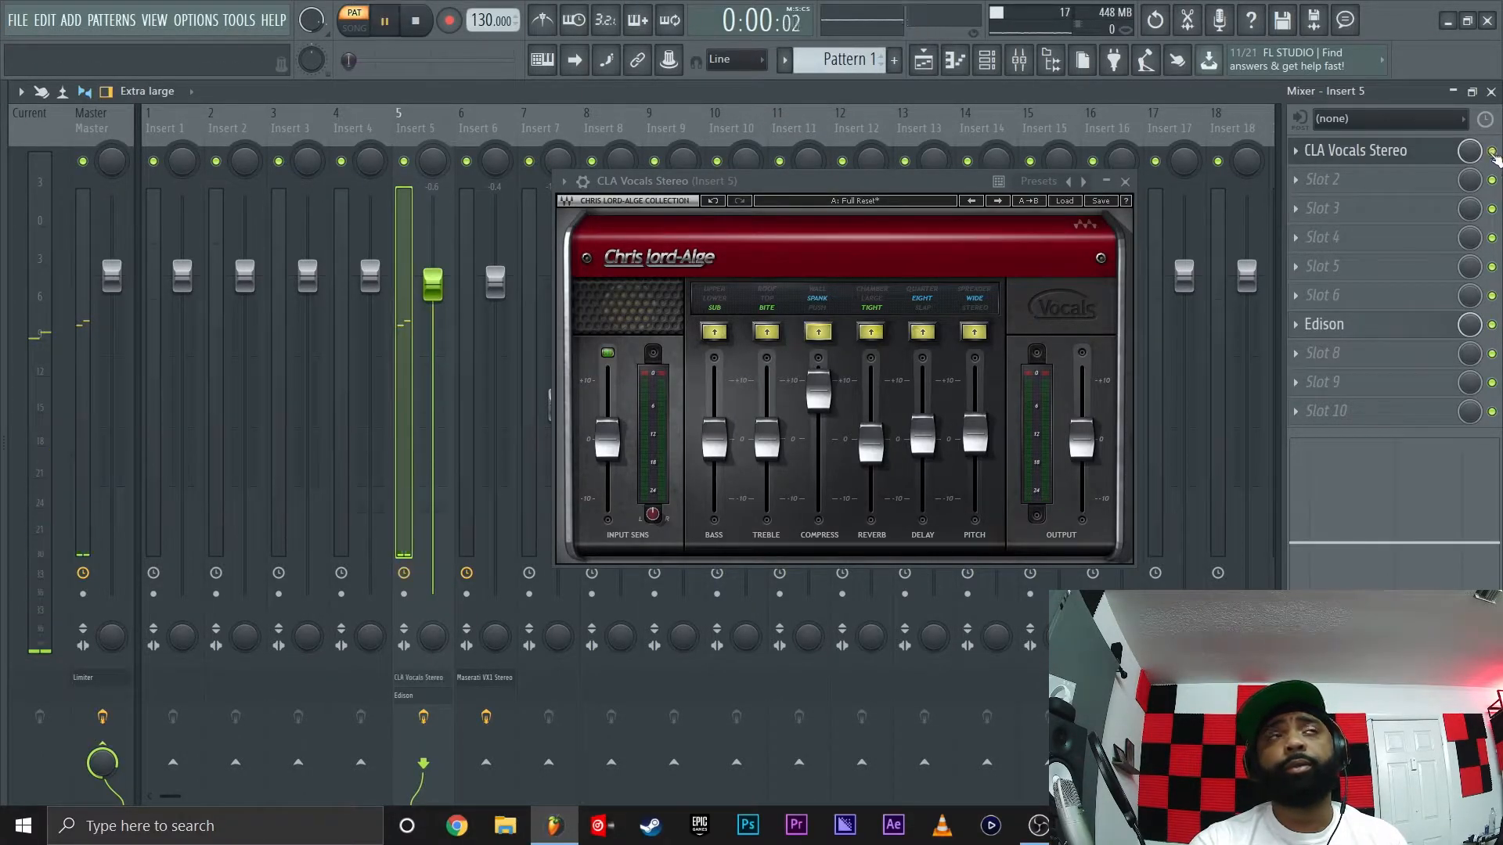
pyautogui.press('space')
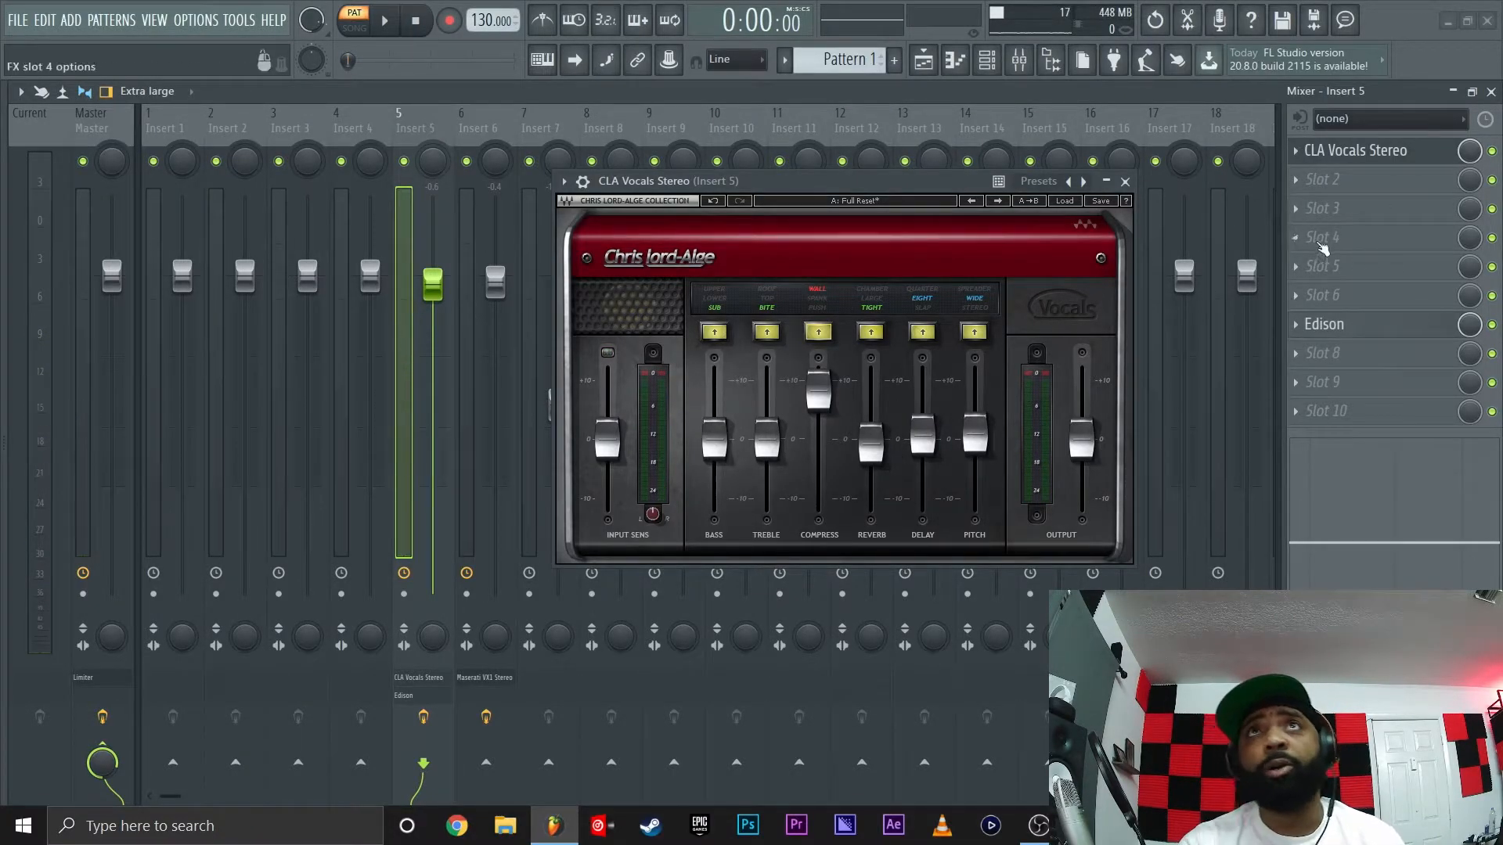
# Compare the vocal with CLA Vocals bypassed and enabled while the Compress colour is Wall
pyautogui.press('space')
pyautogui.click(1492, 151)
pyautogui.press('space')
pyautogui.press('space')
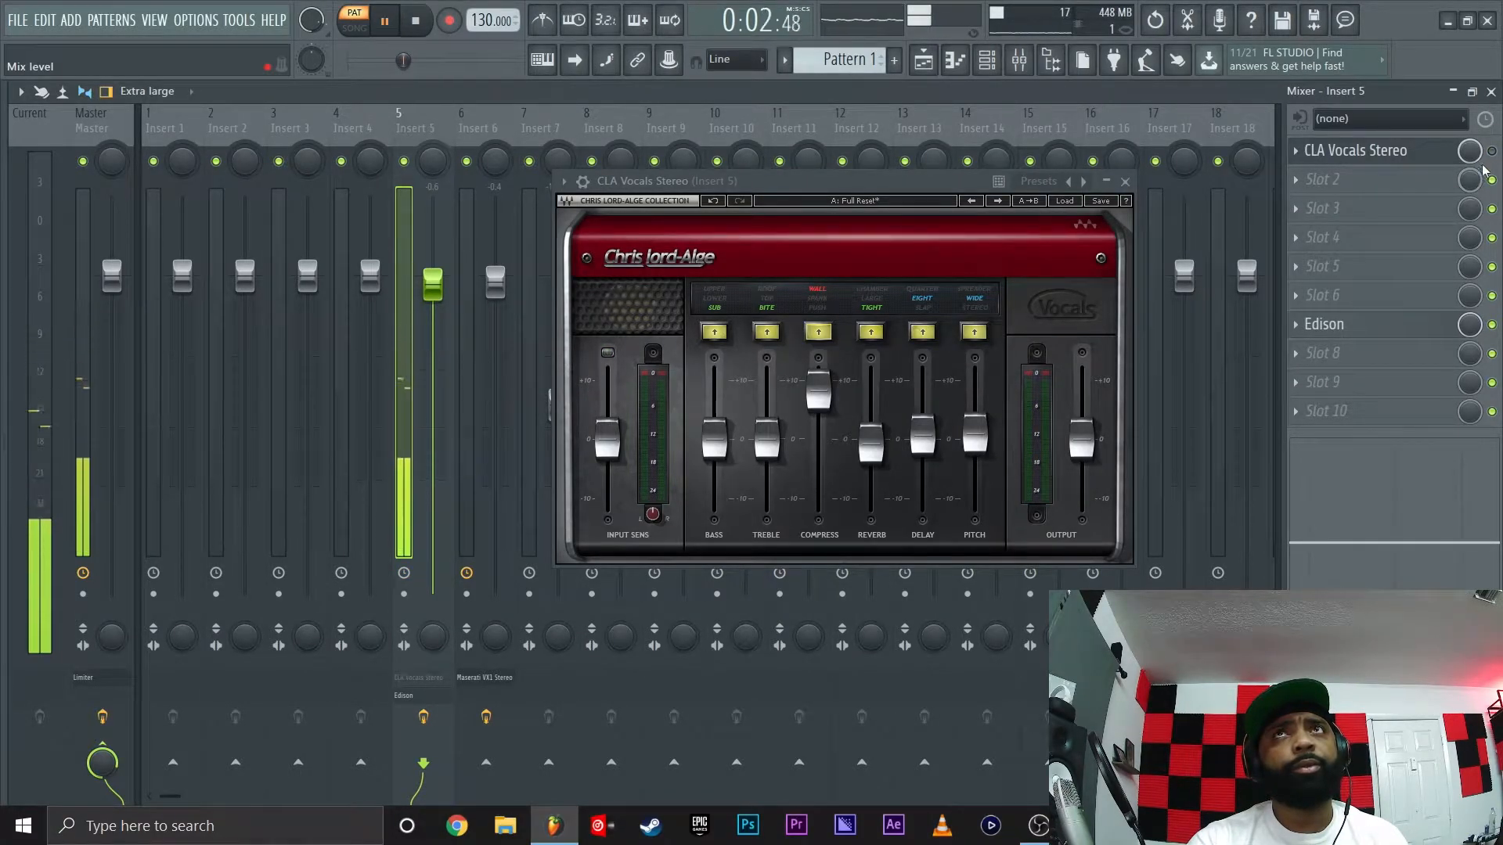
pyautogui.press('space')
pyautogui.click(1492, 152)
pyautogui.press('space')
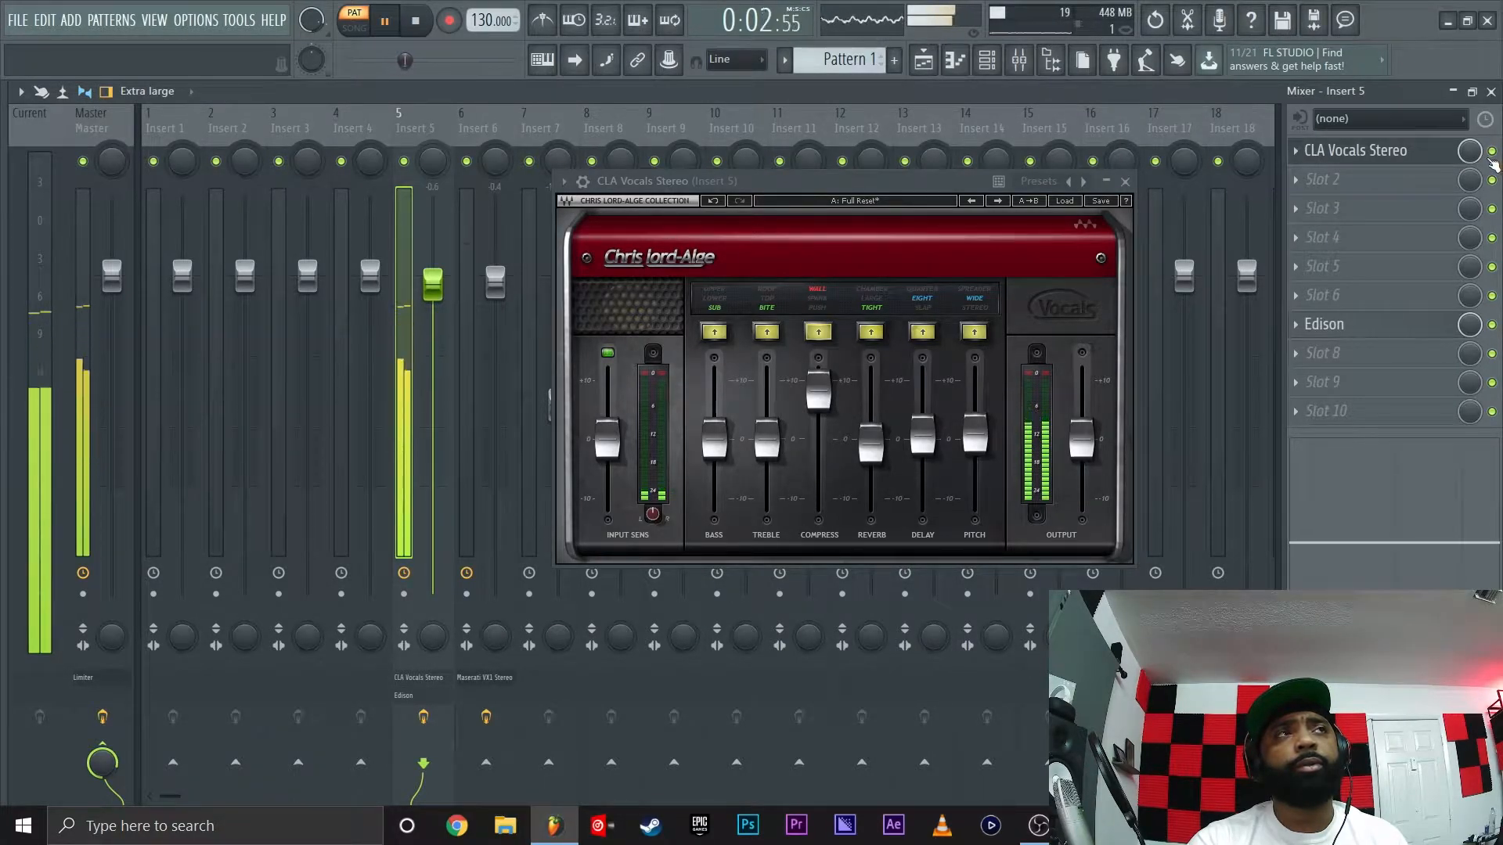
pyautogui.press('space')
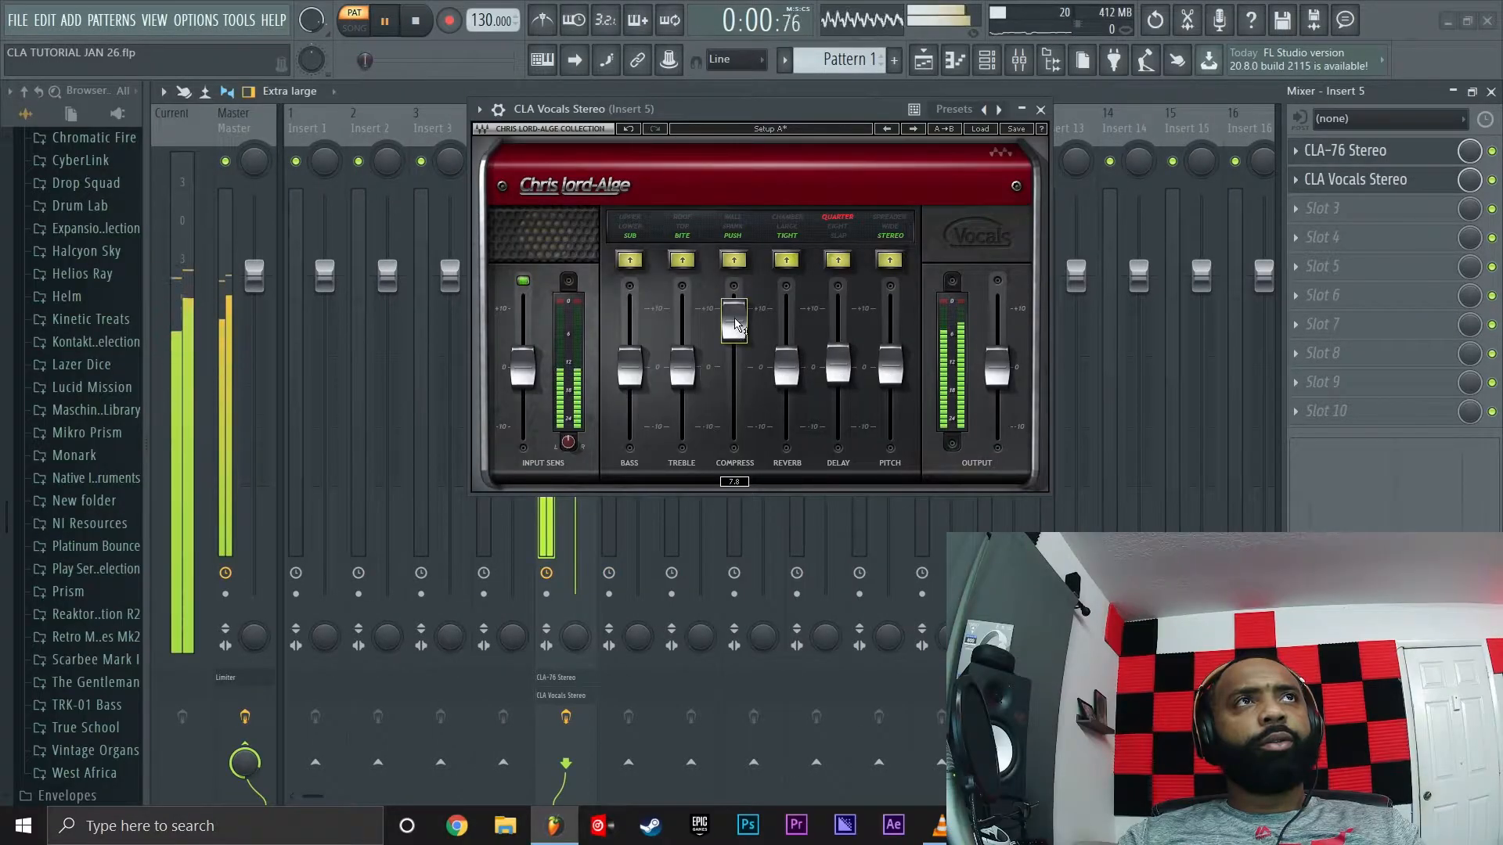
# Cycle the Compress colour through Spank back to Push, lower the Compress fader to about 0.2 and stop playback
pyautogui.click(733, 260)
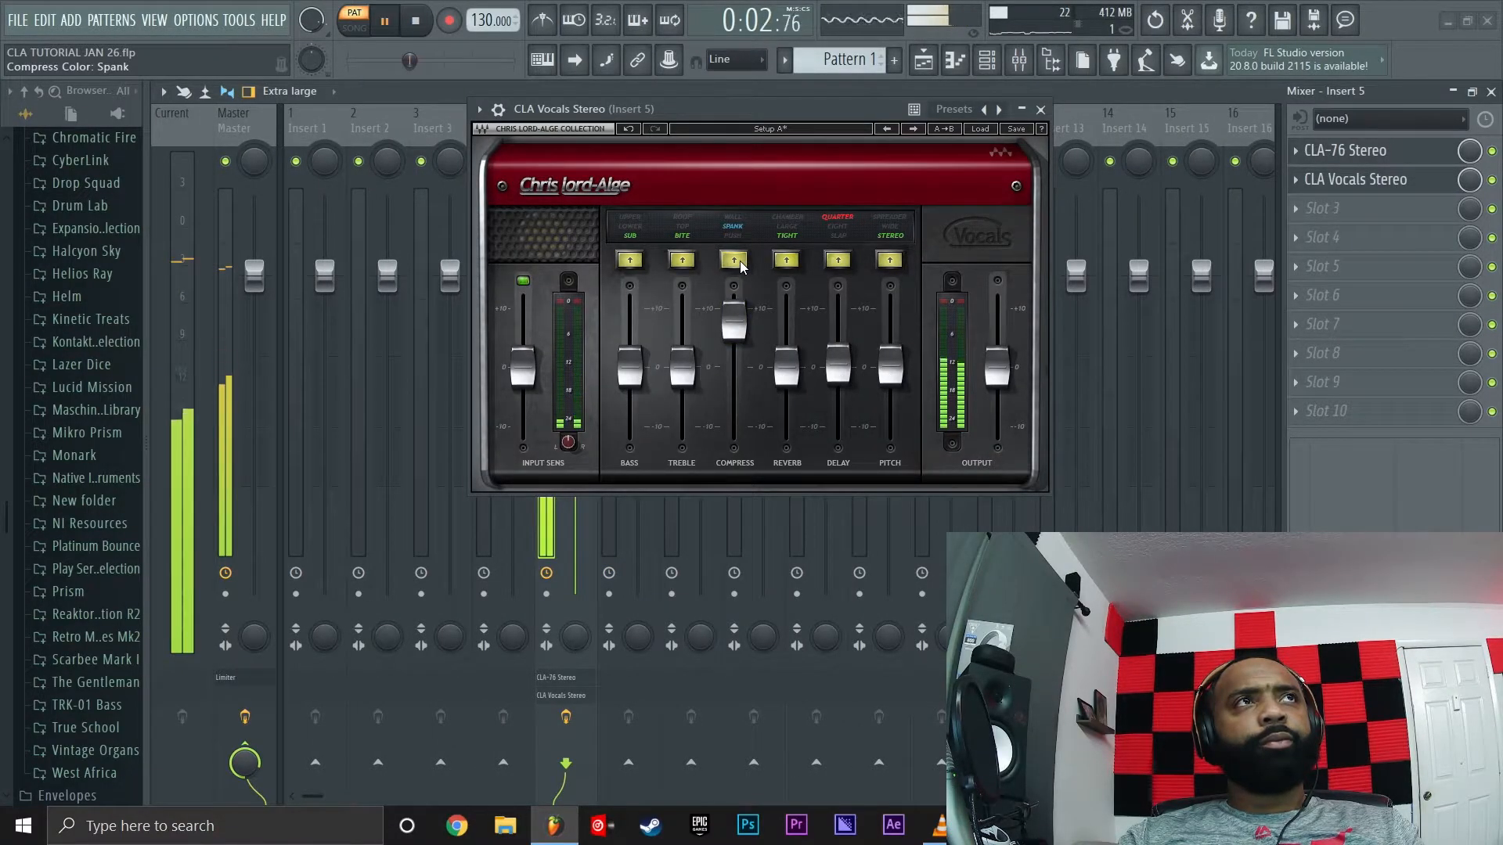
pyautogui.click(733, 261)
pyautogui.moveTo(734, 323); pyautogui.dragTo(734, 365)
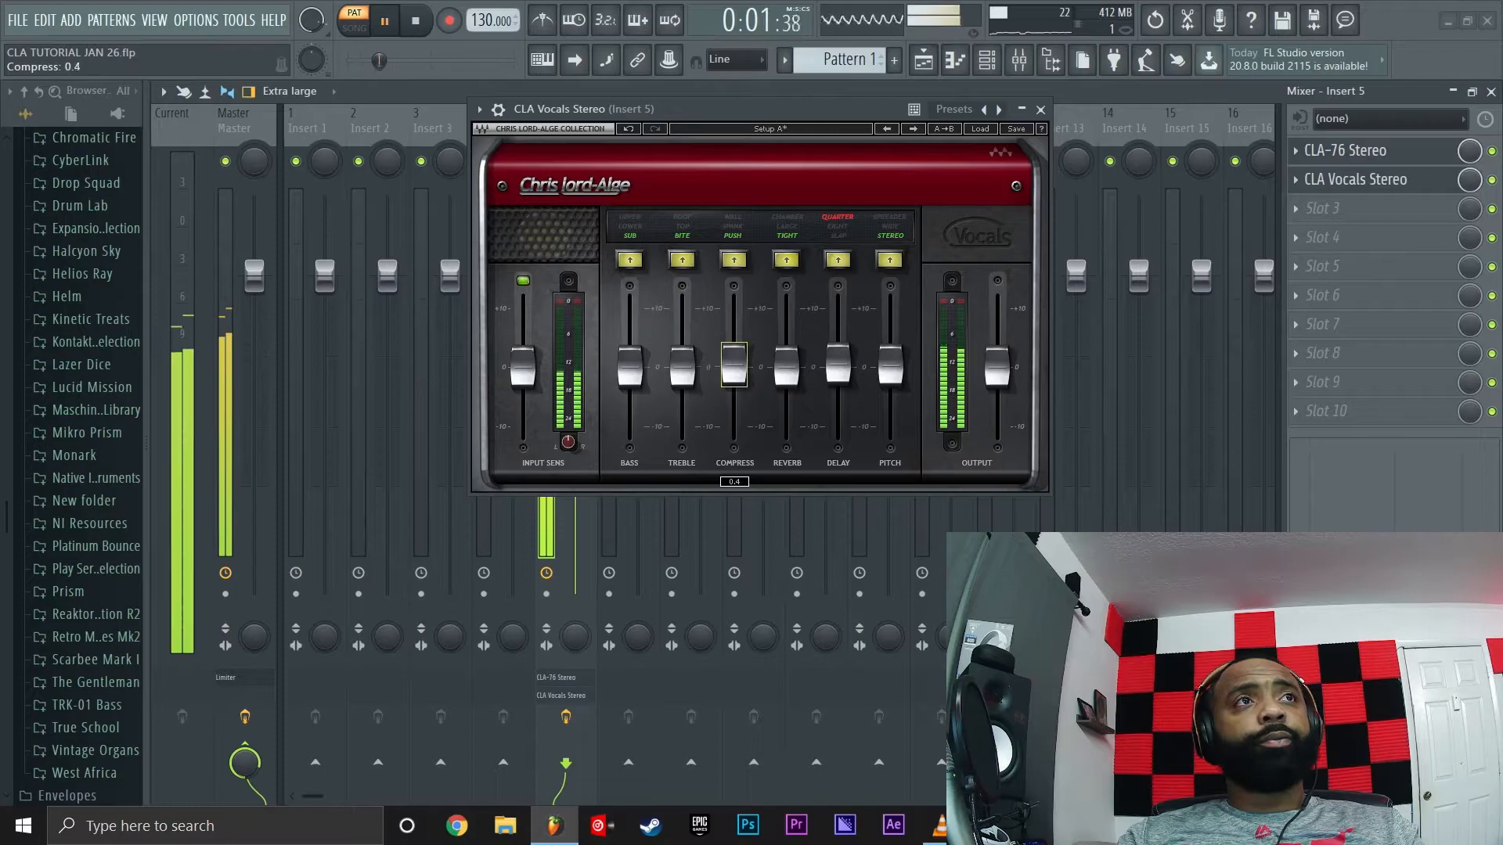
pyautogui.press('space')
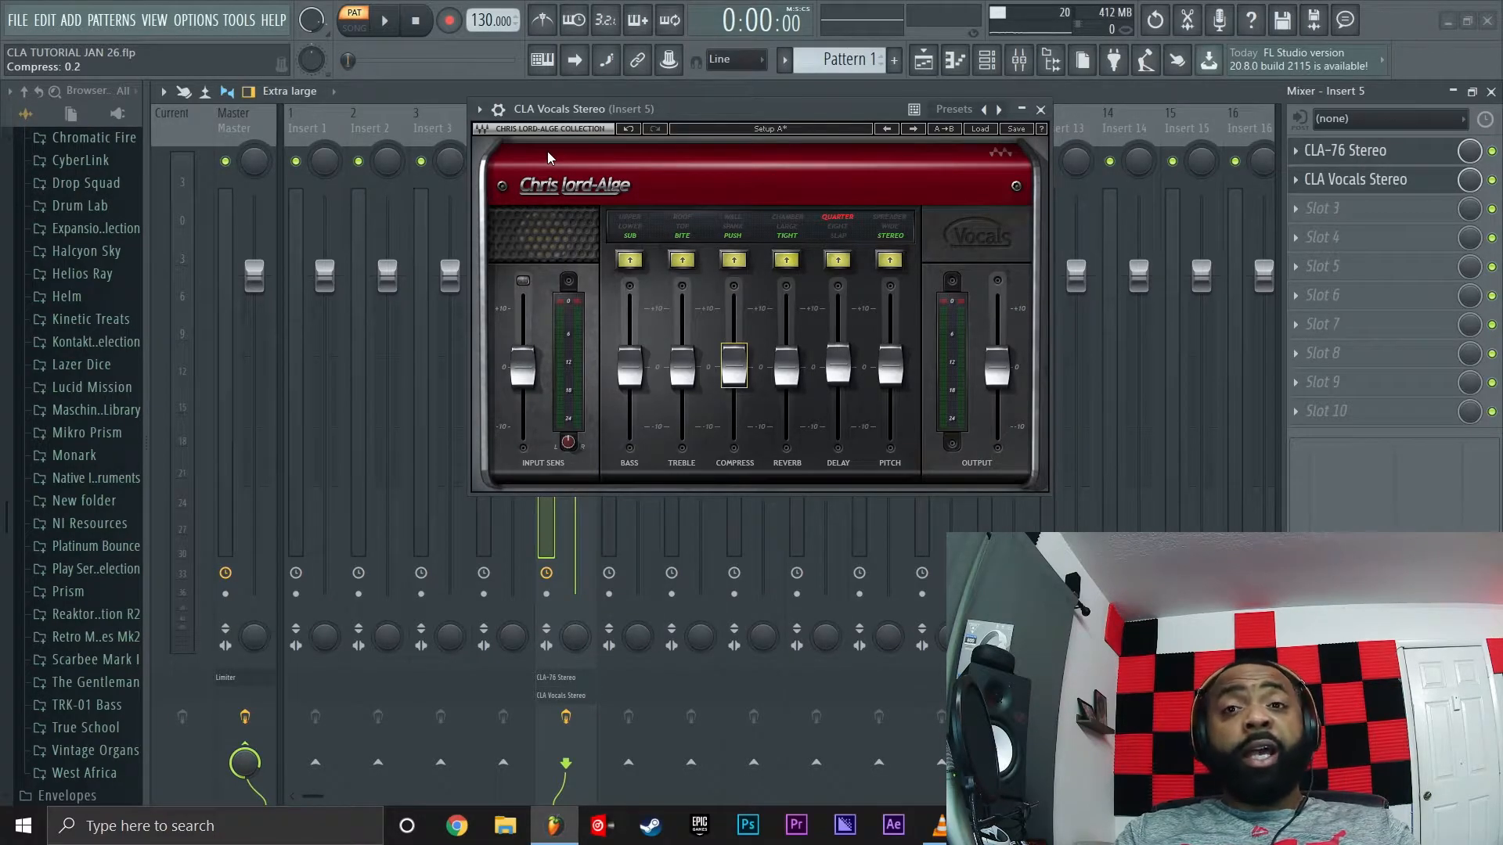
# Set the Delay colour to Slap, then load the Full Reset preset in CLA Vocals and play the vocal
pyautogui.click(839, 262)
pyautogui.moveTo(805, 105); pyautogui.dragTo(837, 255)
pyautogui.click(945, 280)
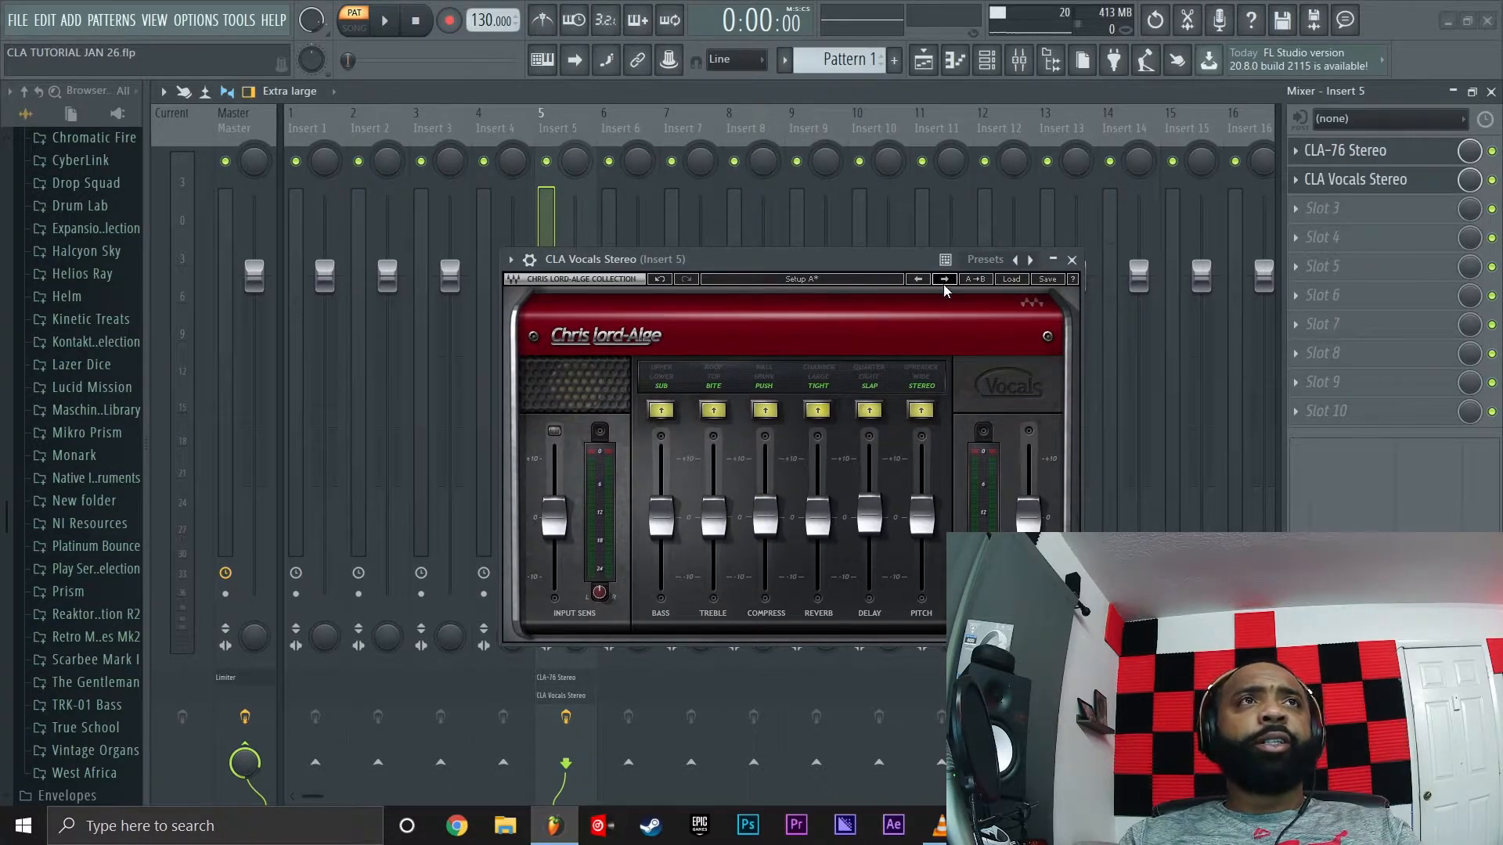
pyautogui.press('space')
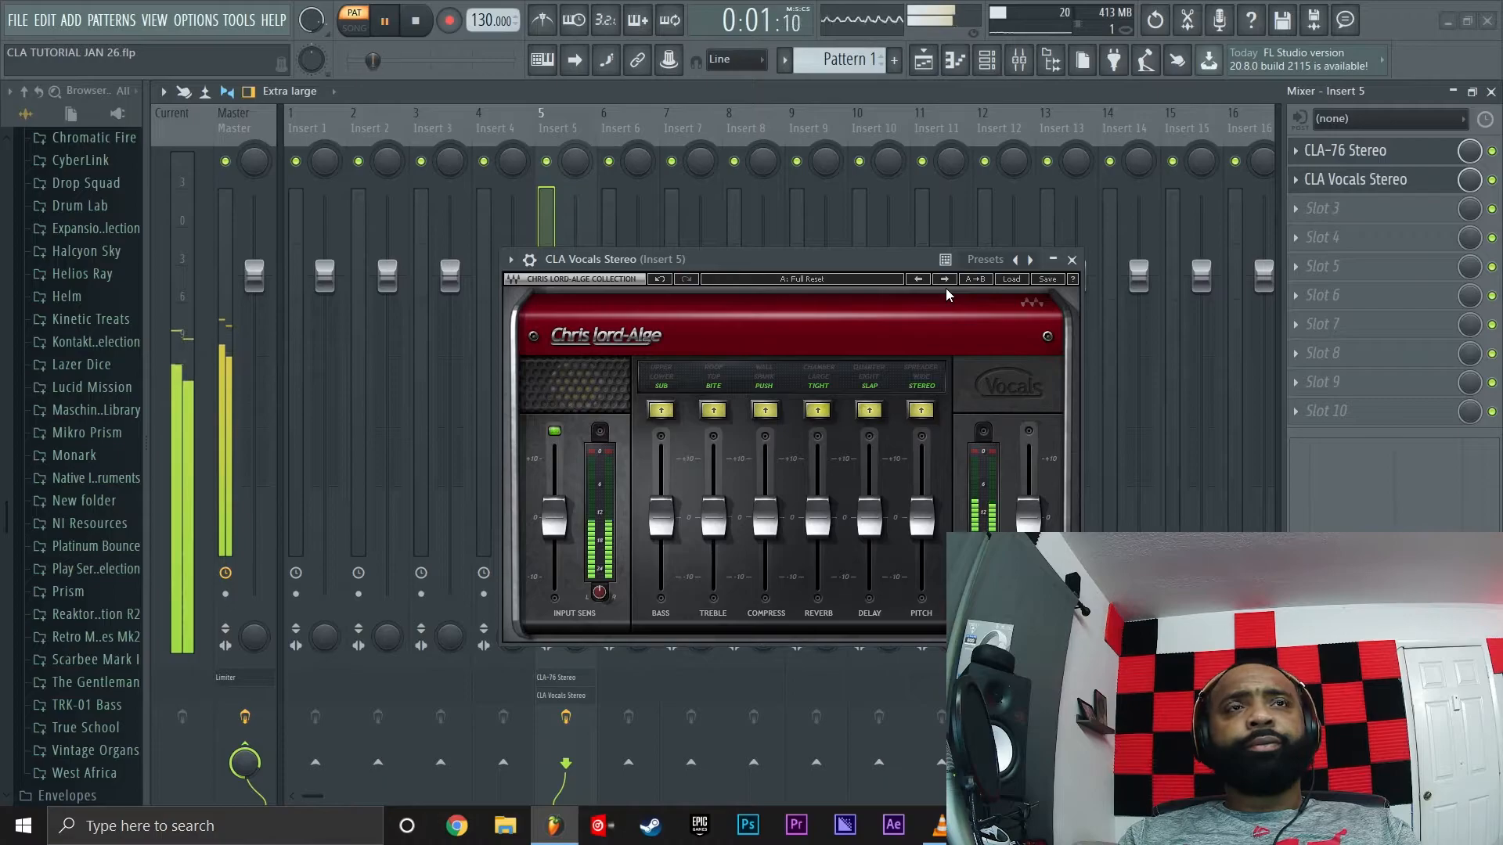
pyautogui.press('space')
# Load the Start Me Up preset in CLA Vocals and audition the vocal through it
pyautogui.click(945, 279)
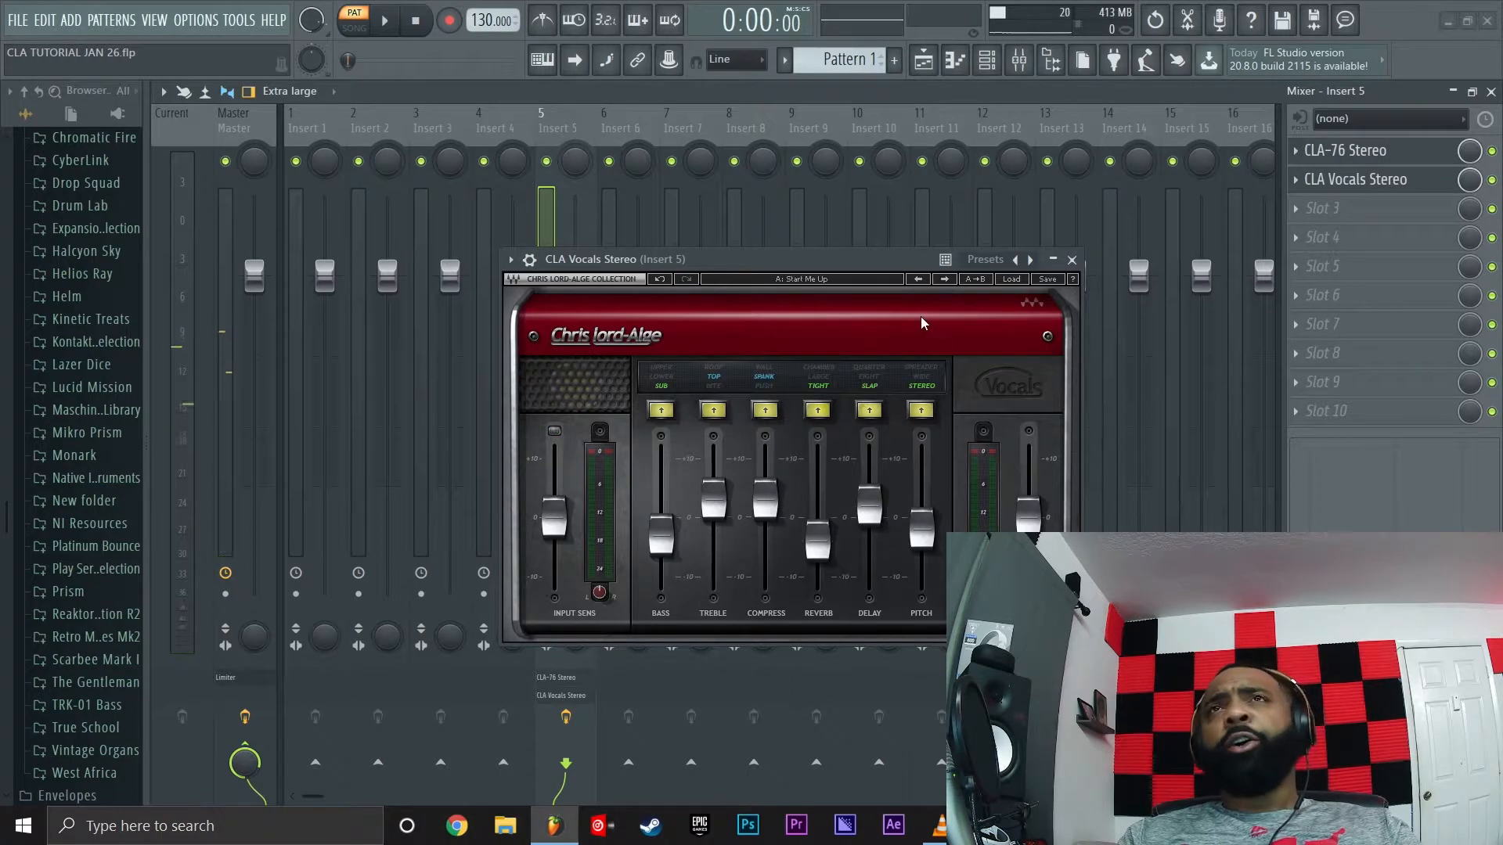
pyautogui.press('space')
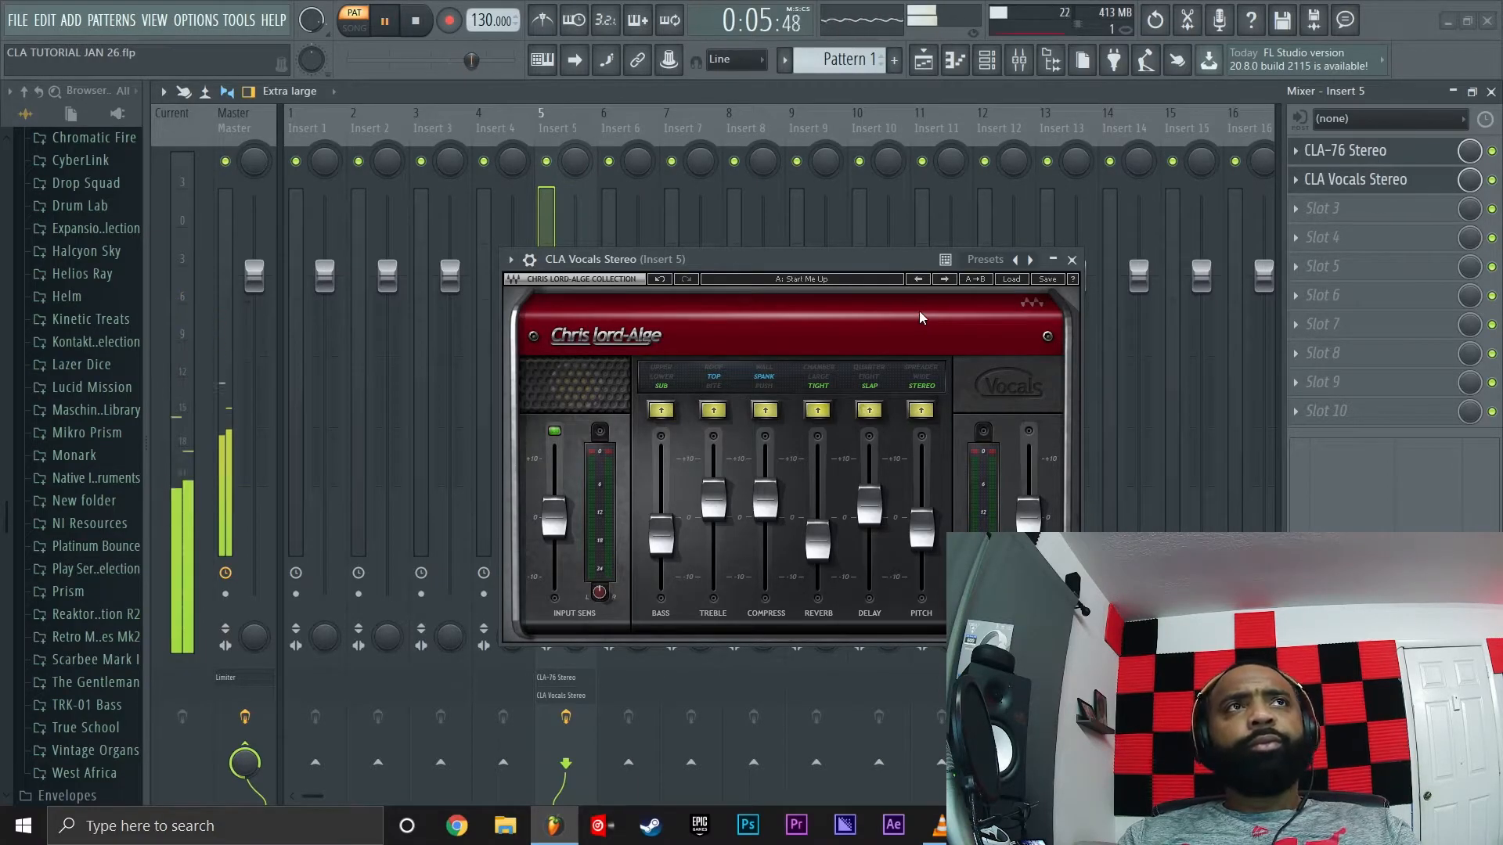
pyautogui.press('space')
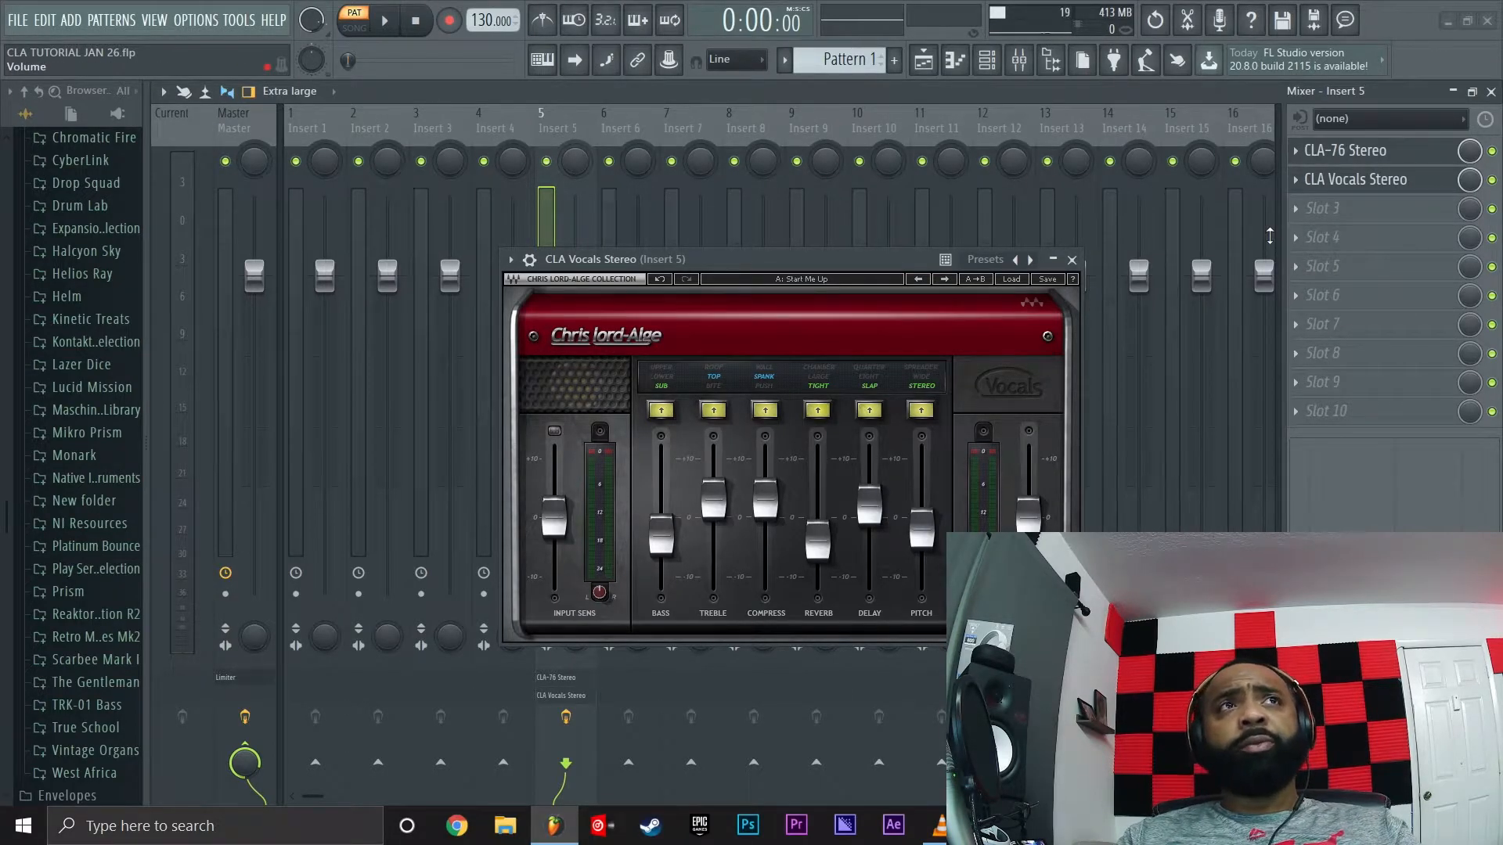
pyautogui.press('space')
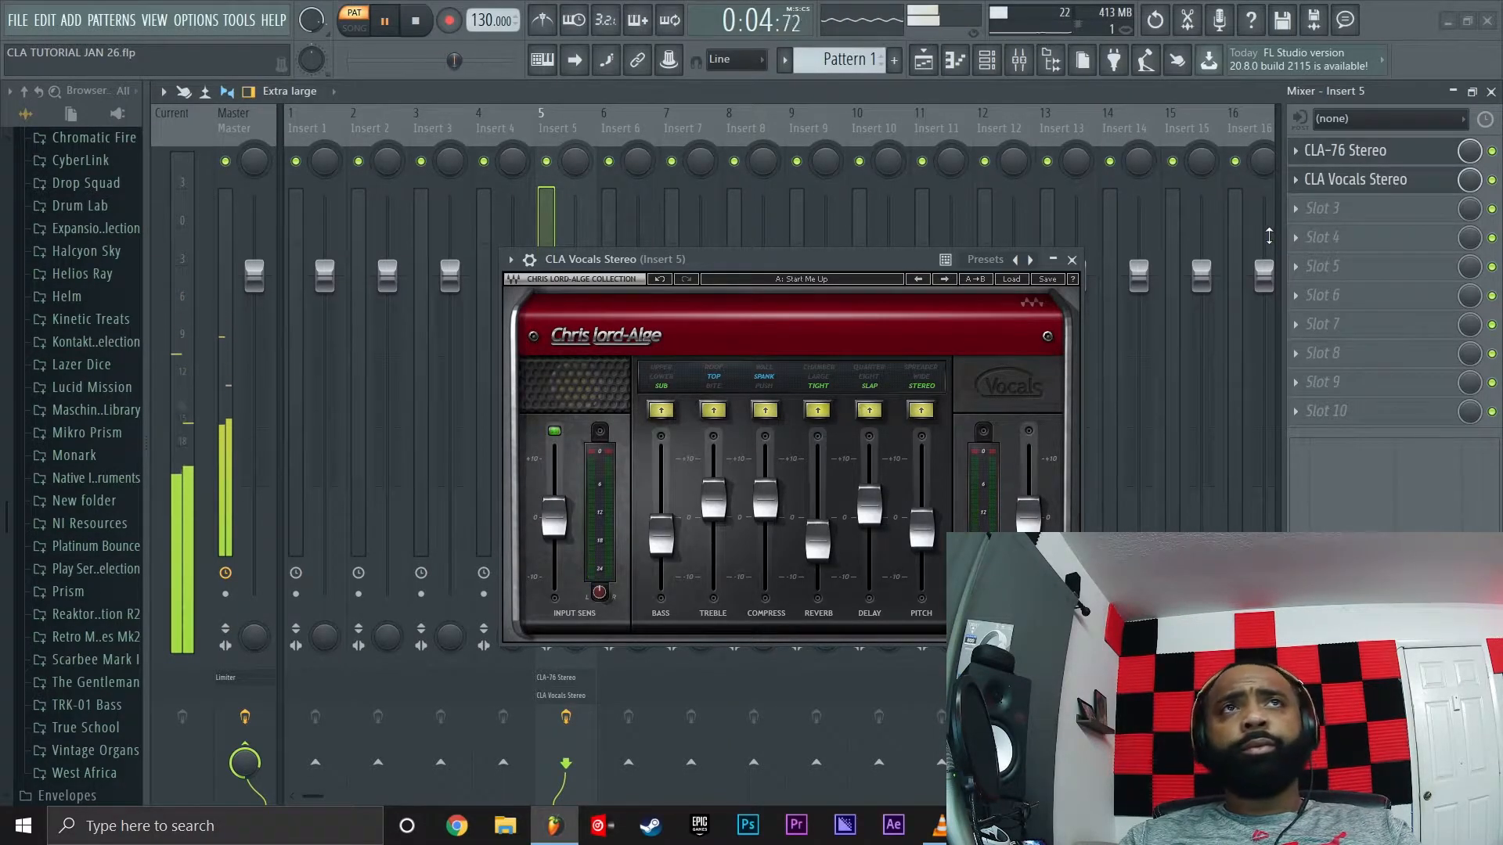
pyautogui.press('space')
# Replay the vocal with CLA Vocals bypassed and enabled to compare the Start Me Up preset against the unprocessed sound
pyautogui.click(1492, 179)
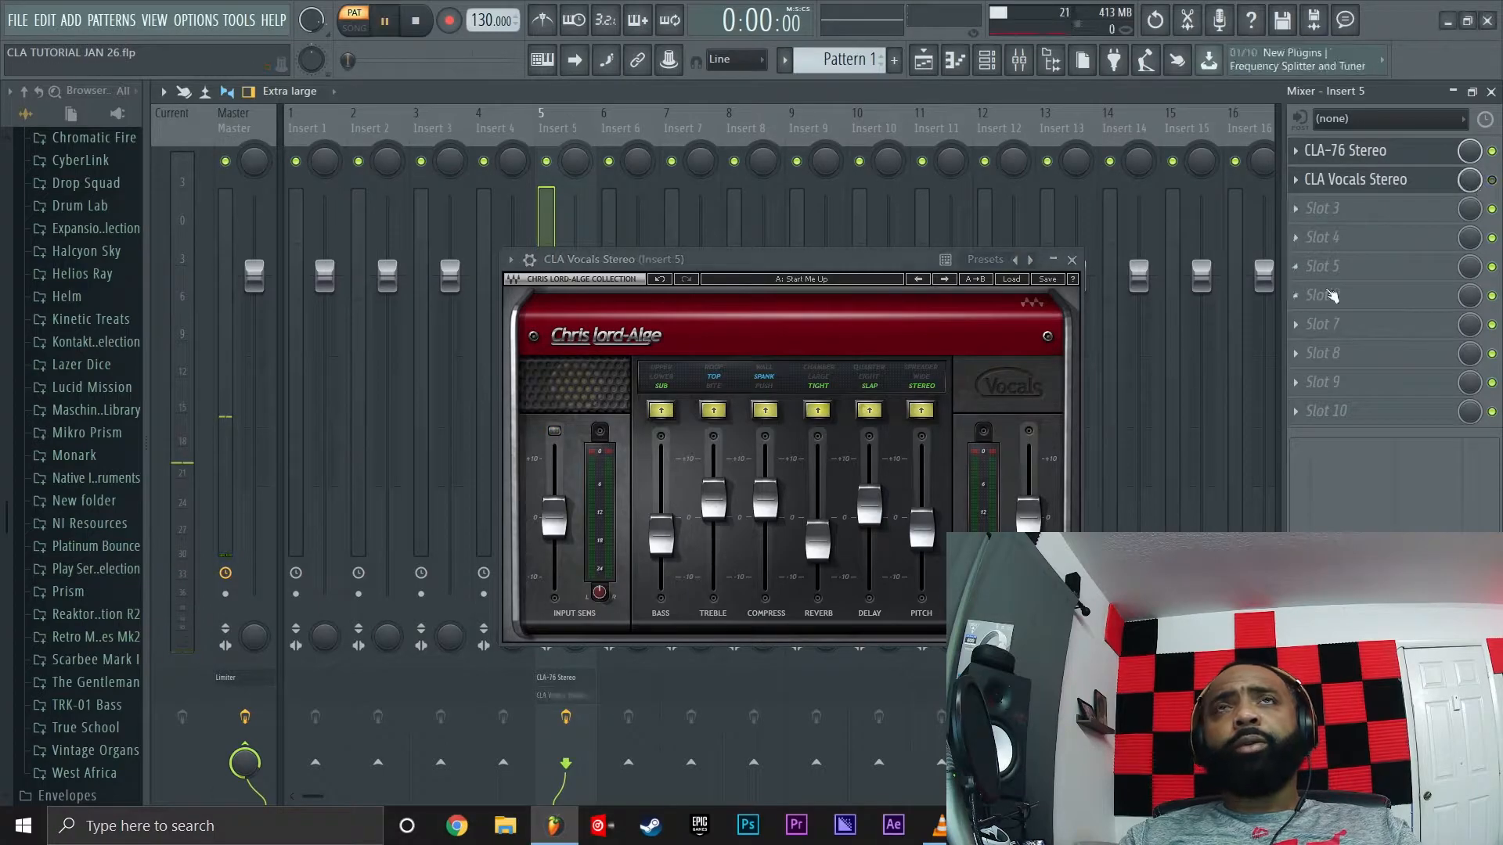
pyautogui.press('space')
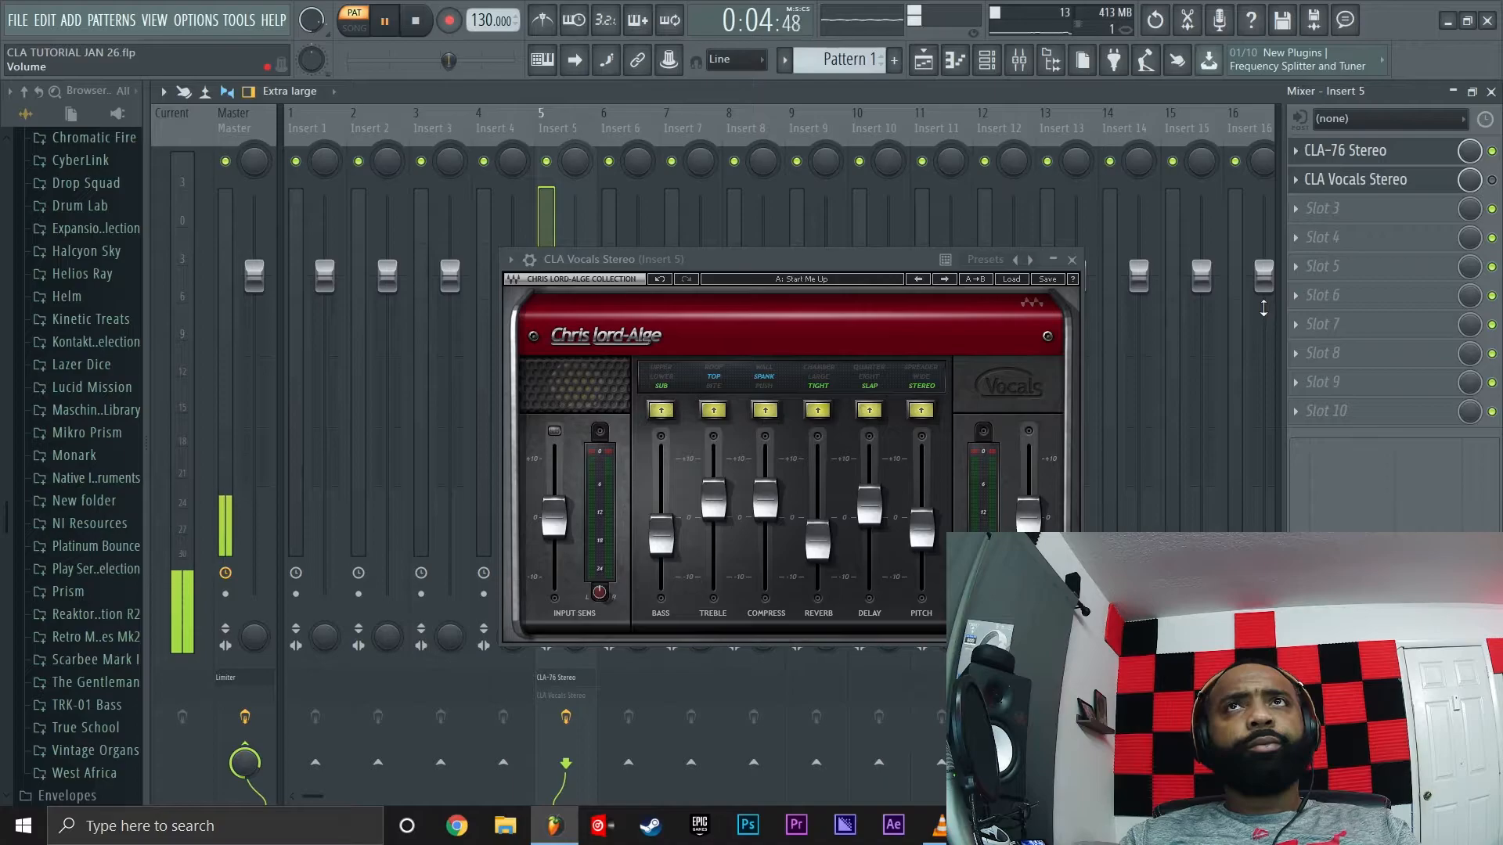
pyautogui.press('space')
pyautogui.press('space')
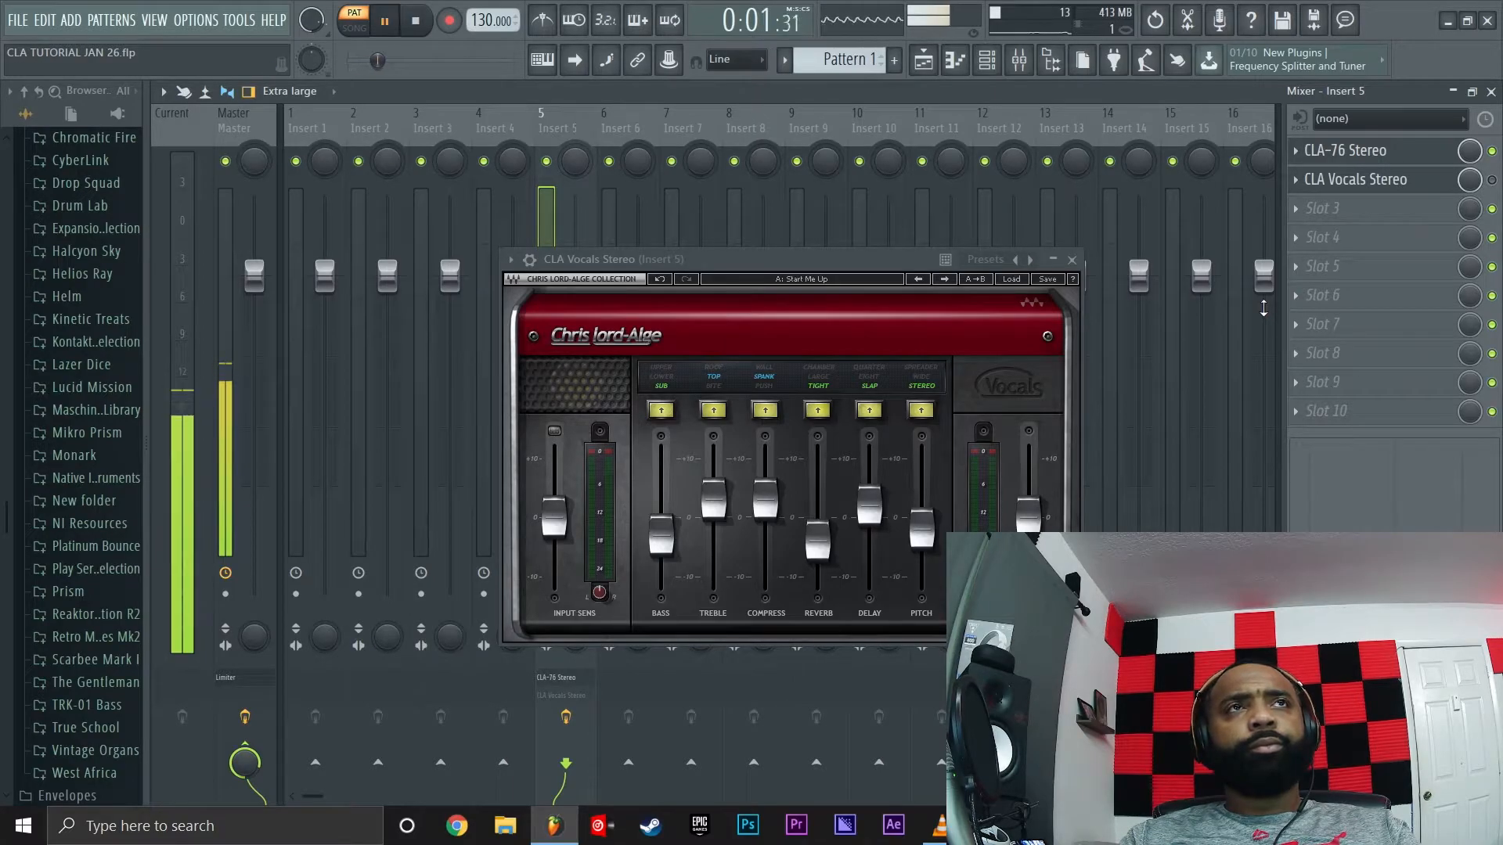
pyautogui.press('space')
pyautogui.press('space')
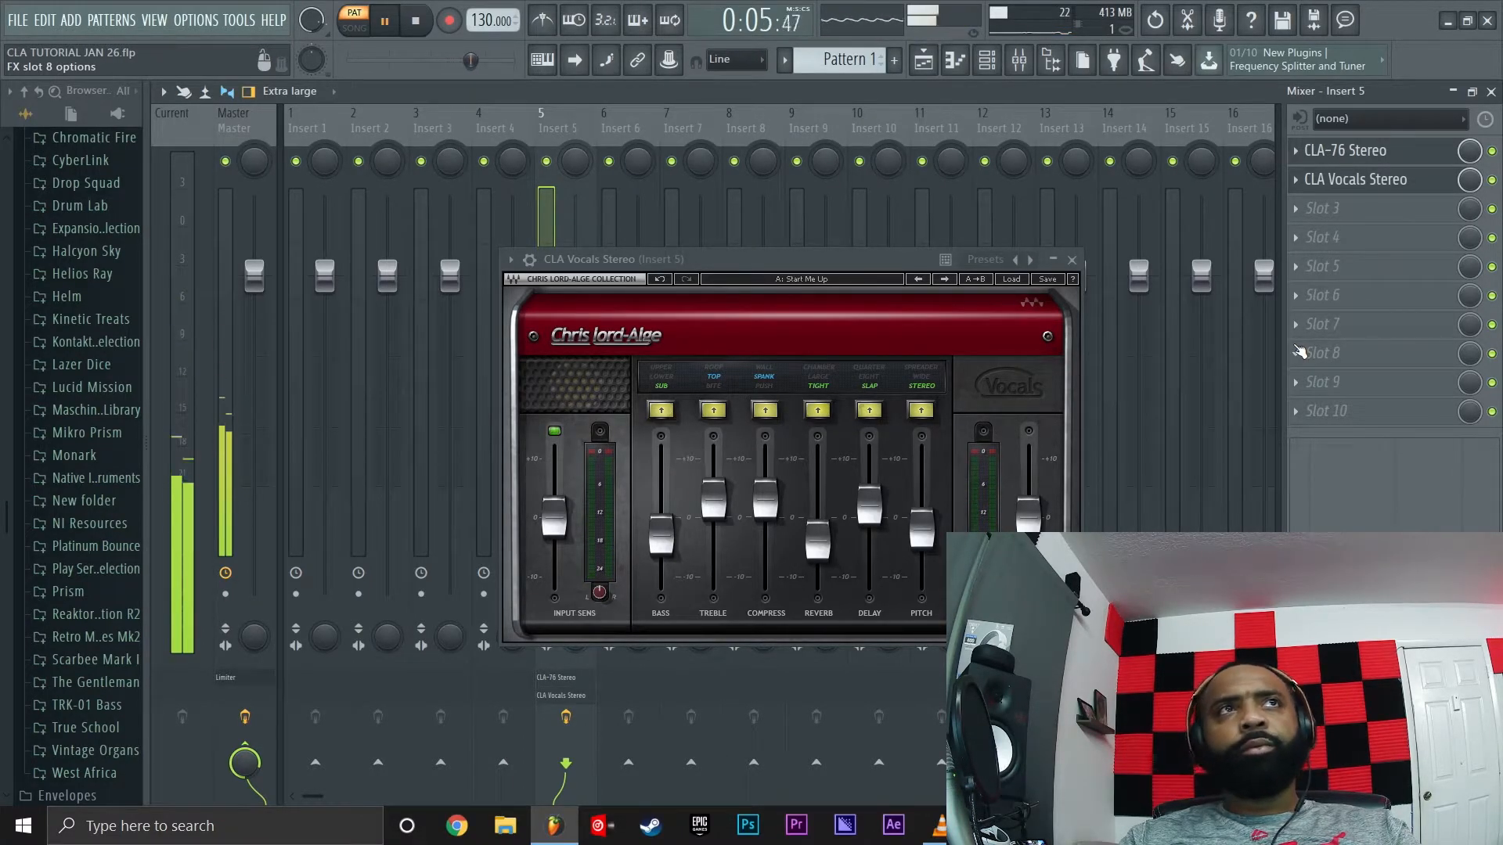
pyautogui.press('space')
# Load the Start Me Up Dry preset and play the vocal with CLA Vocals bypassed, then enabled
pyautogui.click(945, 279)
pyautogui.click(1492, 179)
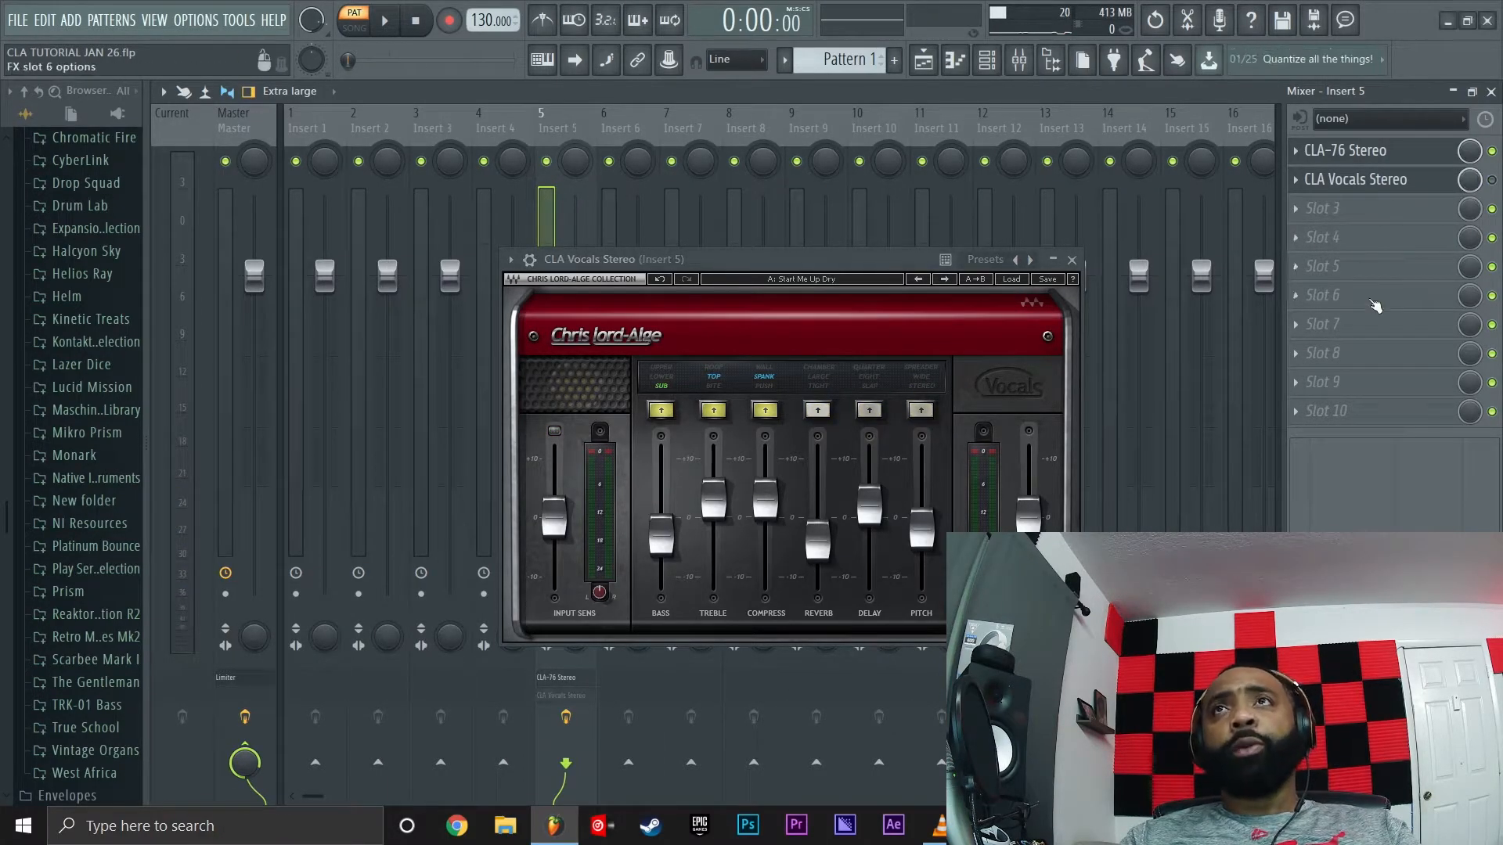
pyautogui.press('space')
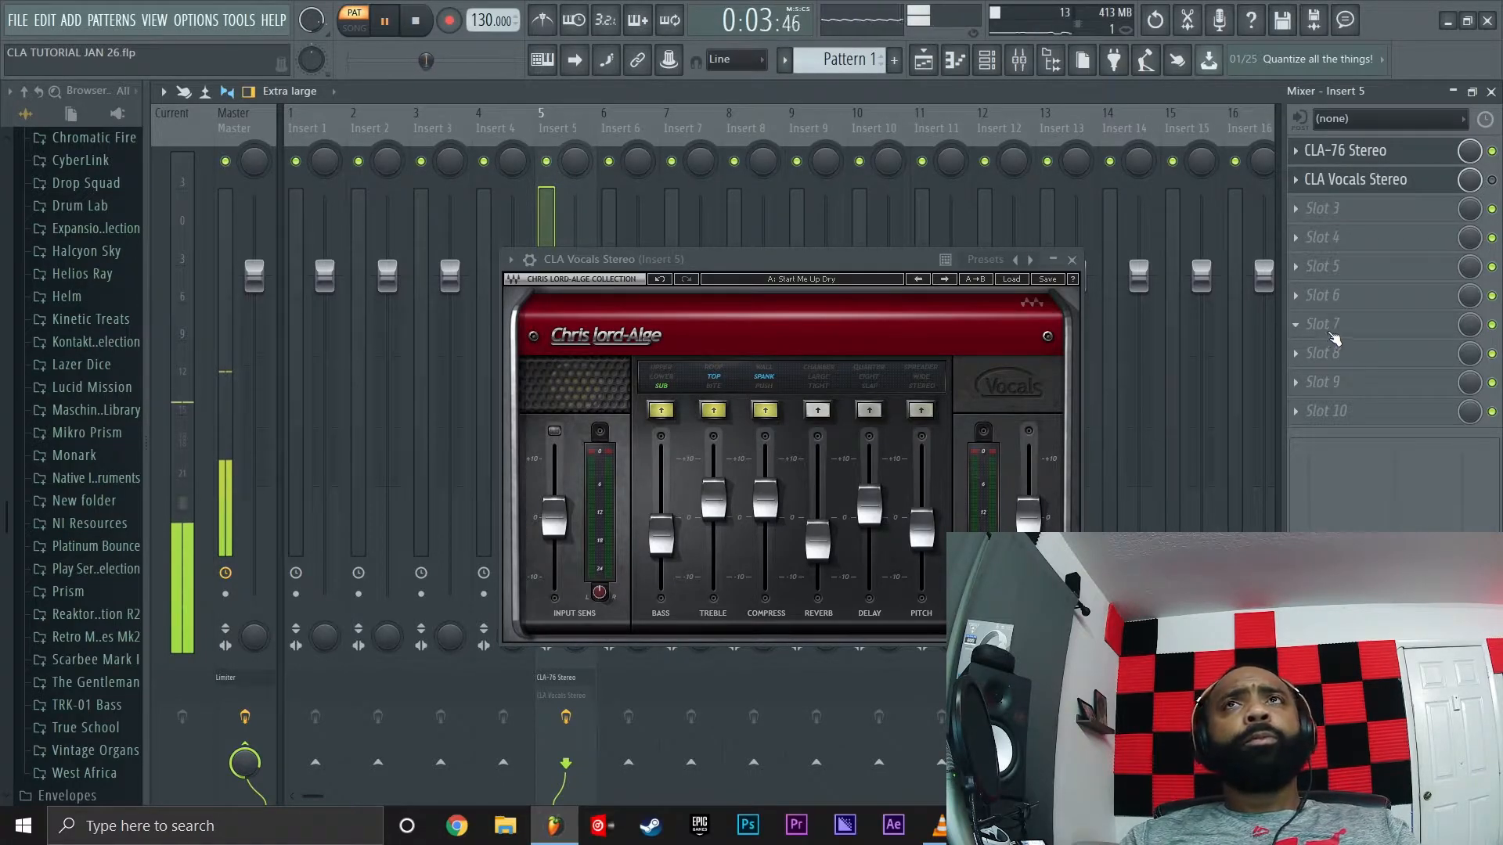
pyautogui.press('space')
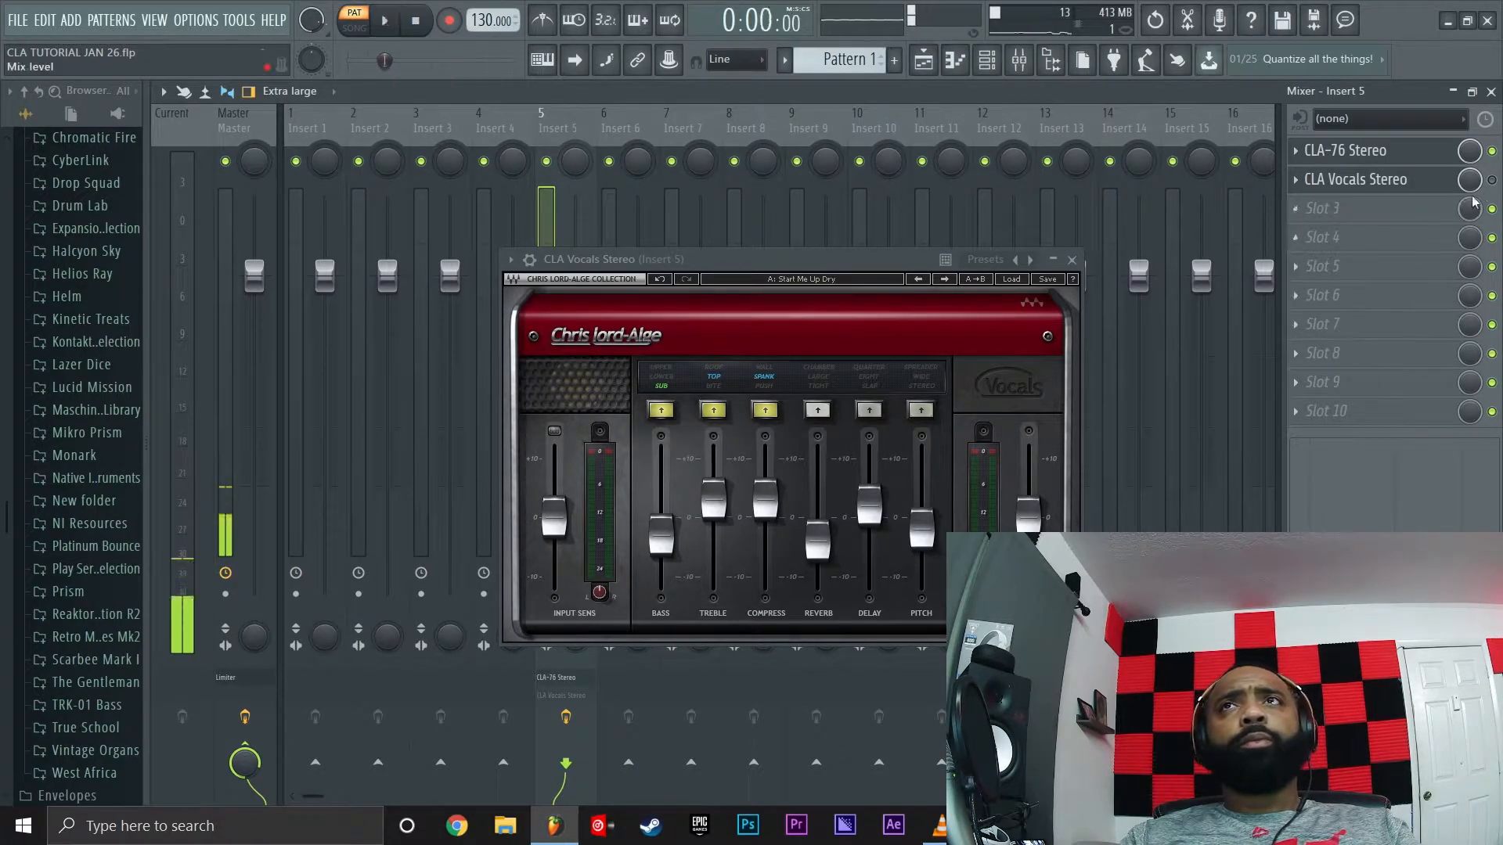
pyautogui.press('space')
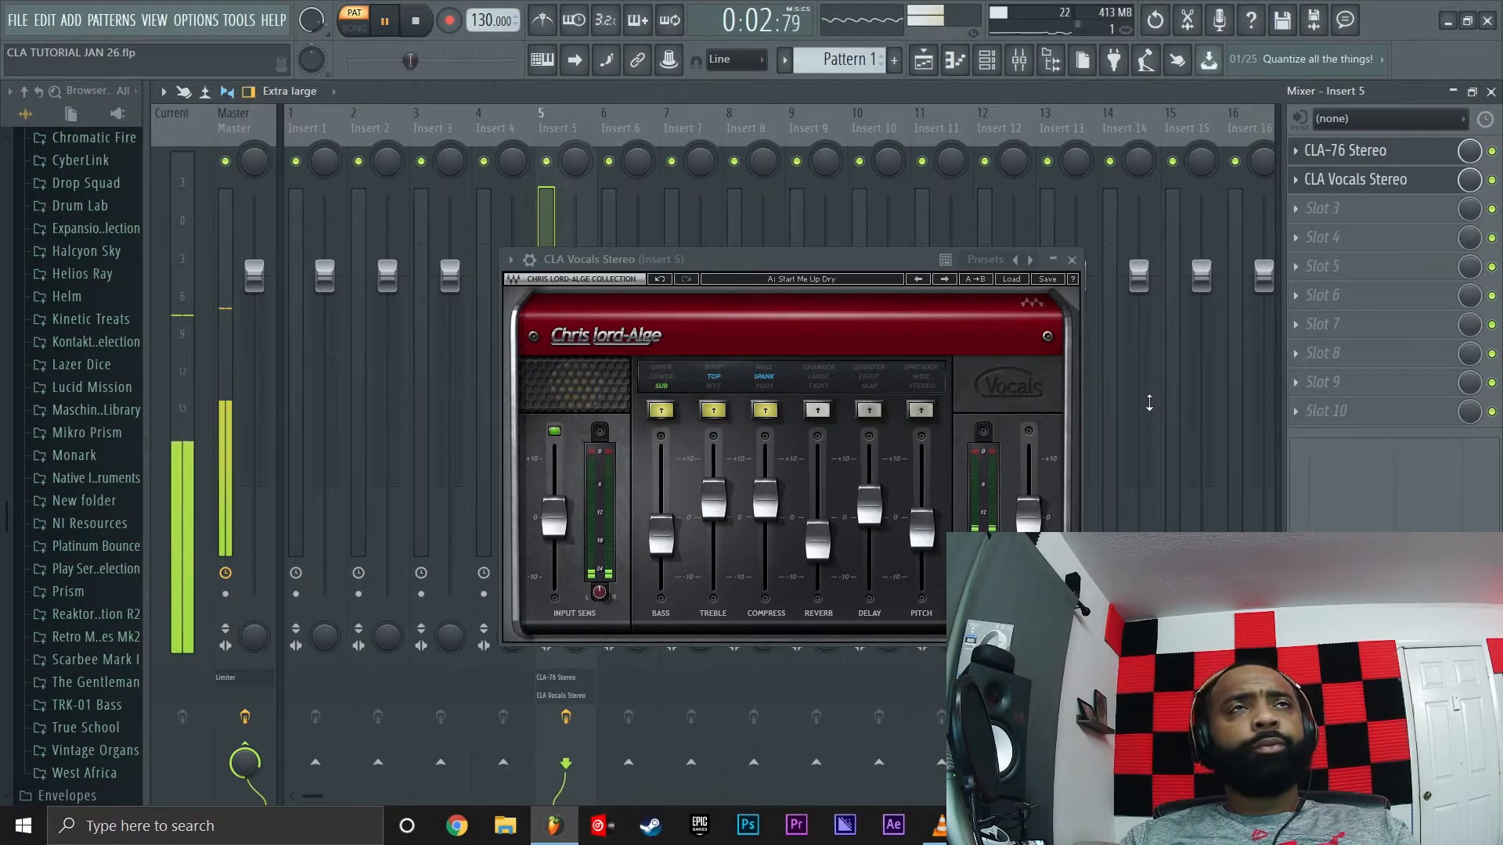
# Move the plugin window clear of the Insert 5 track and toggle CLA Vocals off and on during playback, then stop
pyautogui.moveTo(826, 261); pyautogui.dragTo(988, 221)
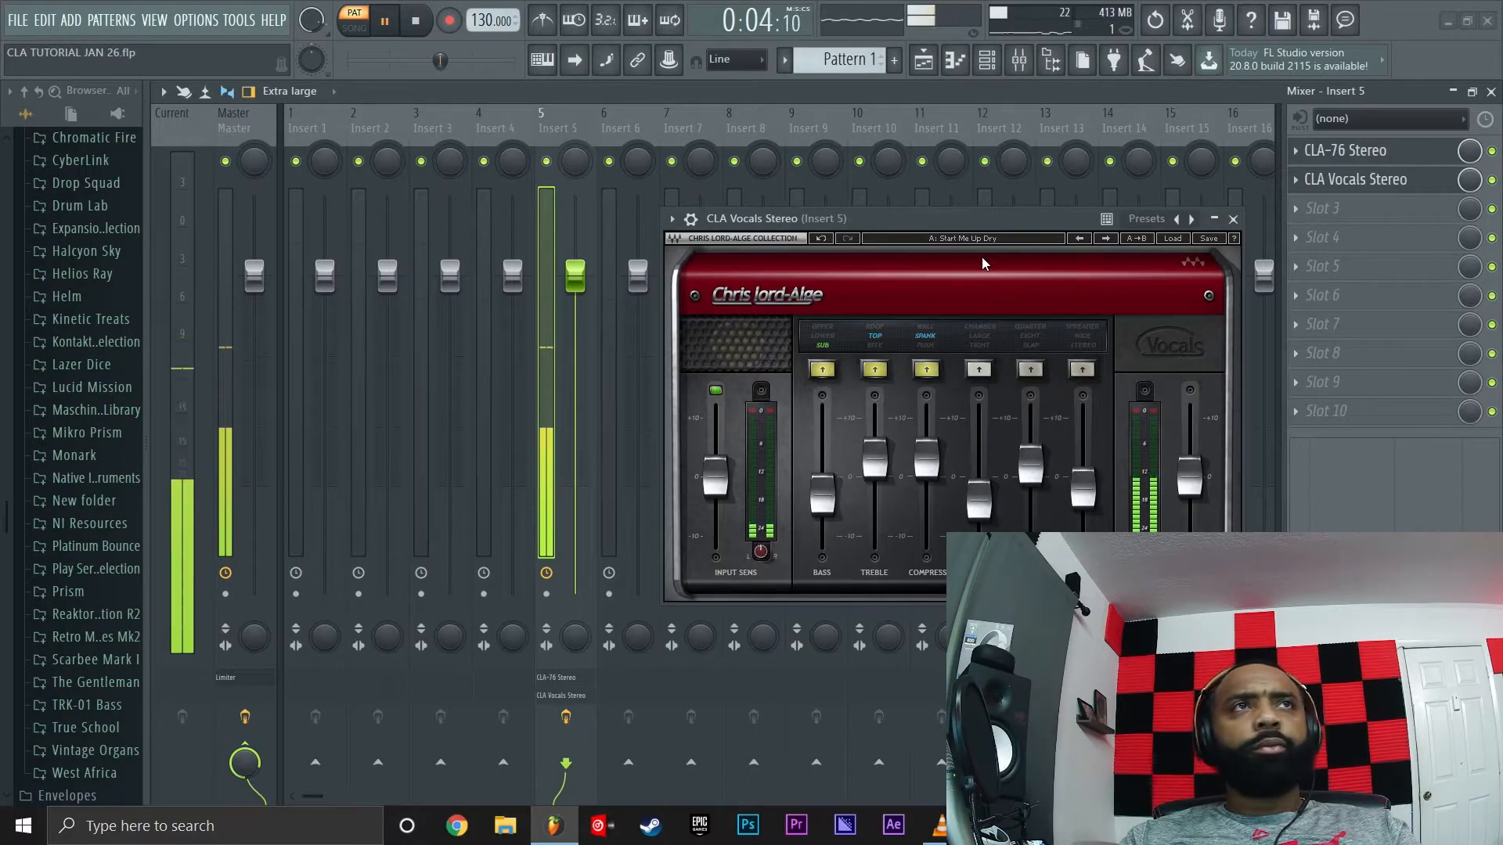
pyautogui.click(1492, 179)
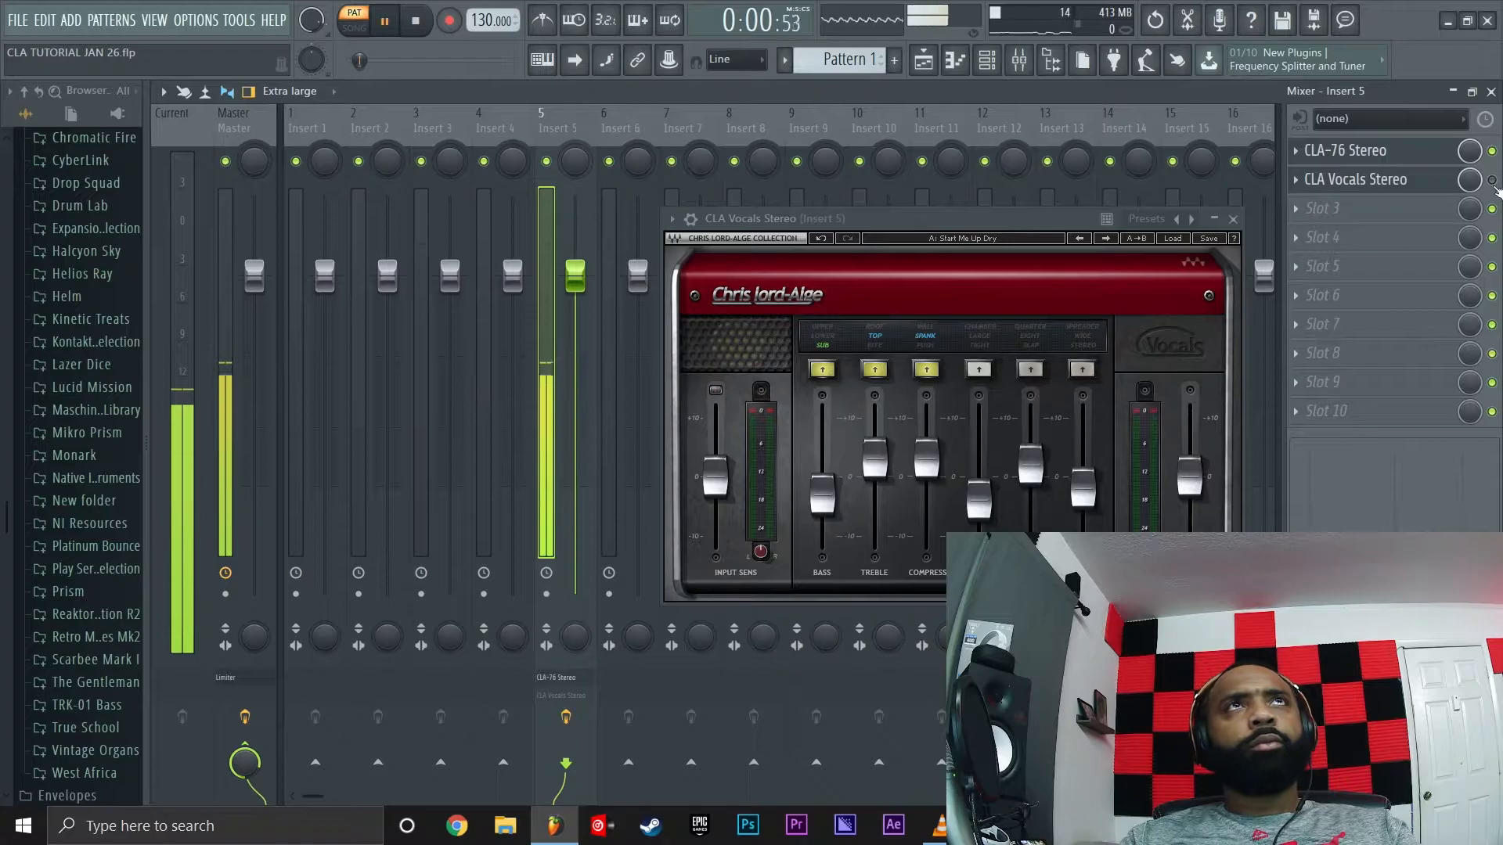
pyautogui.click(1492, 180)
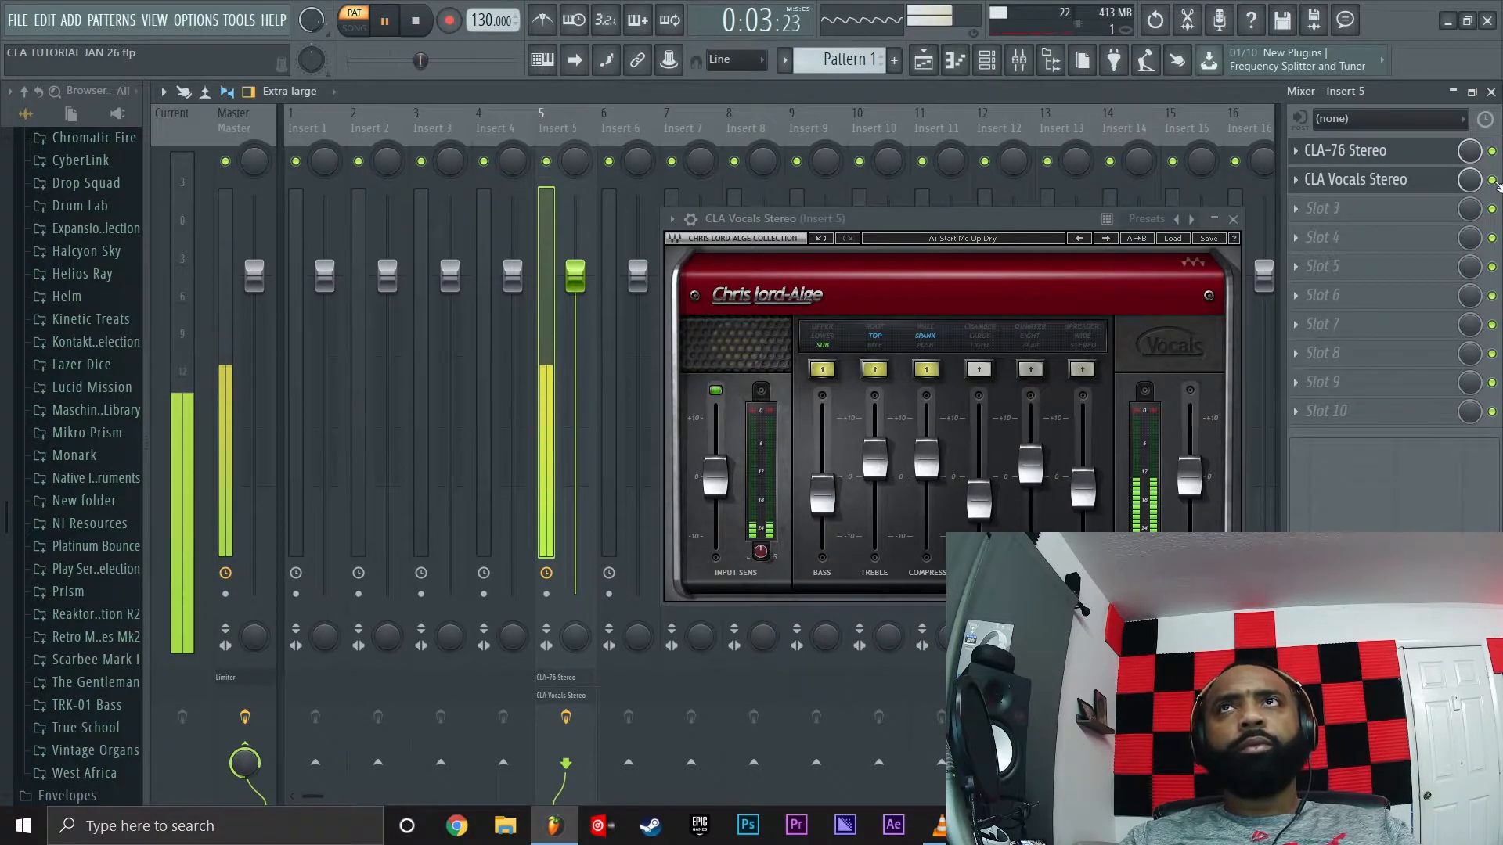
pyautogui.press('space')
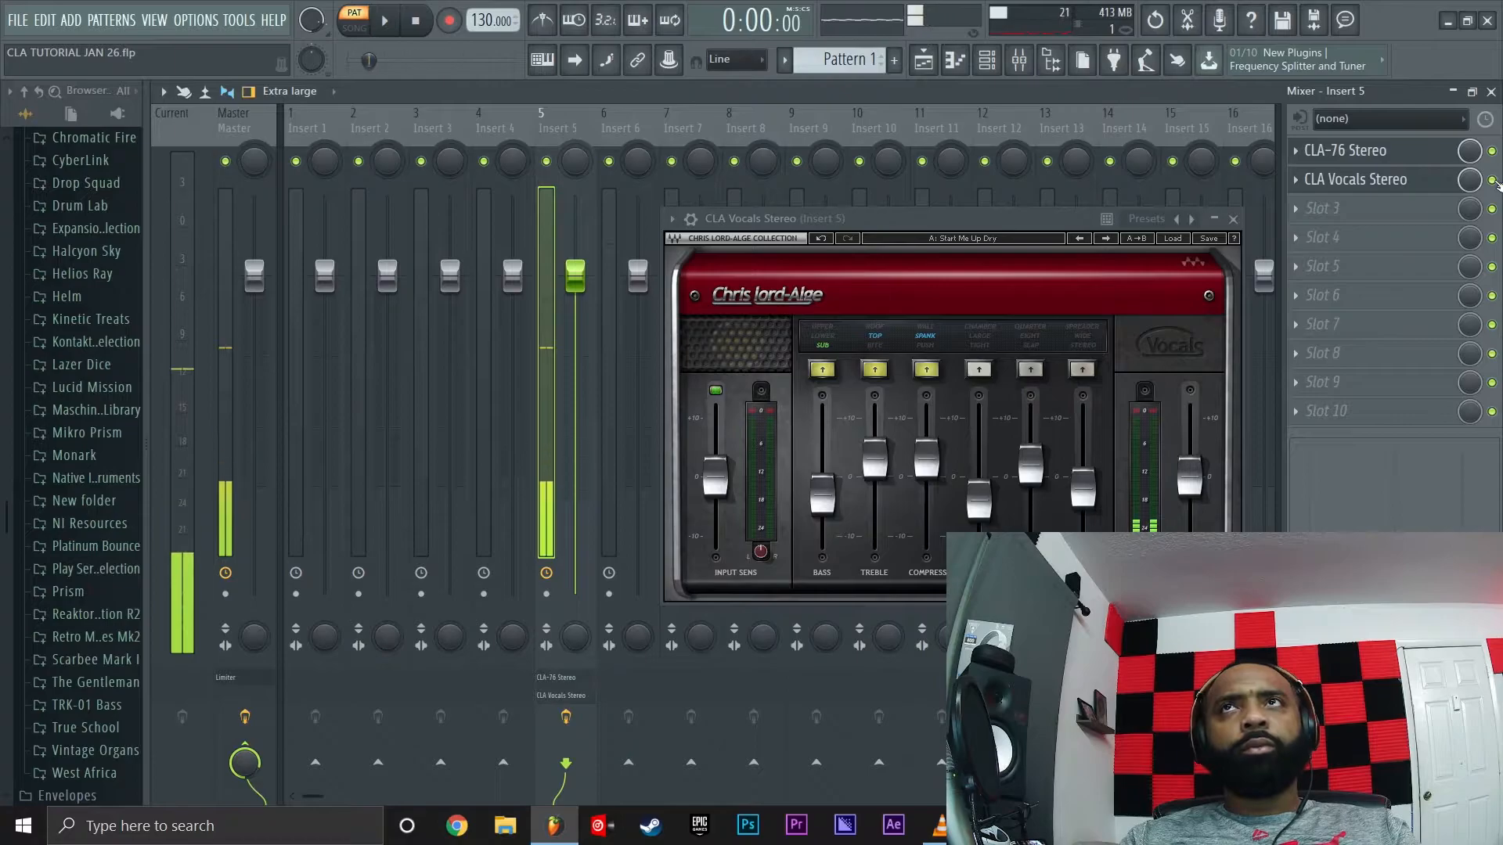
# Load the Face 2 Face Dry preset and audition the vocal with CLA Vocals bypassed and enabled
pyautogui.click(1104, 238)
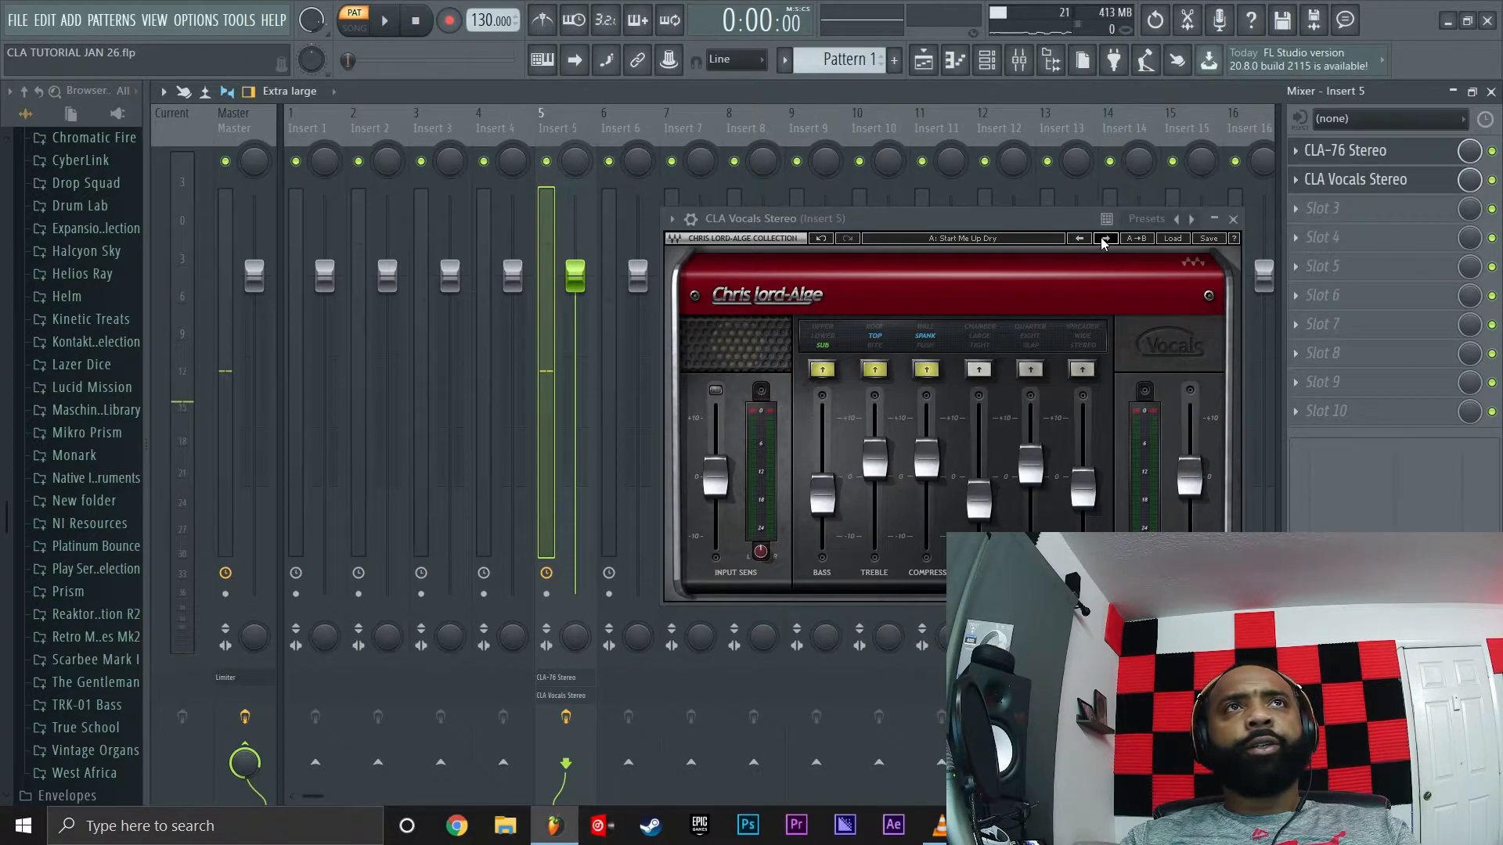
pyautogui.click(1492, 180)
pyautogui.press('space')
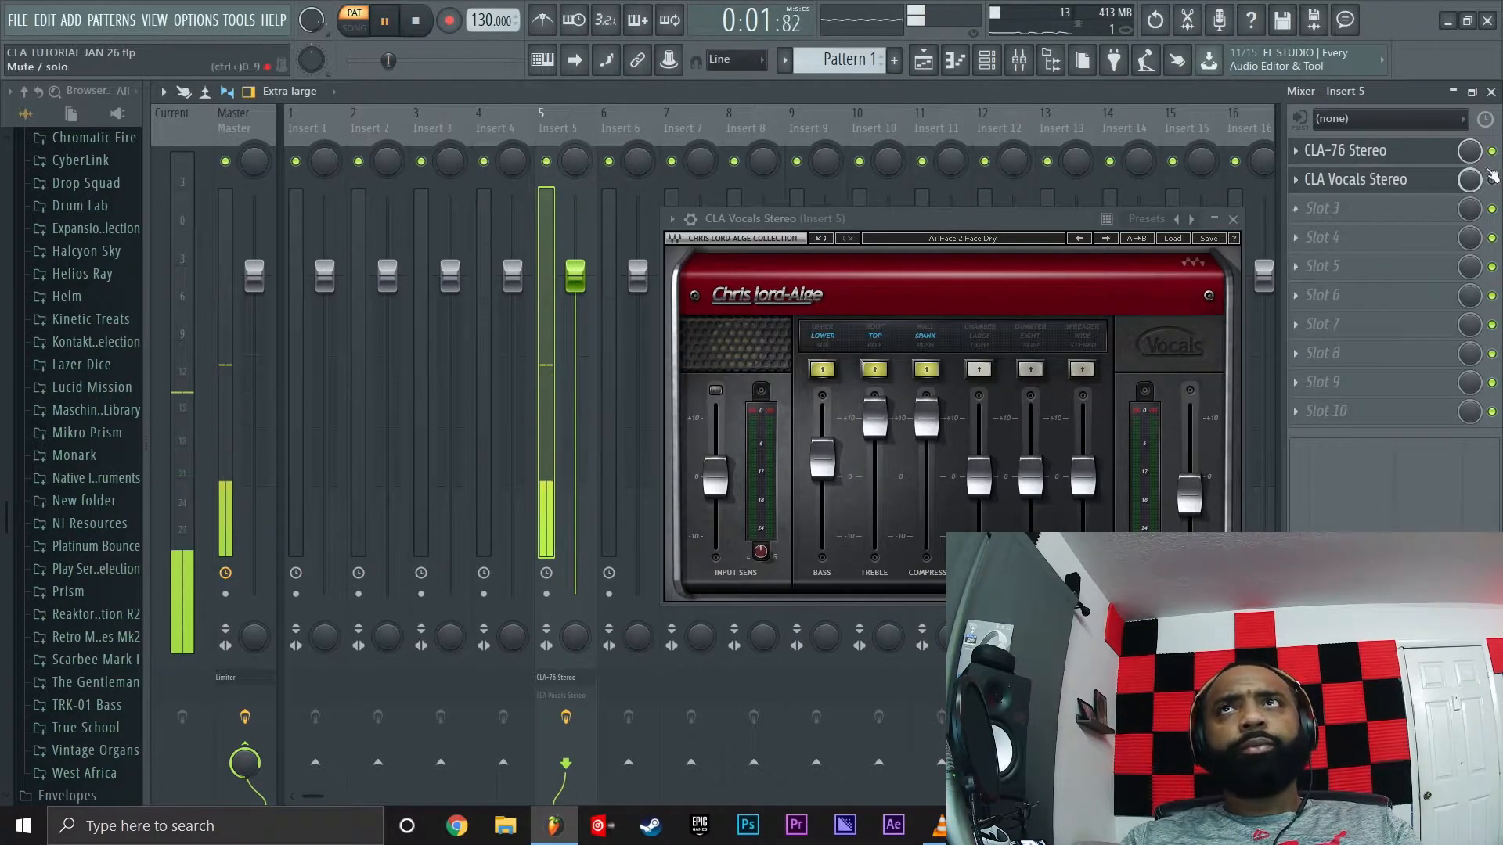
pyautogui.press('space')
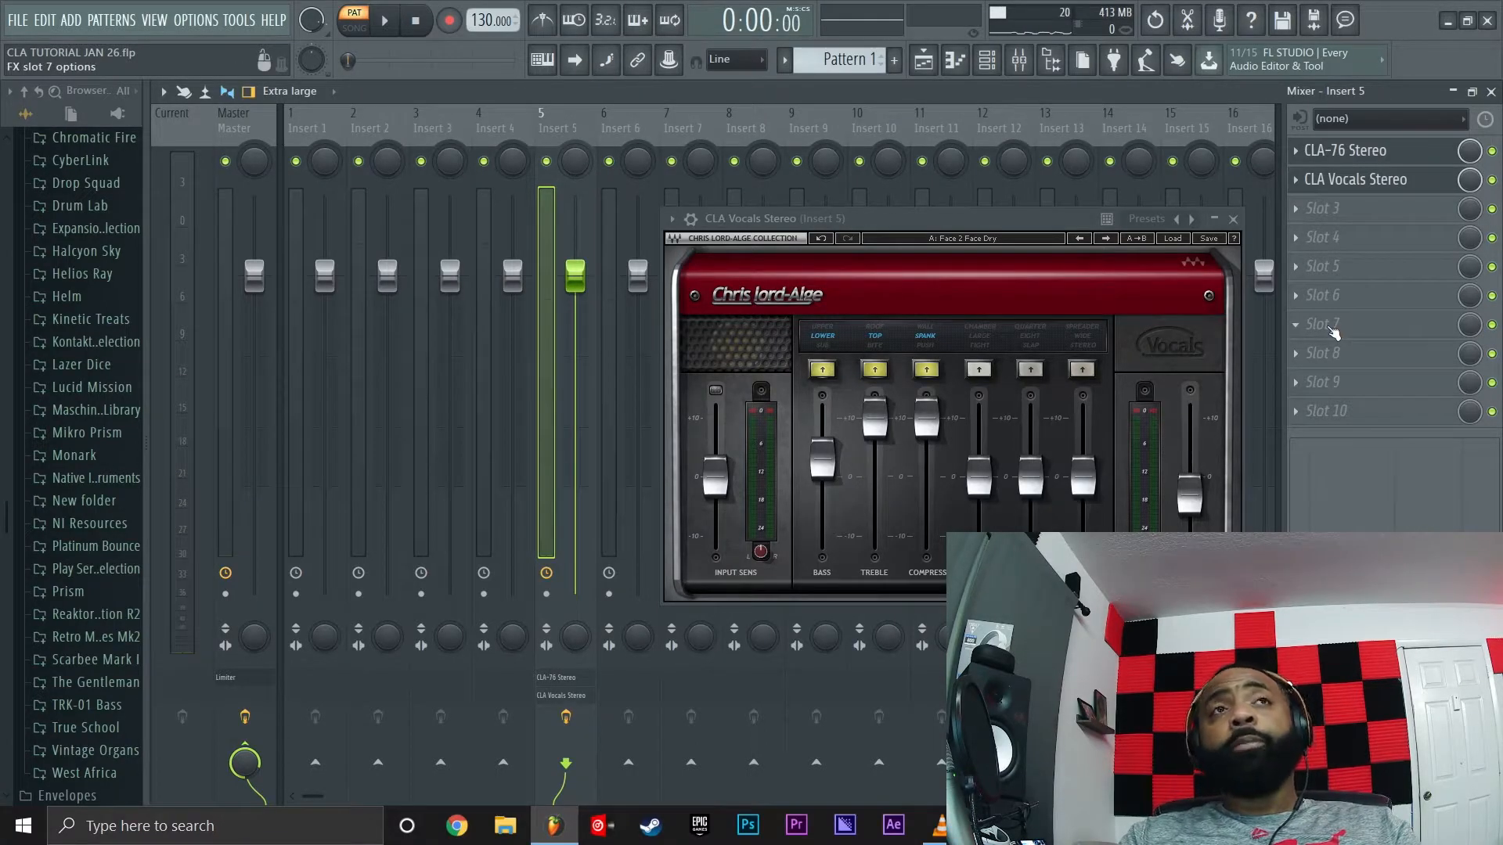
pyautogui.press('space')
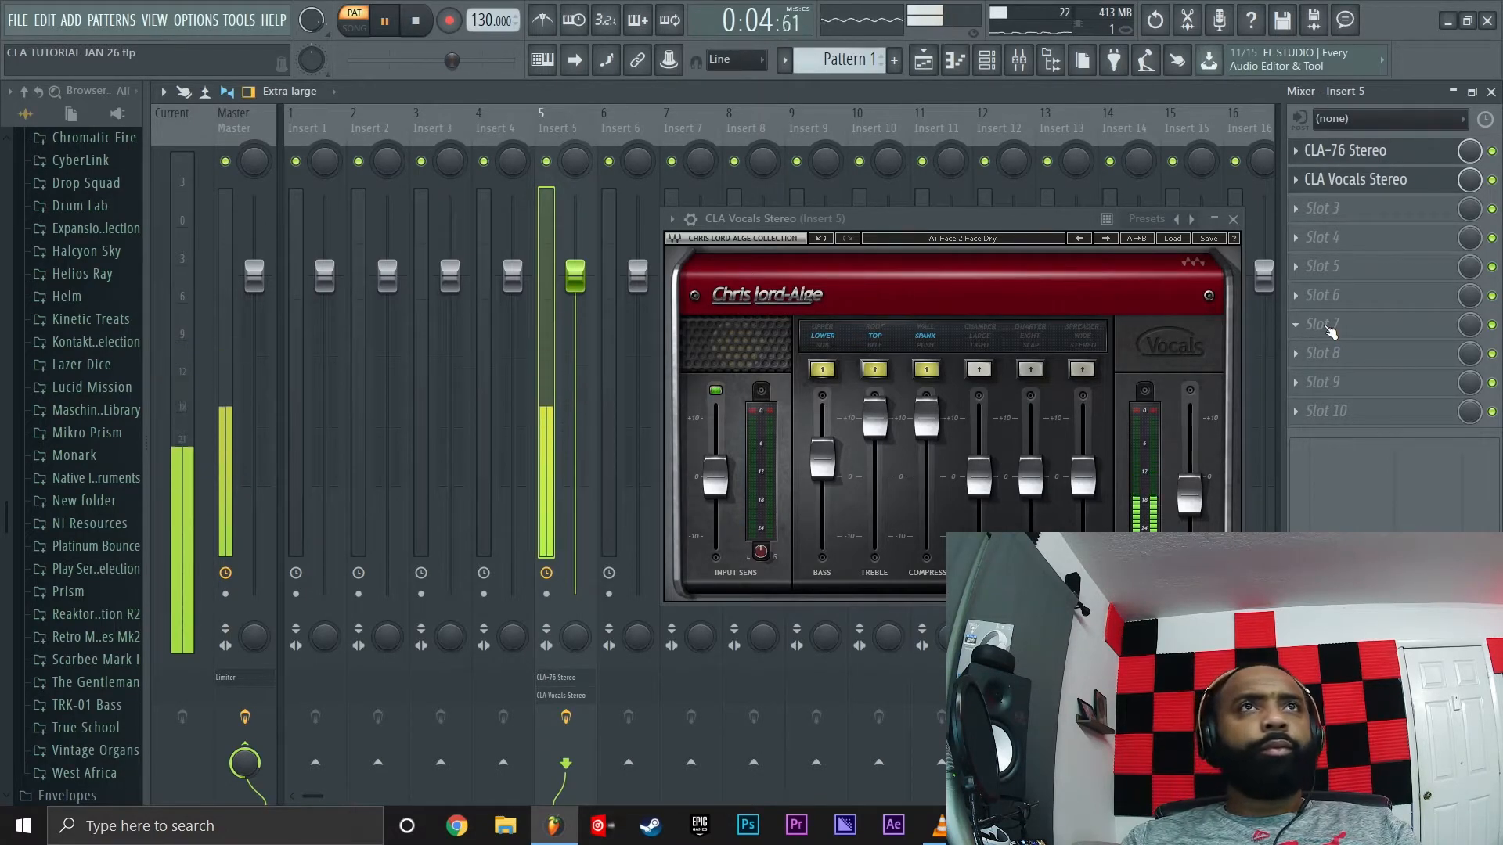
pyautogui.press('space')
# Load the Face 2 Face preset and audition the vocal with CLA Vocals bypassed, then enabled
pyautogui.click(1492, 180)
pyautogui.press('space')
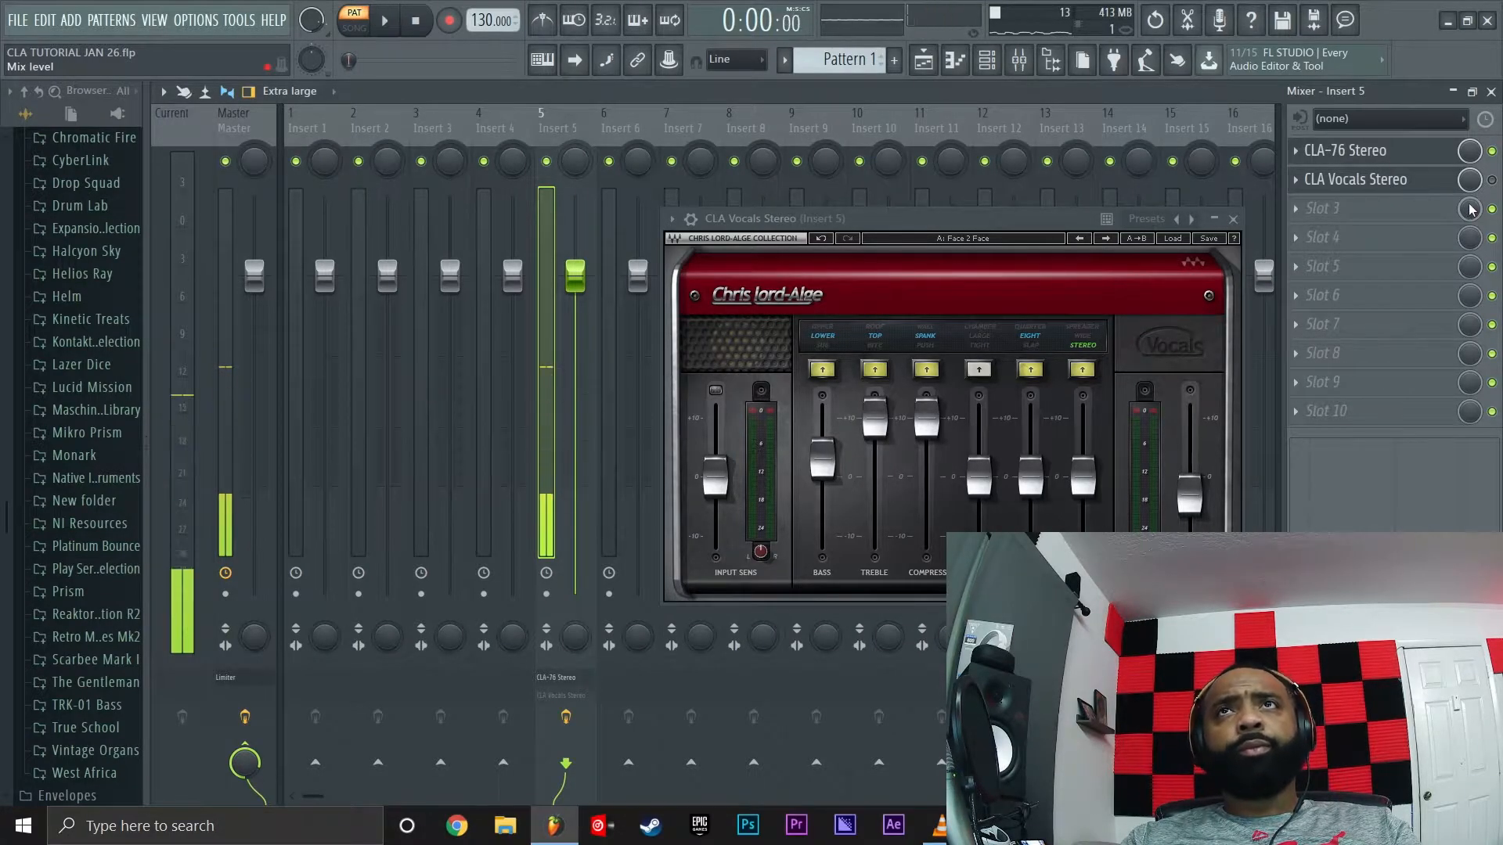
pyautogui.press('space')
pyautogui.click(1492, 180)
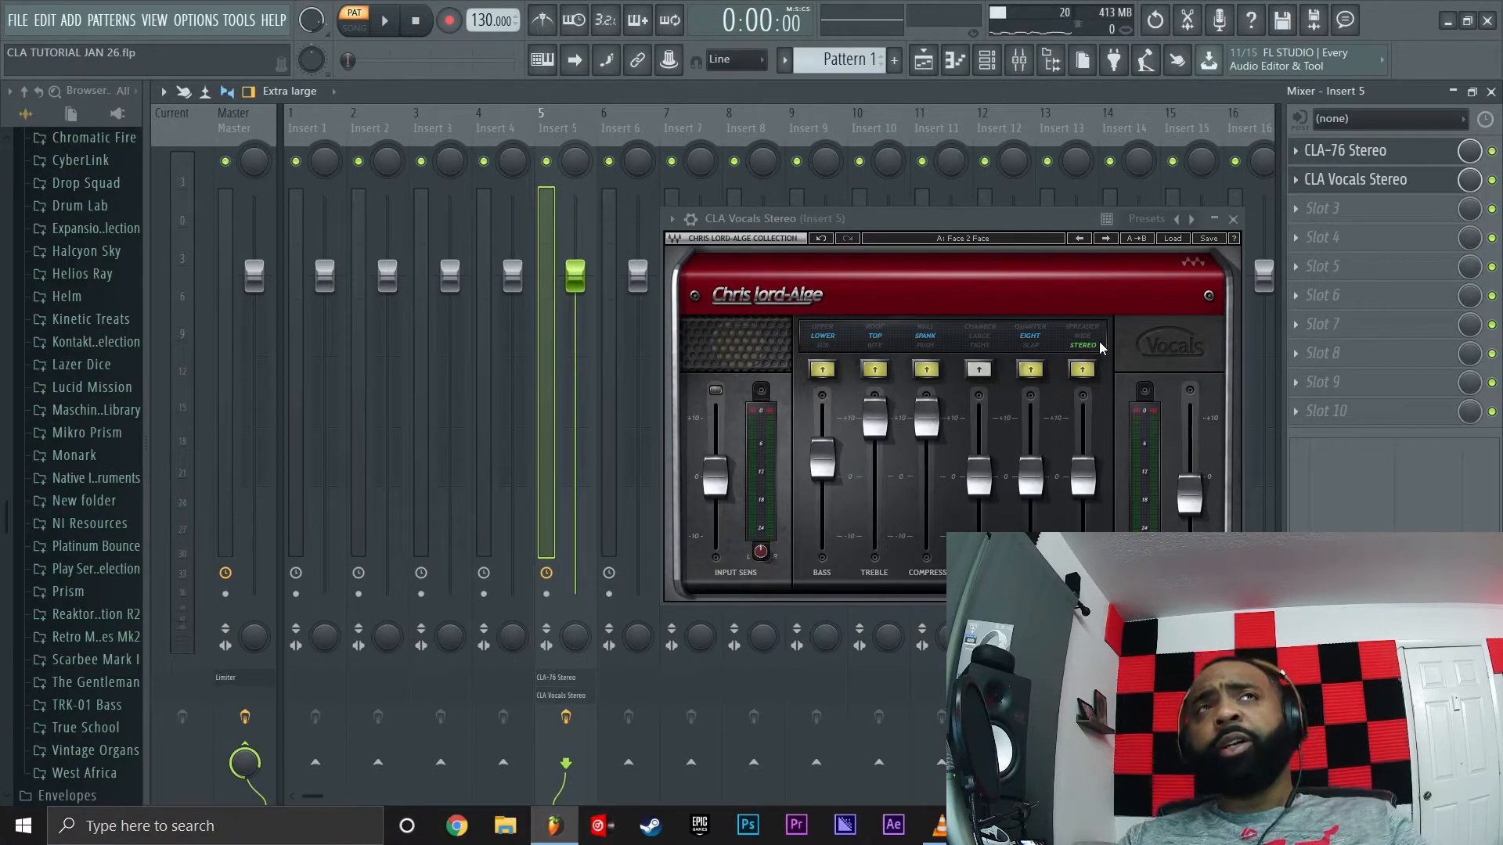
pyautogui.press('space')
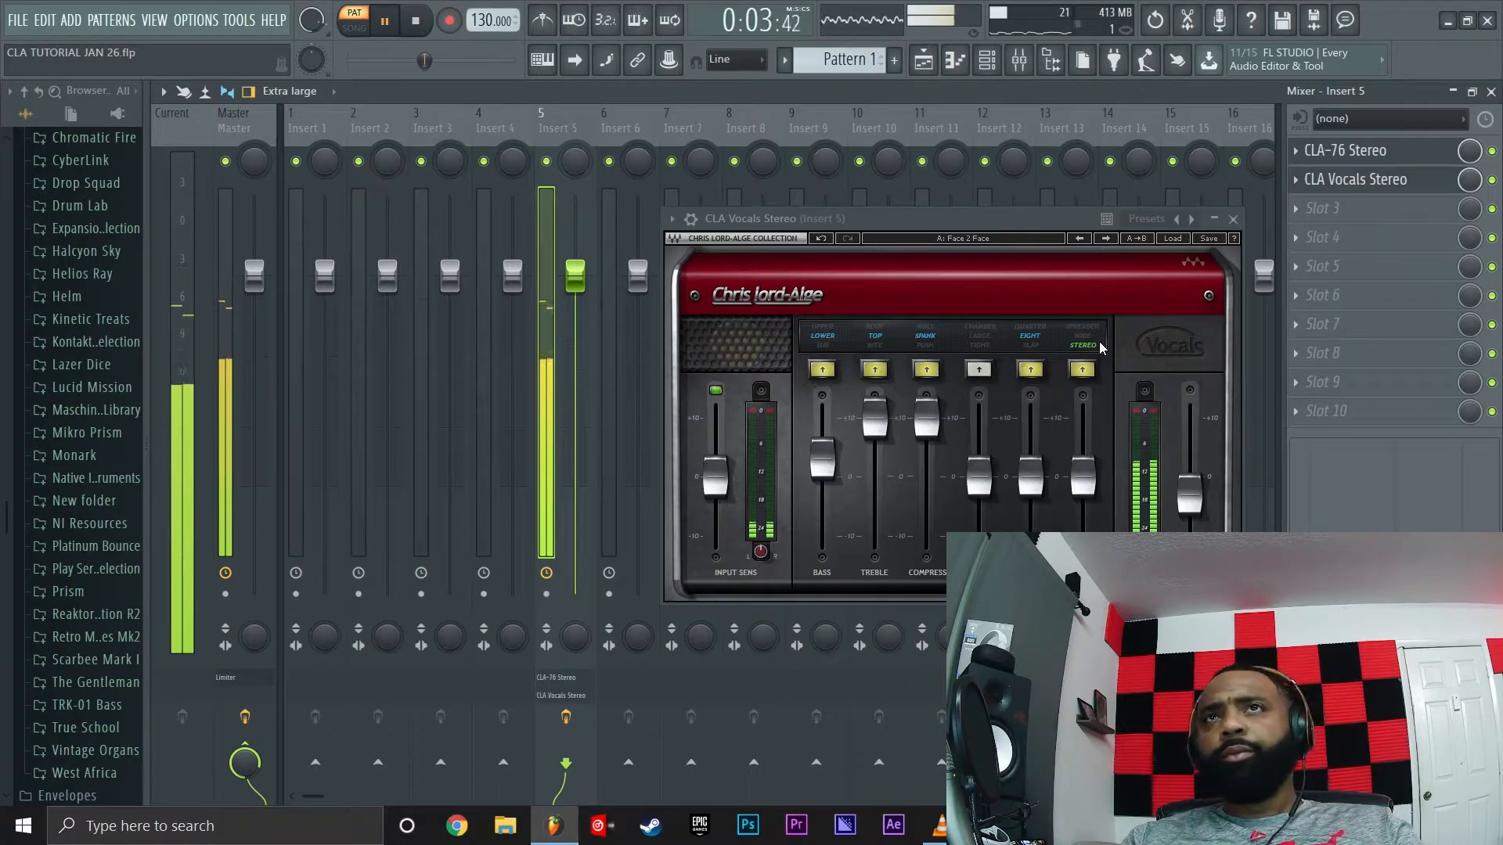
pyautogui.press('space')
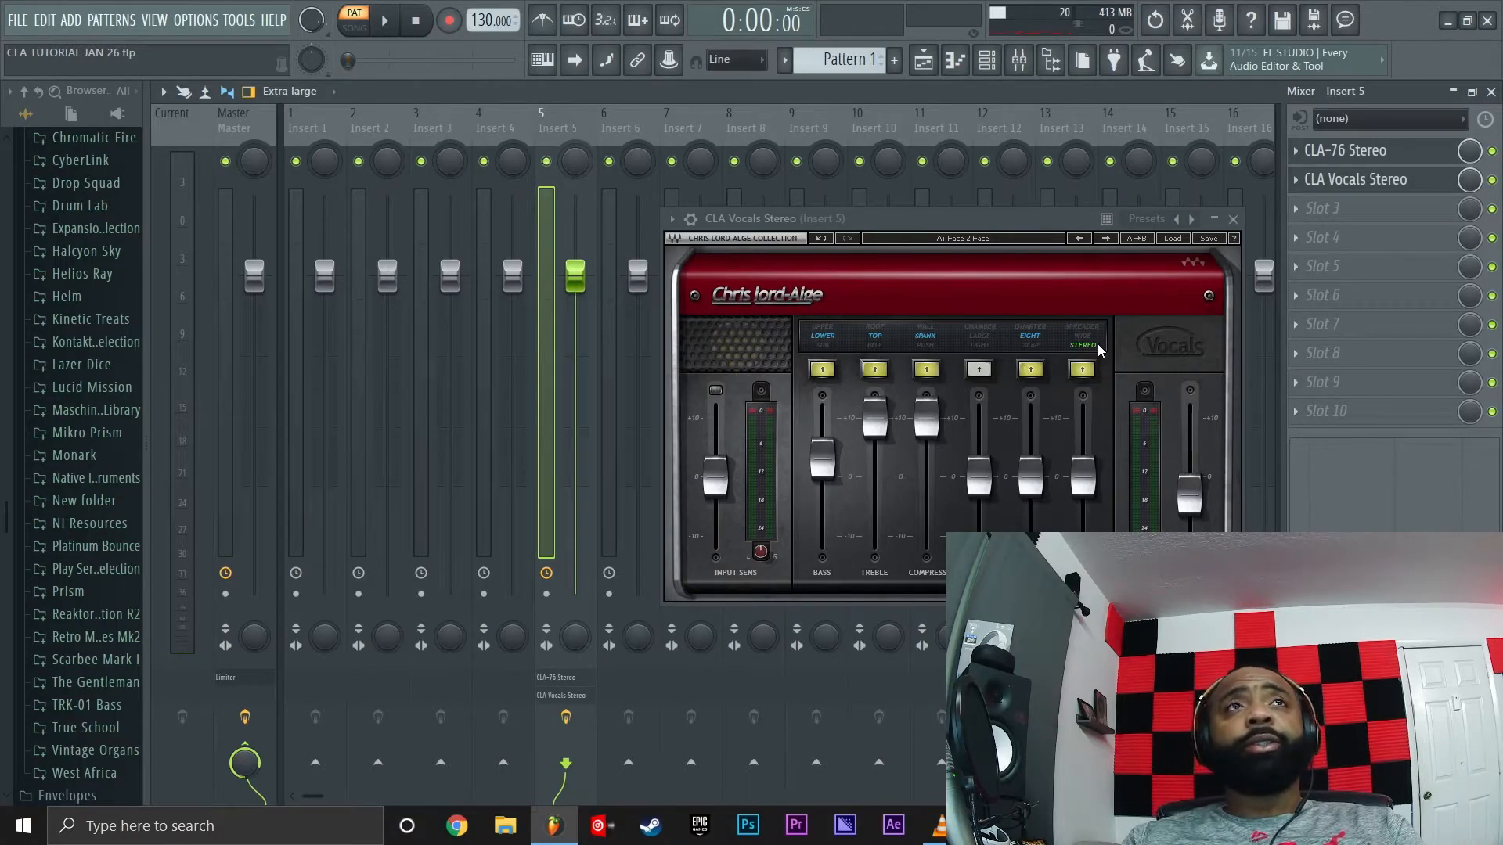
# Play the vocal with the Face 2 Face preset, then load the Help! preset and audition it
pyautogui.press('space')
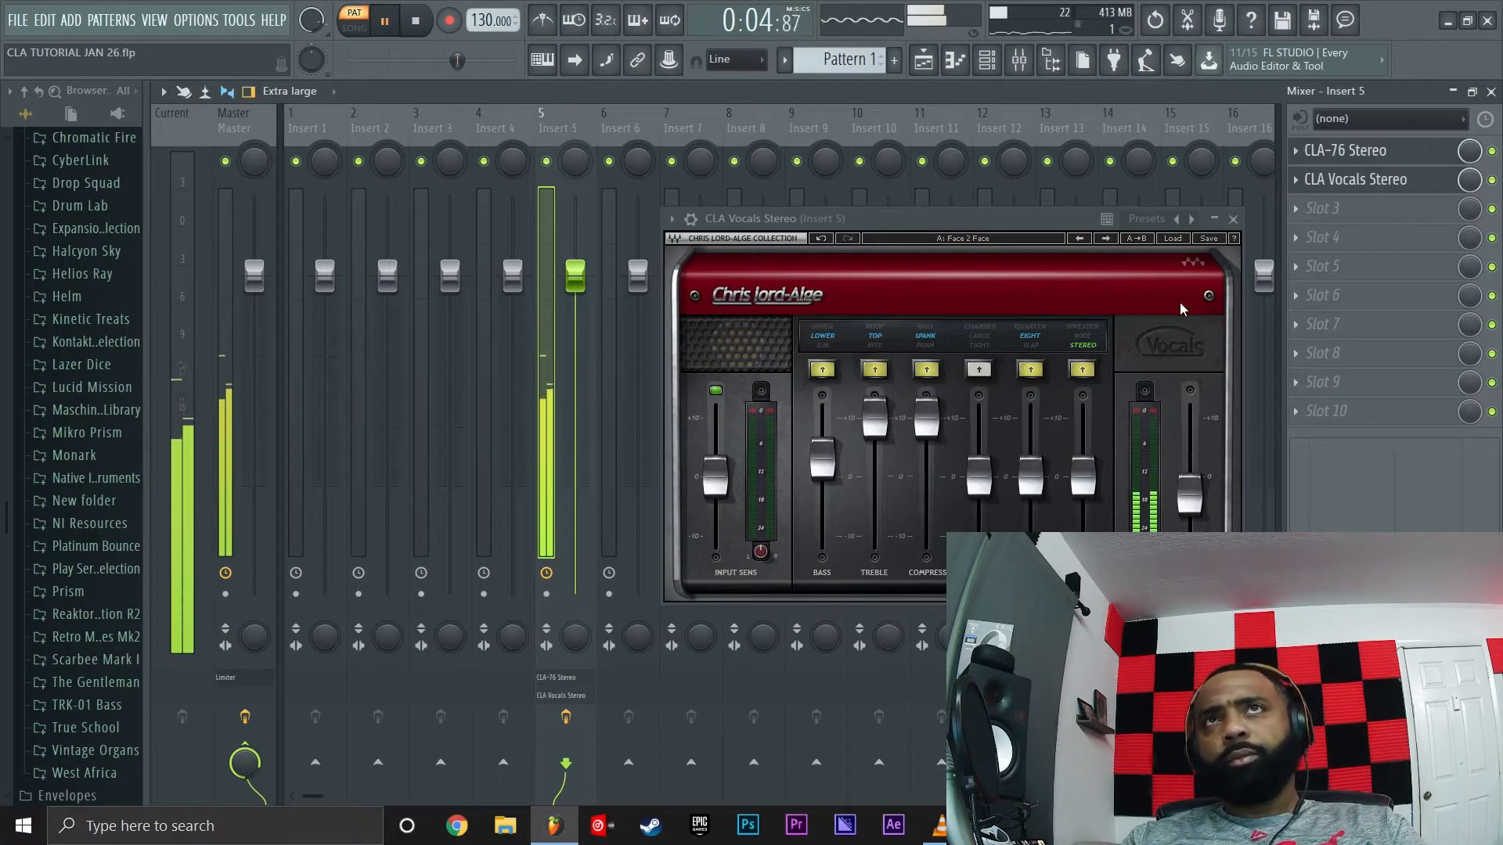
pyautogui.press('space')
pyautogui.click(1105, 238)
pyautogui.press('space')
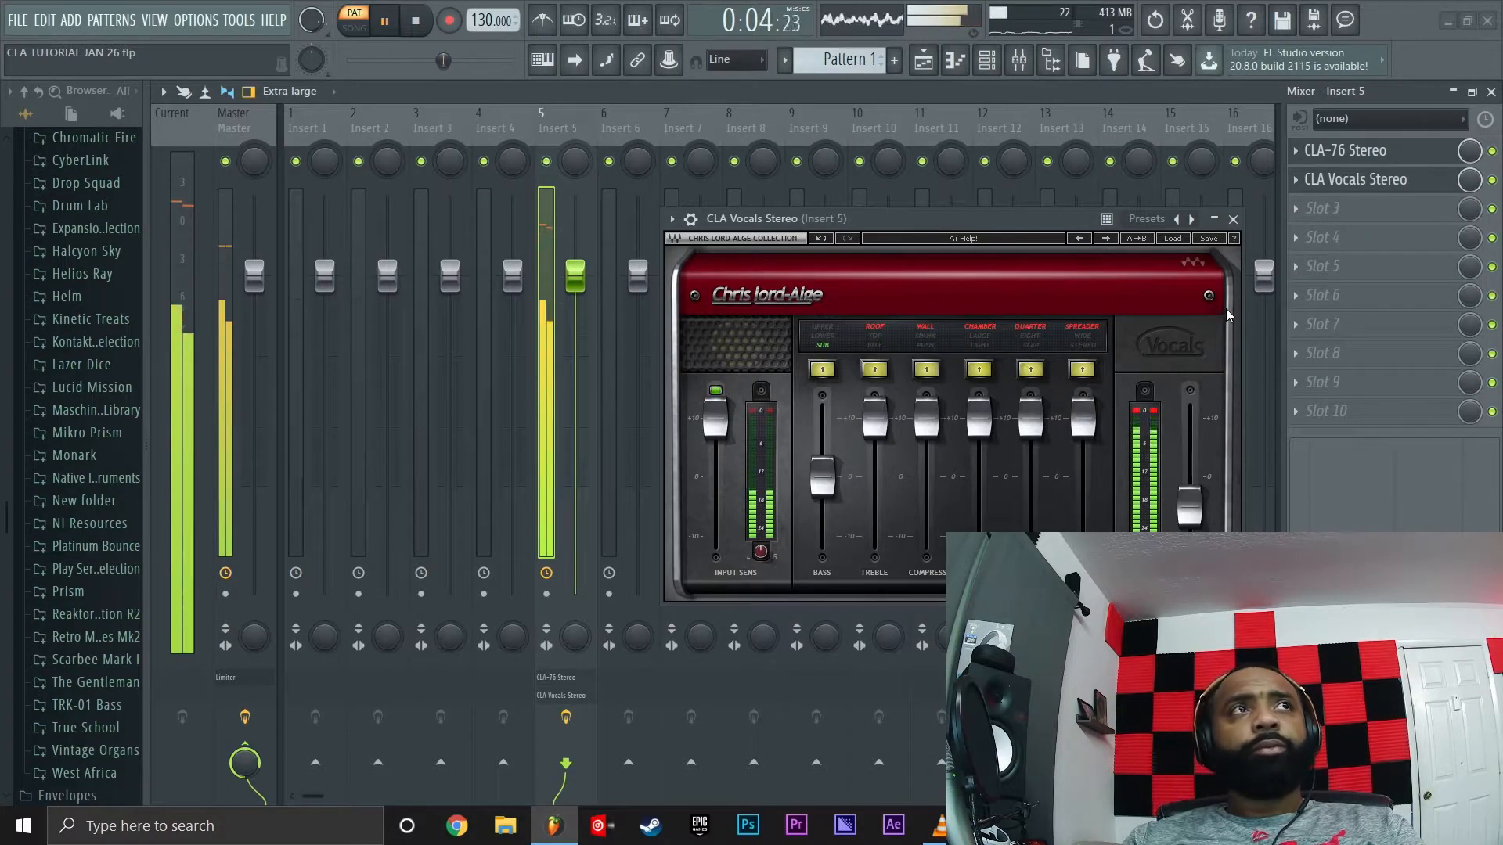
pyautogui.press('space')
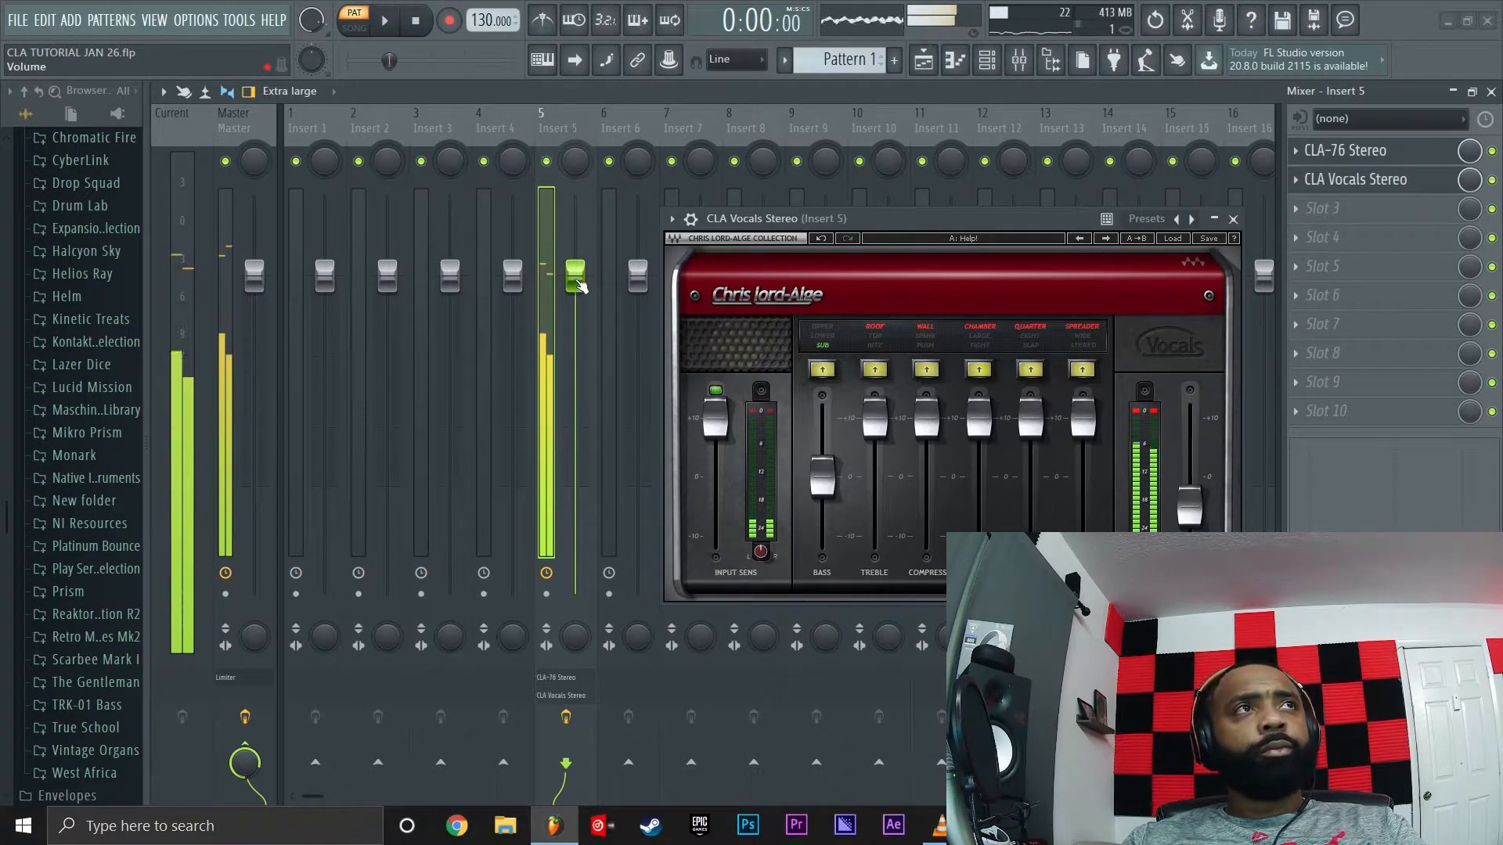
# Lower the Insert 5 fader and compare the vocal through the Help! preset with CLA Vocals bypassed and enabled
pyautogui.moveTo(589, 291); pyautogui.dragTo(581, 382)
pyautogui.press('space')
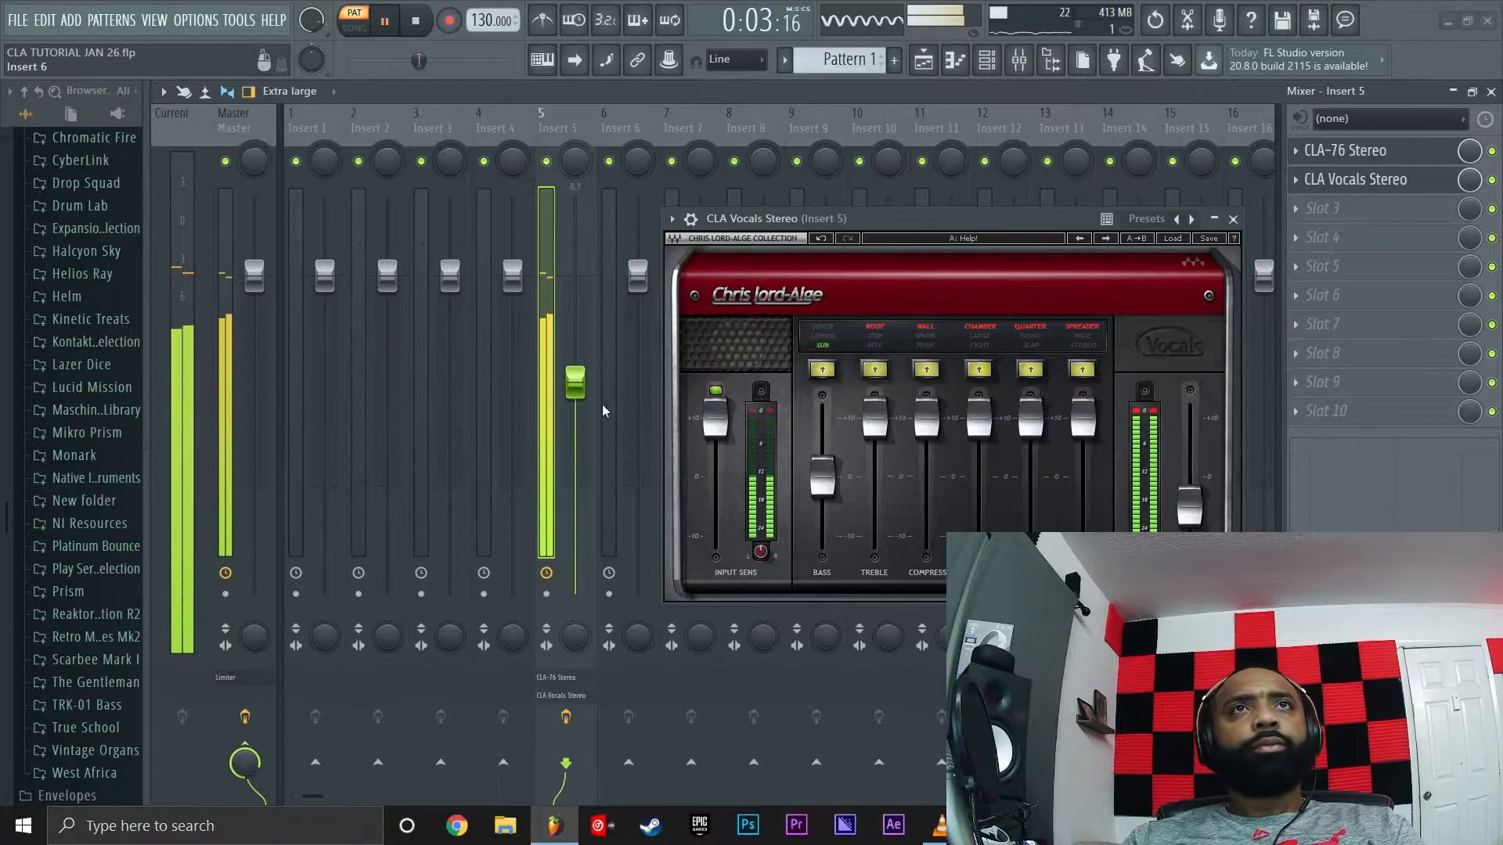
pyautogui.press('space')
pyautogui.press('space')
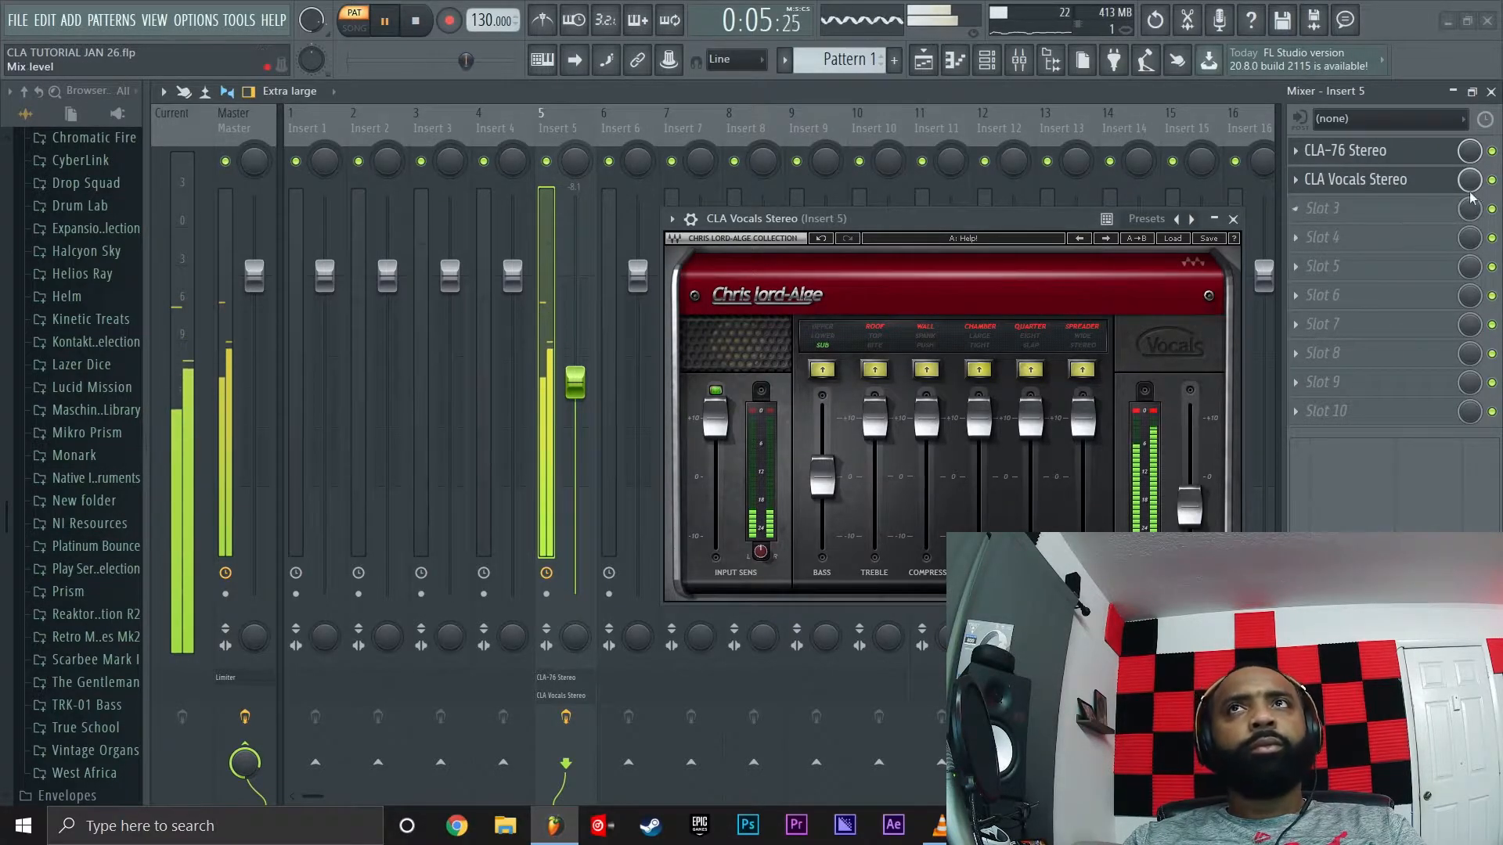
pyautogui.click(1492, 181)
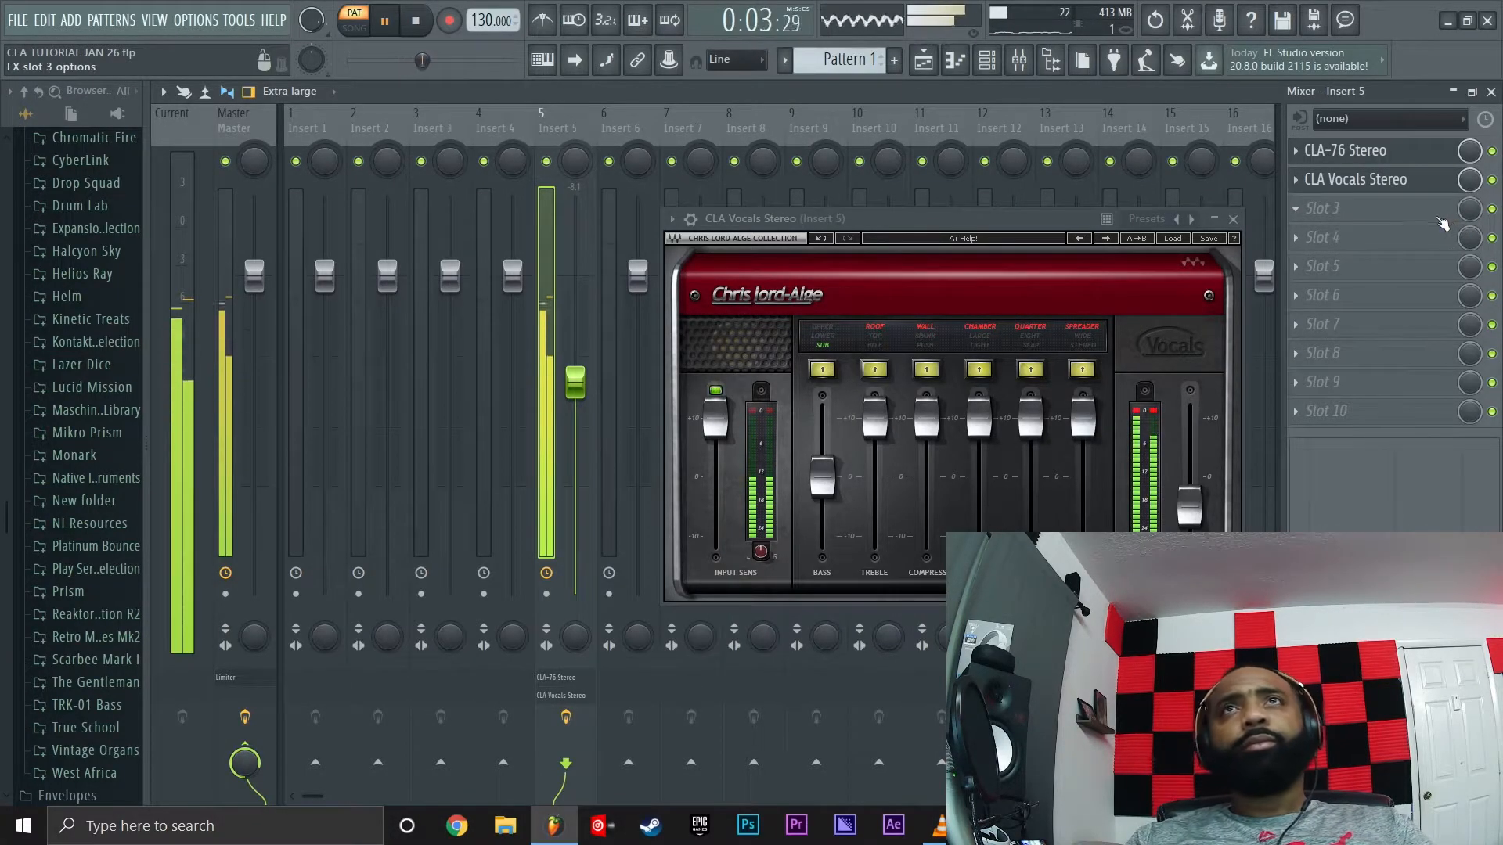
pyautogui.press('space')
# Load the Help-Less! preset and audition the vocal with CLA Vocals bypassed and enabled
pyautogui.click(1080, 239)
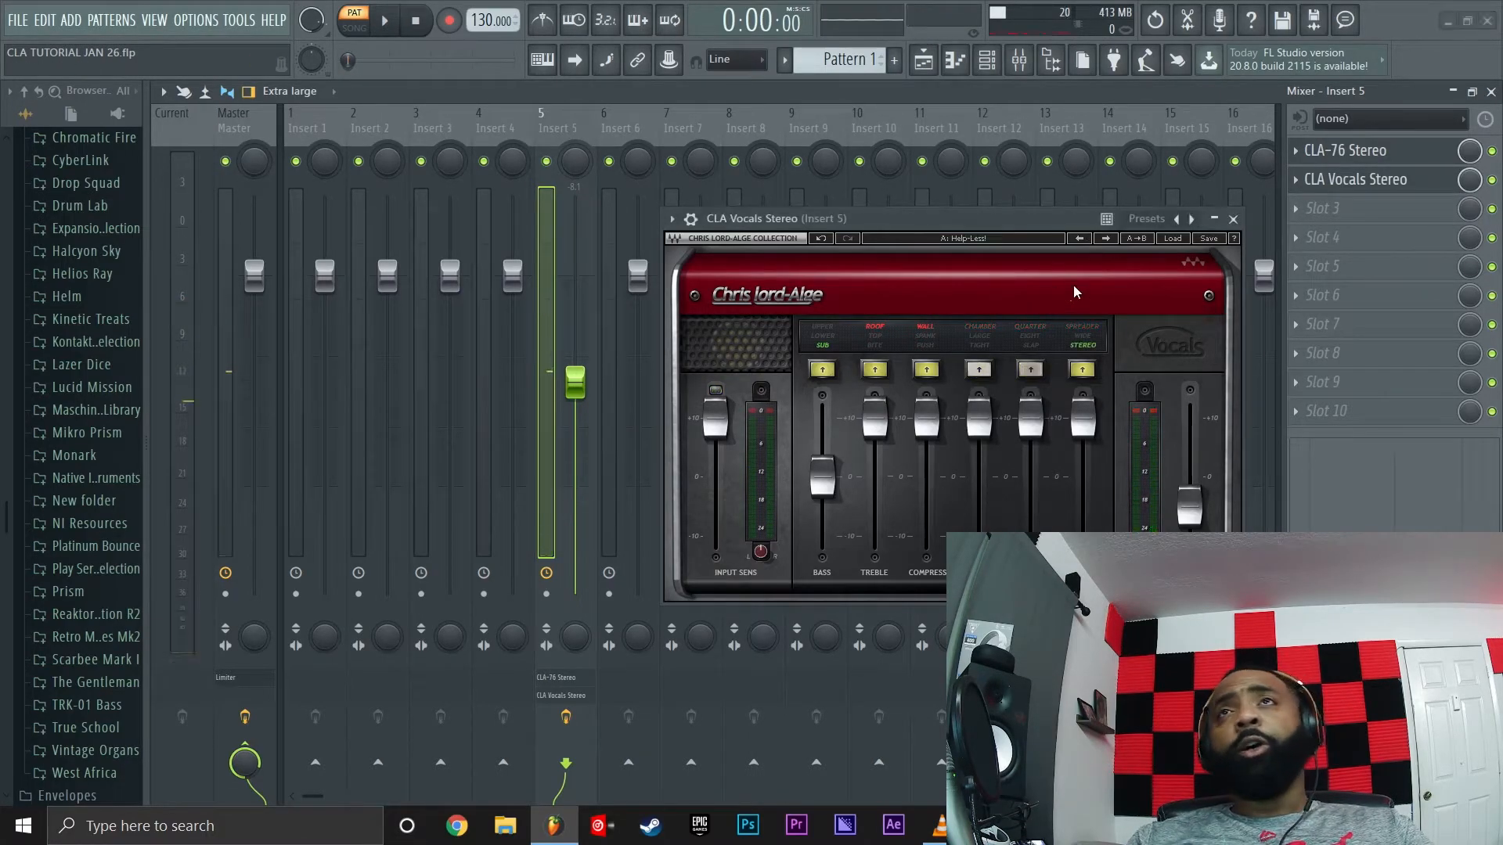
pyautogui.press('space')
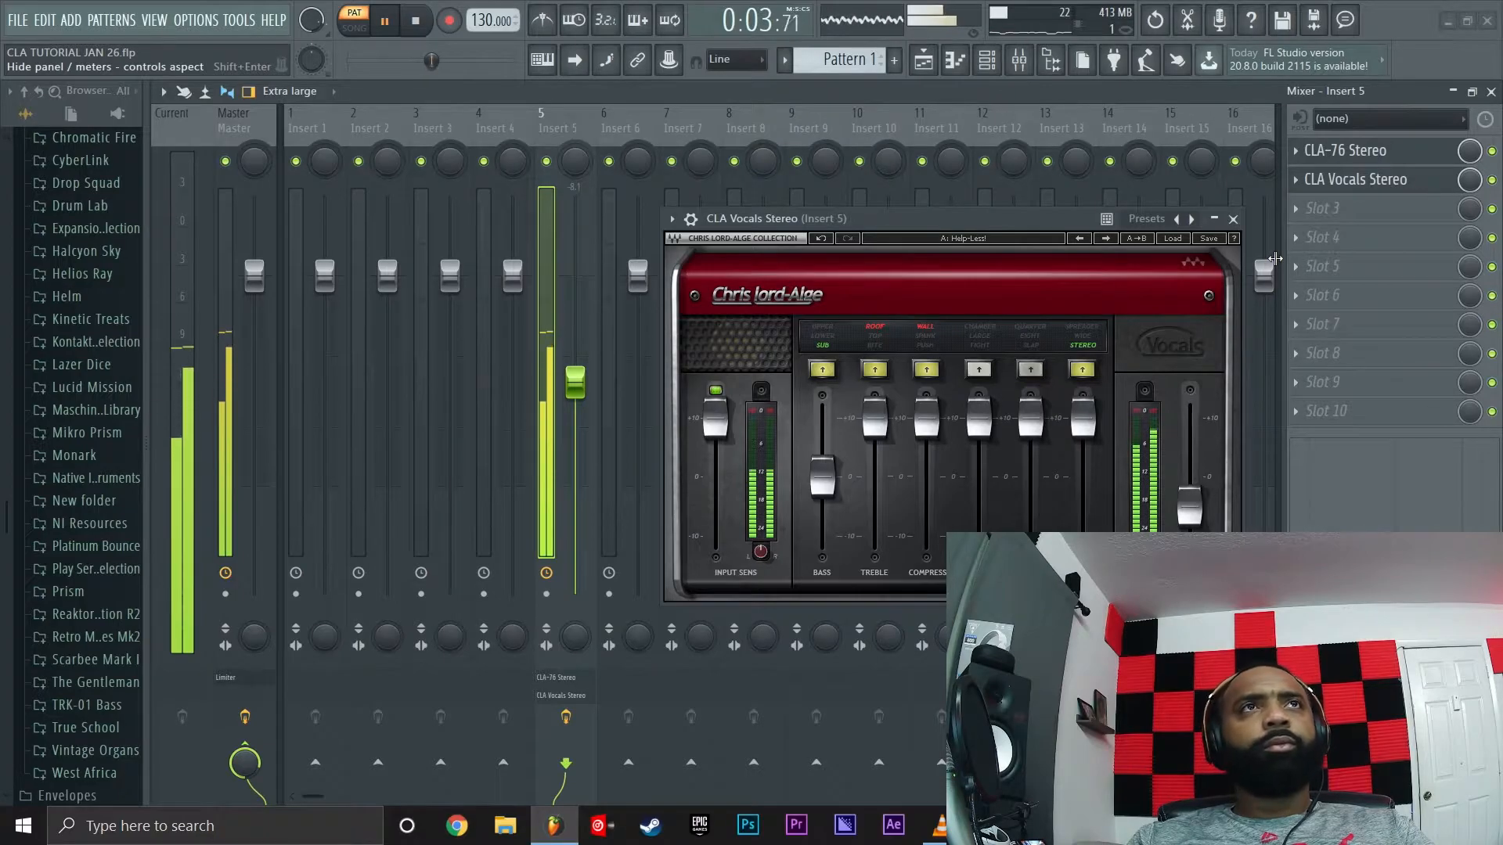
pyautogui.click(1492, 181)
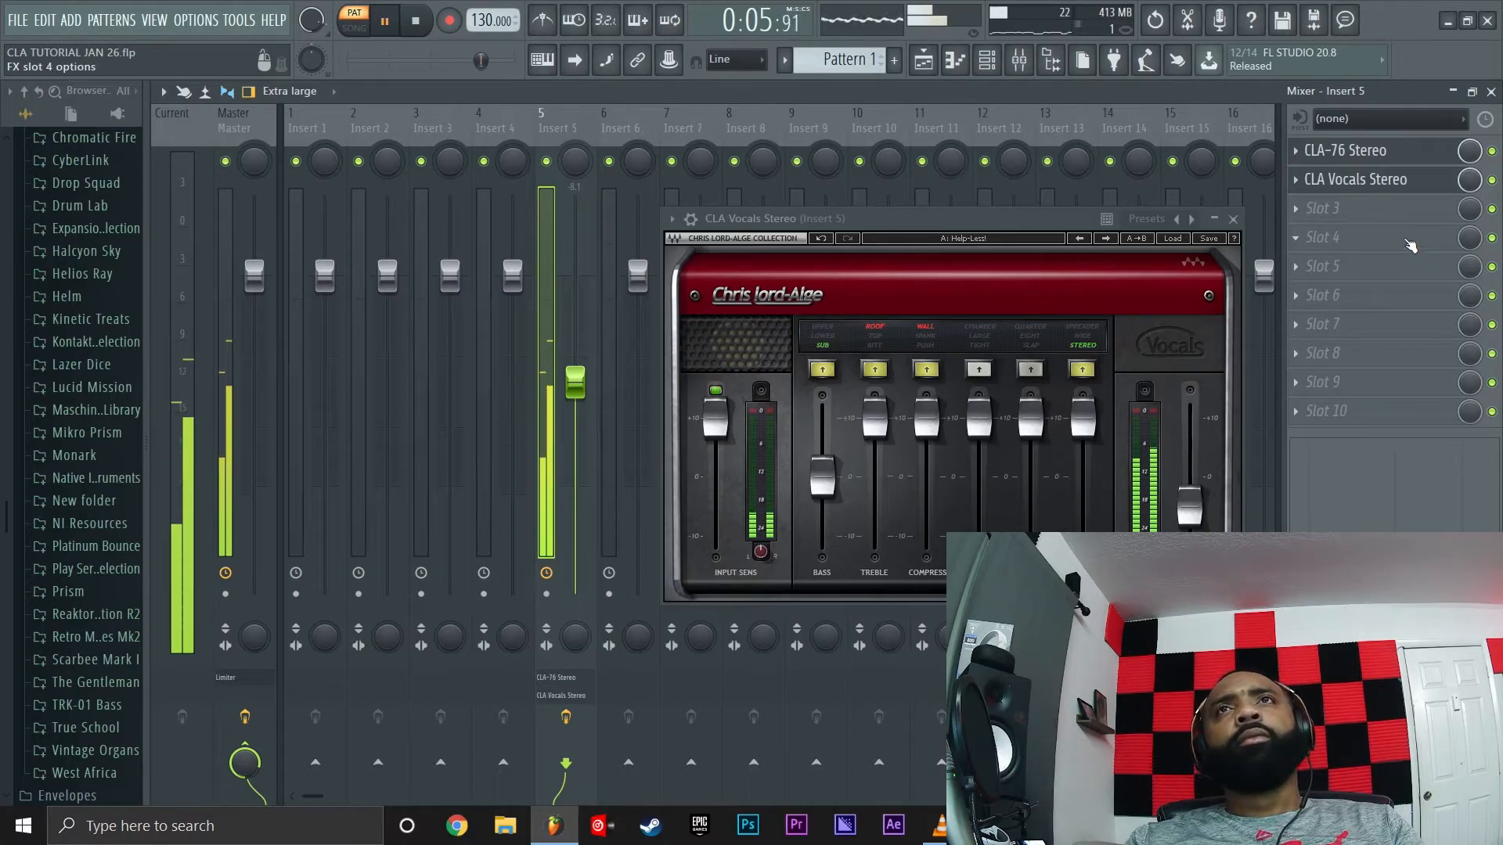
pyautogui.press('space')
# Load the Instant Karma preset and audition the vocal with CLA Vocals bypassed and enabled
pyautogui.click(1101, 239)
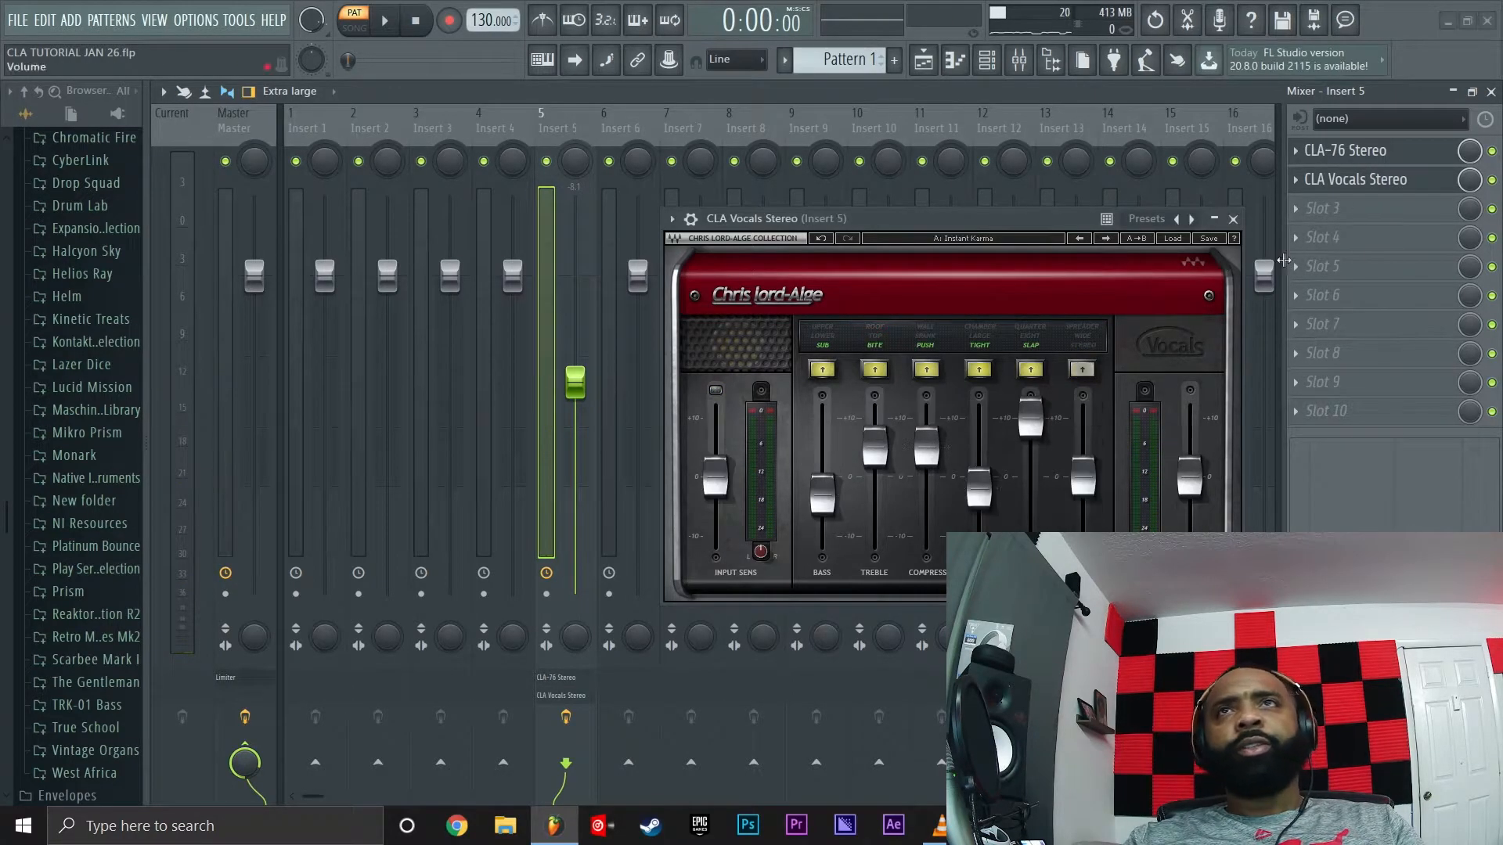
pyautogui.press('space')
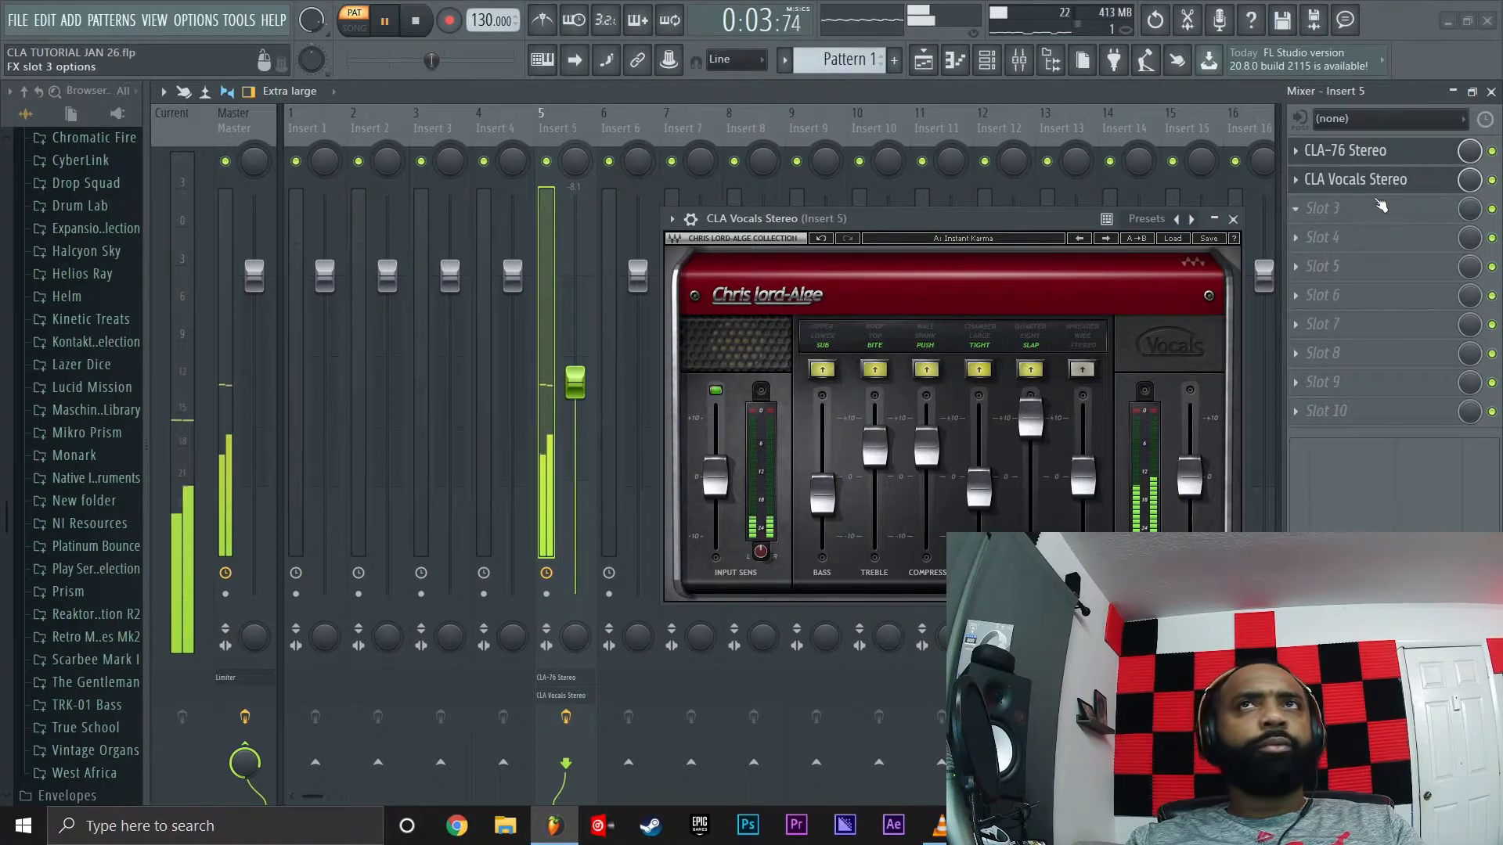
pyautogui.click(1493, 179)
pyautogui.press('space')
pyautogui.press('space')
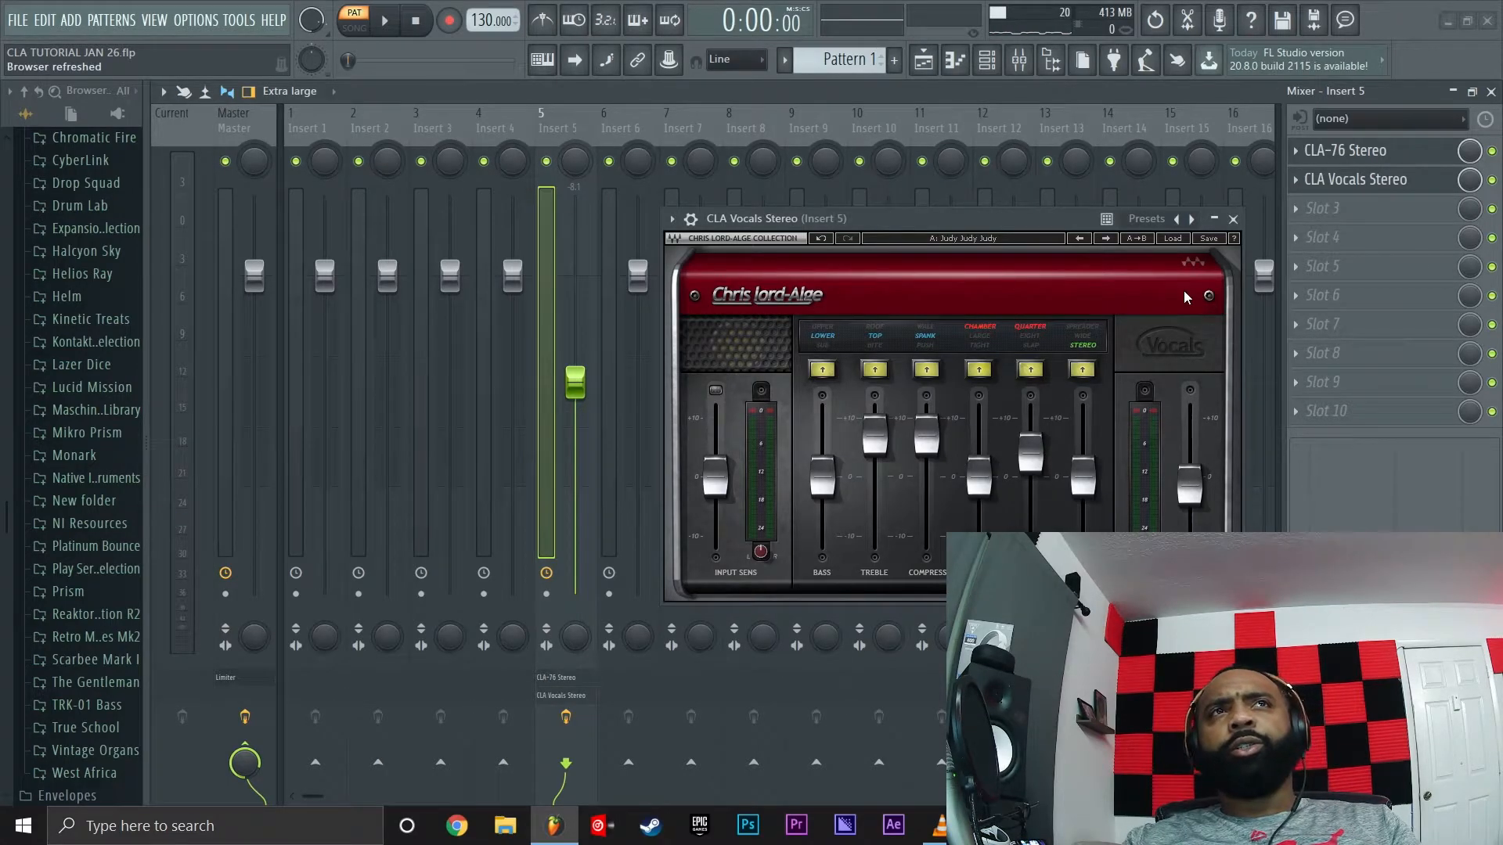
# Play the vocal with the Judy Judy Judy preset, compare it with CLA Vocals bypassed, and re-enable the plugin
pyautogui.press('space')
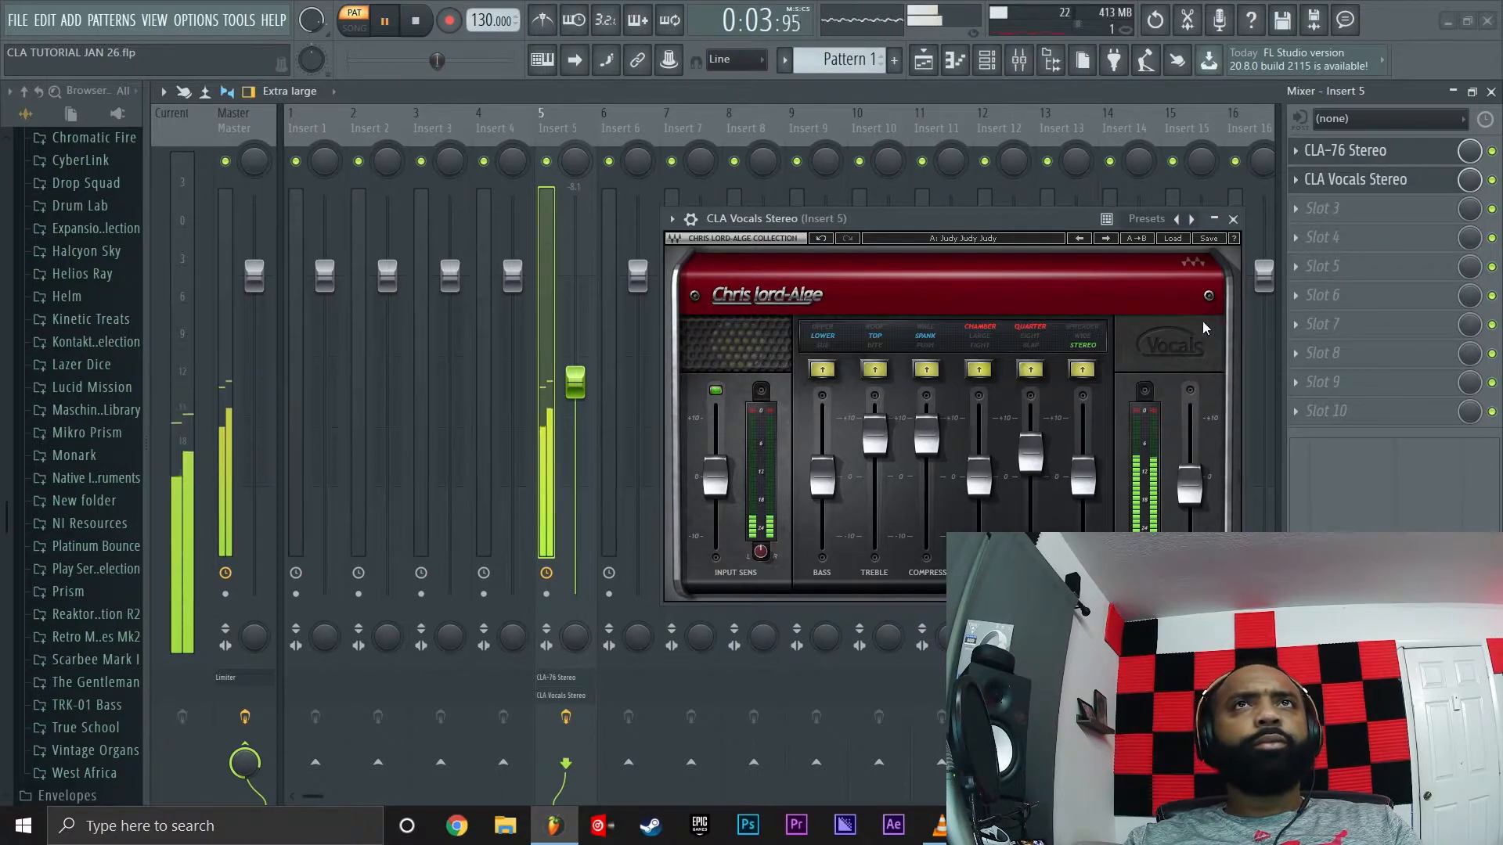
pyautogui.click(1492, 180)
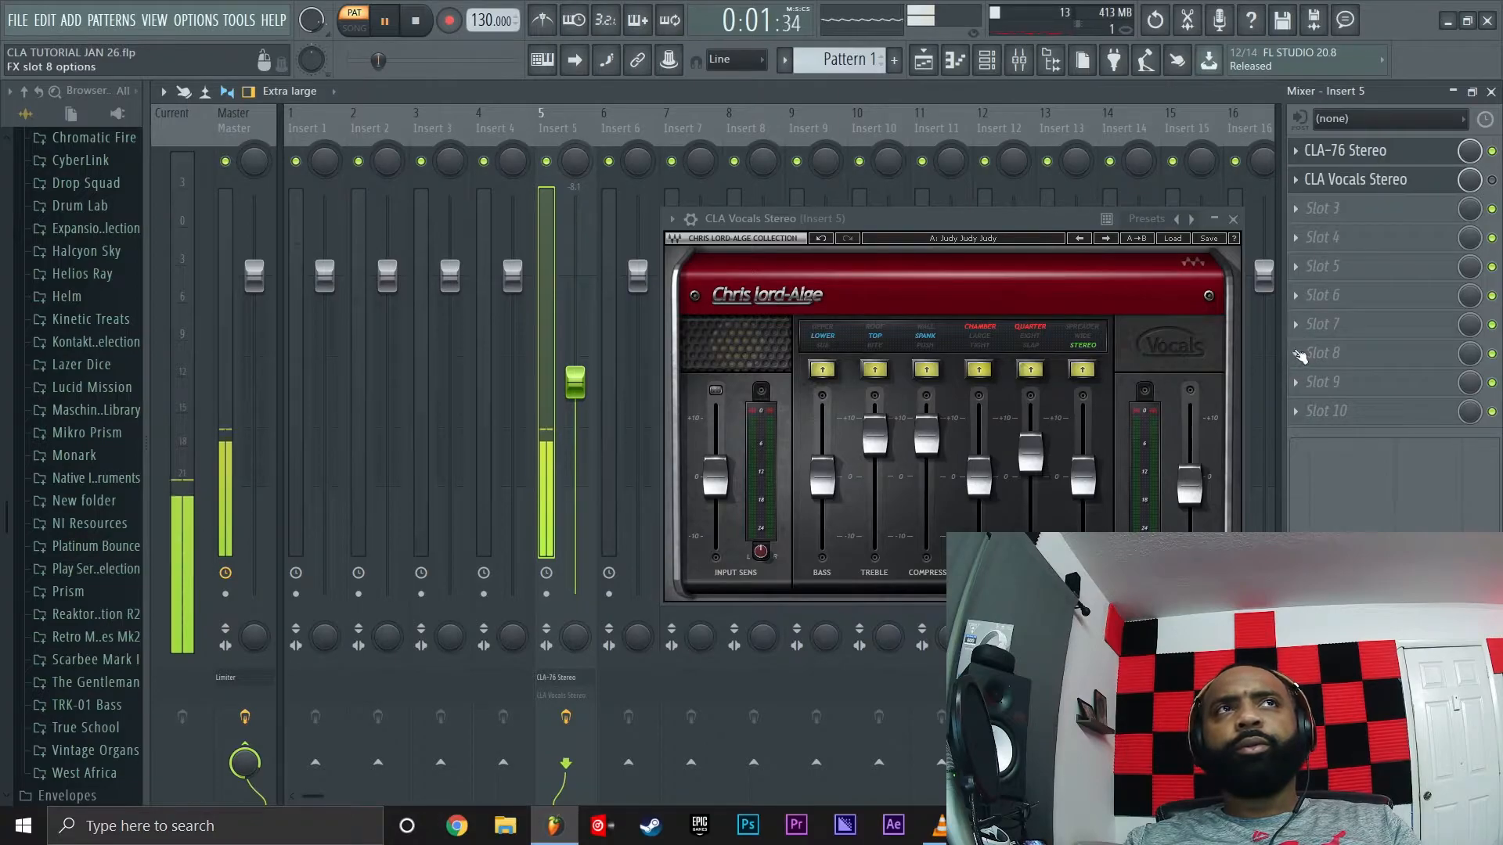
pyautogui.press('space')
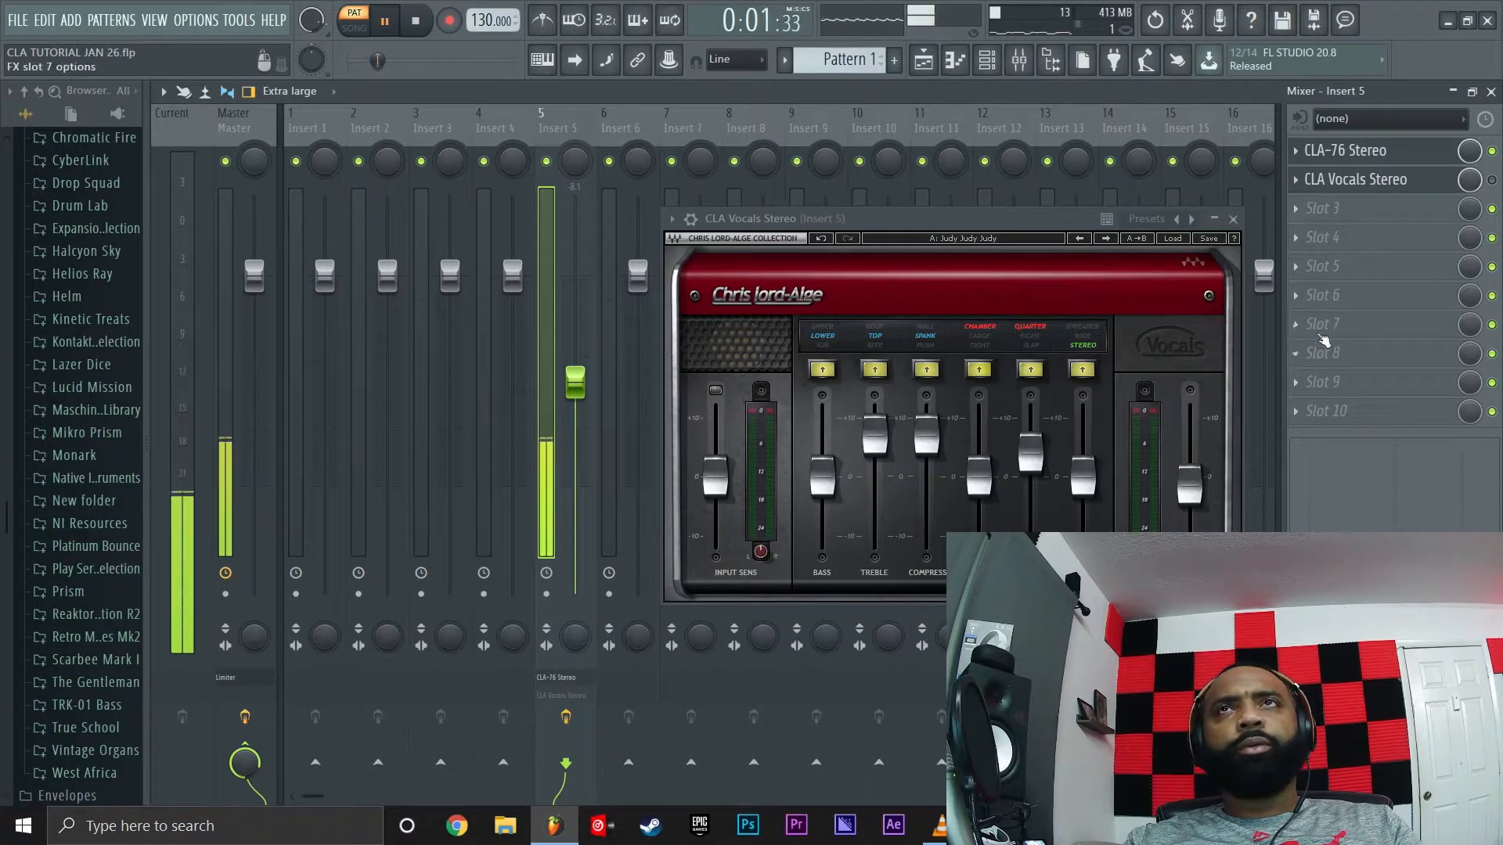
pyautogui.click(1492, 180)
# Load the Live Room preset and play the vocal from the start twice
pyautogui.click(1105, 238)
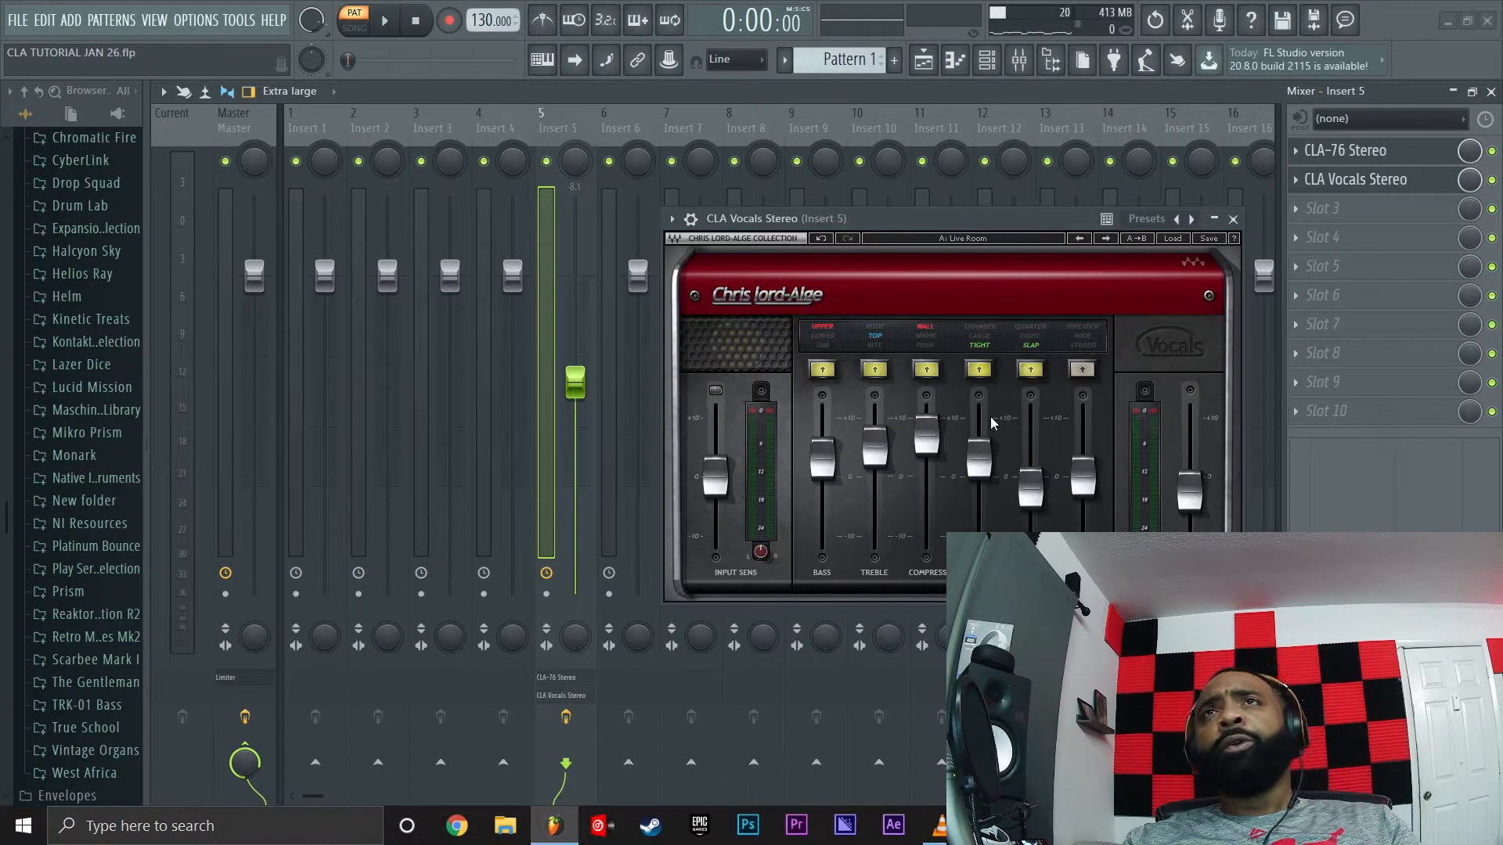
pyautogui.press('space')
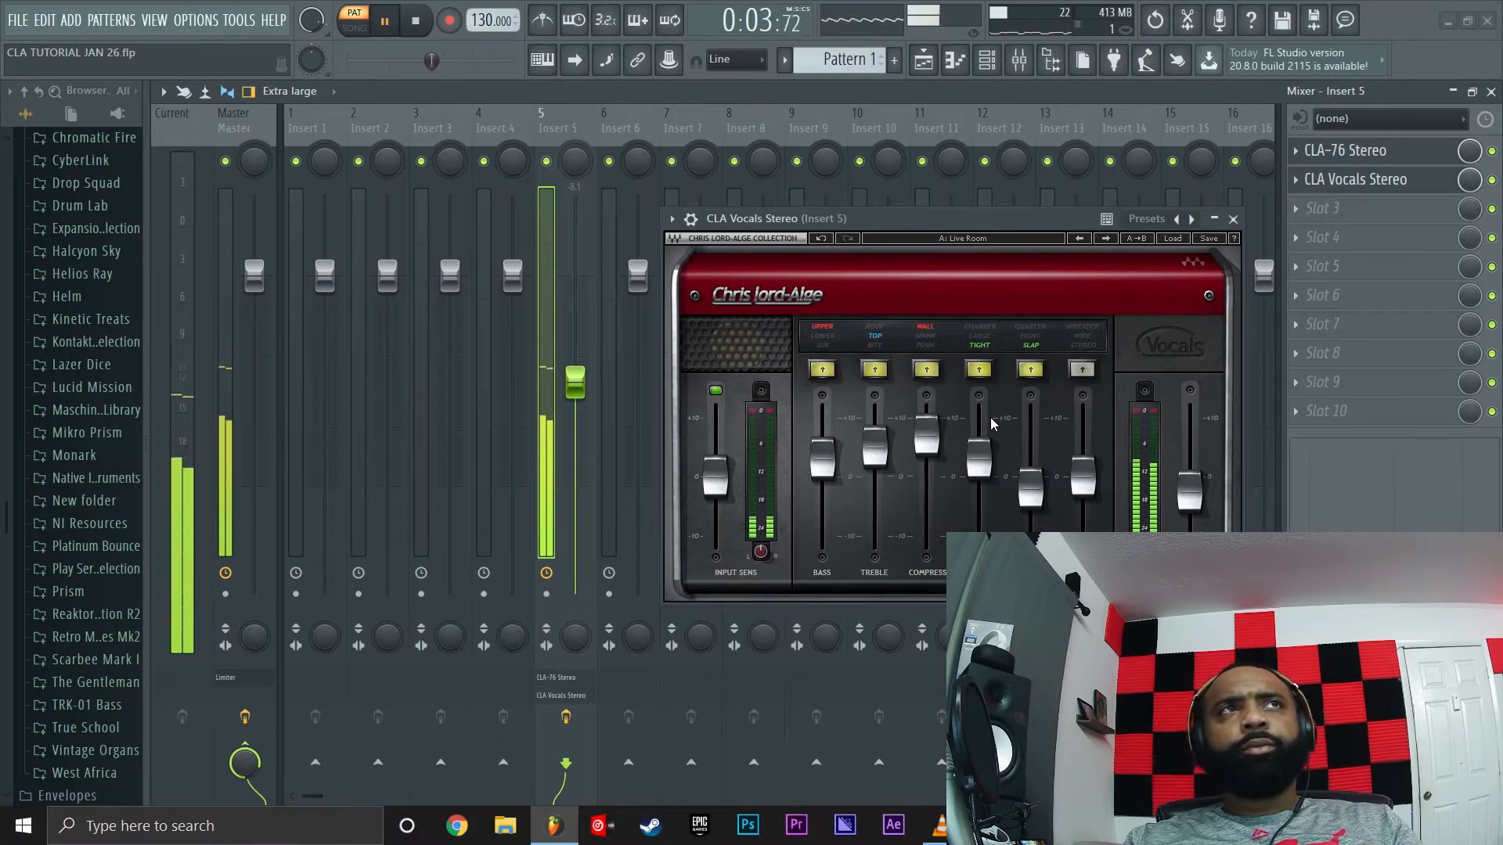
pyautogui.press('space')
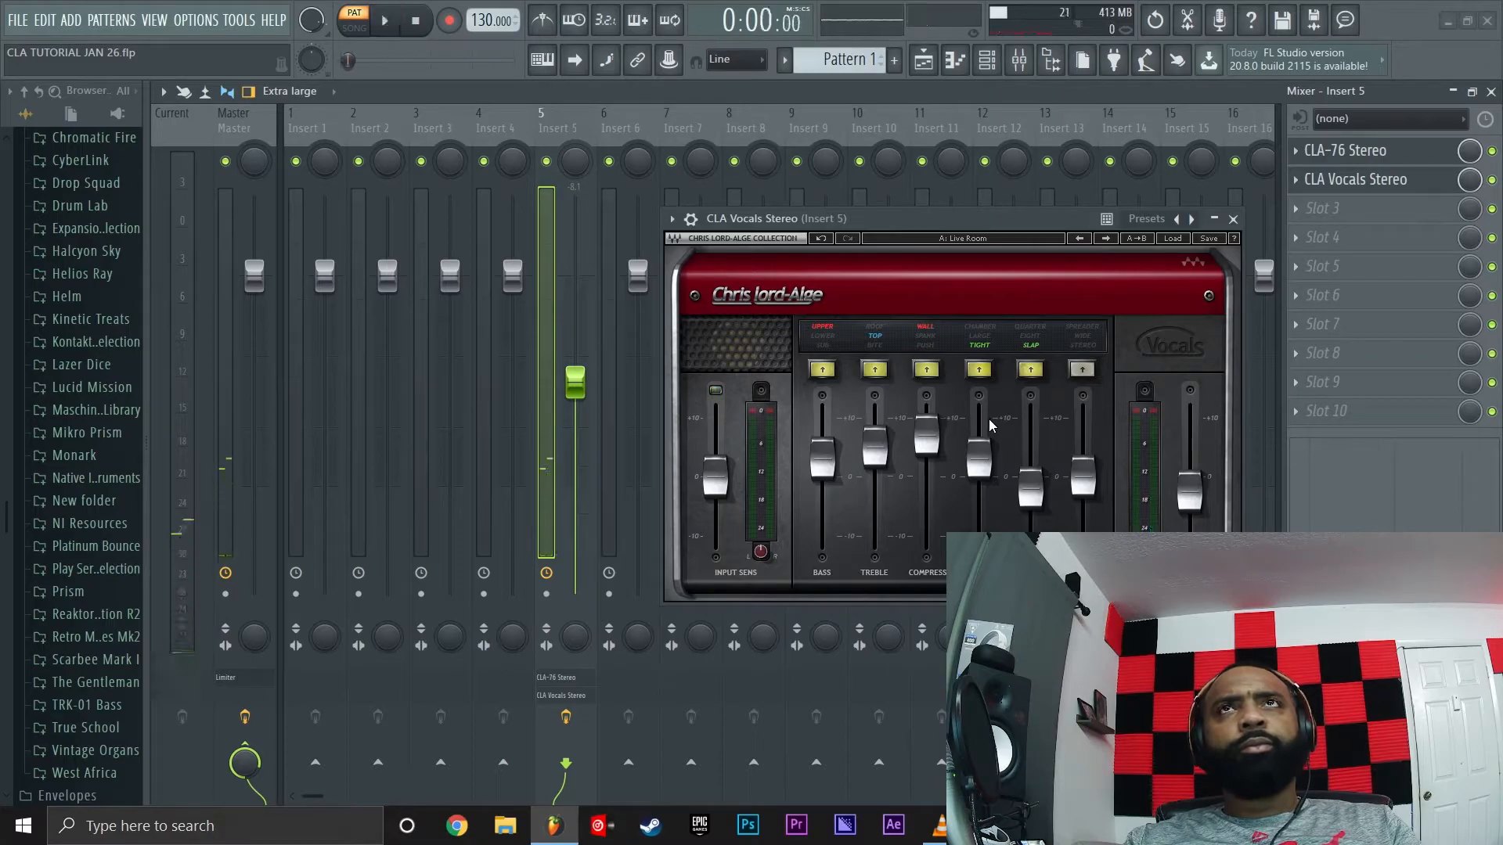
pyautogui.press('space')
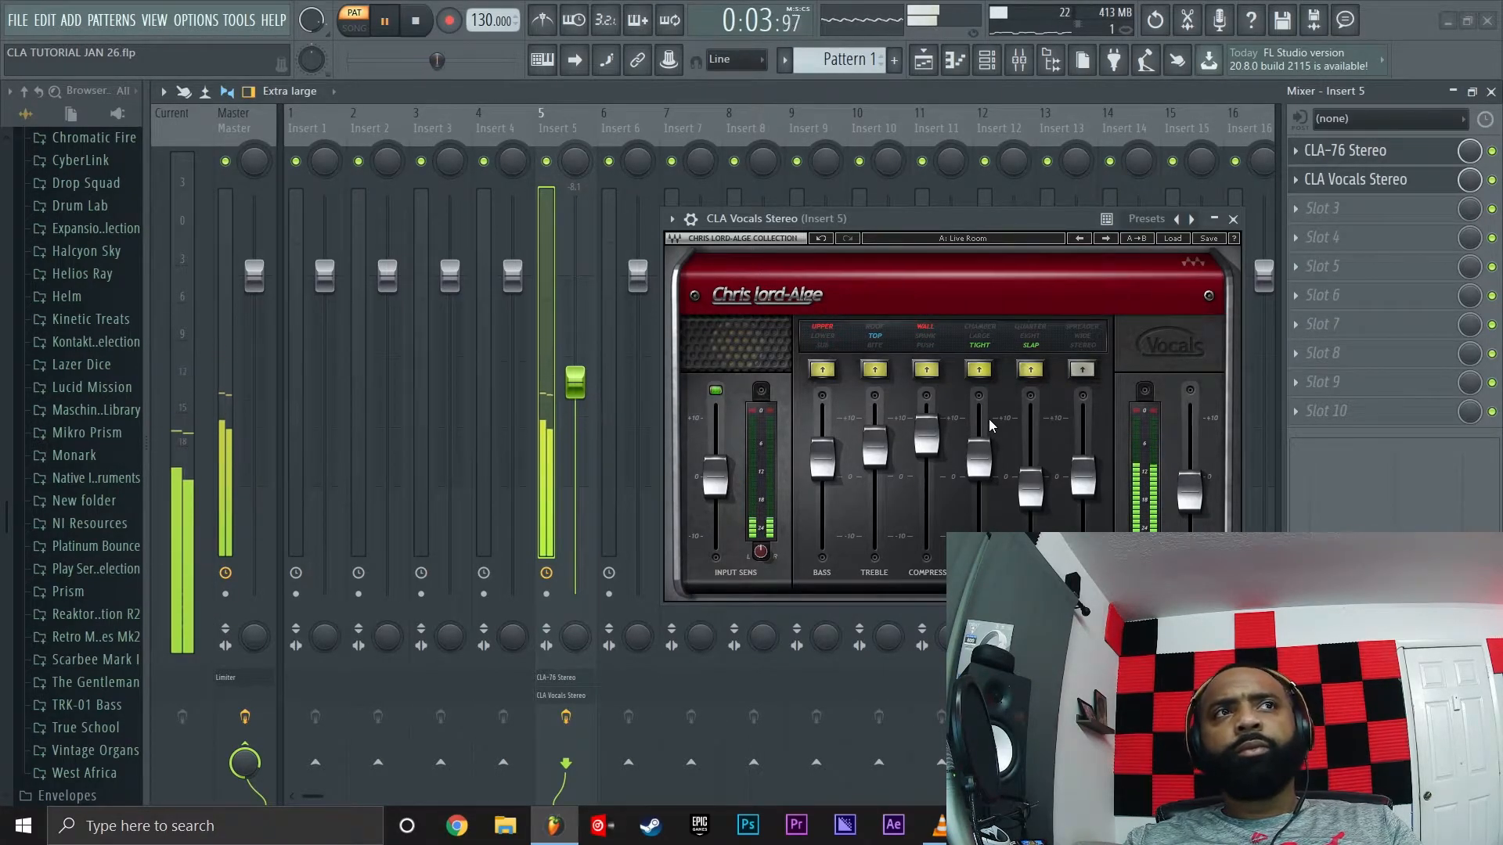
pyautogui.press('space')
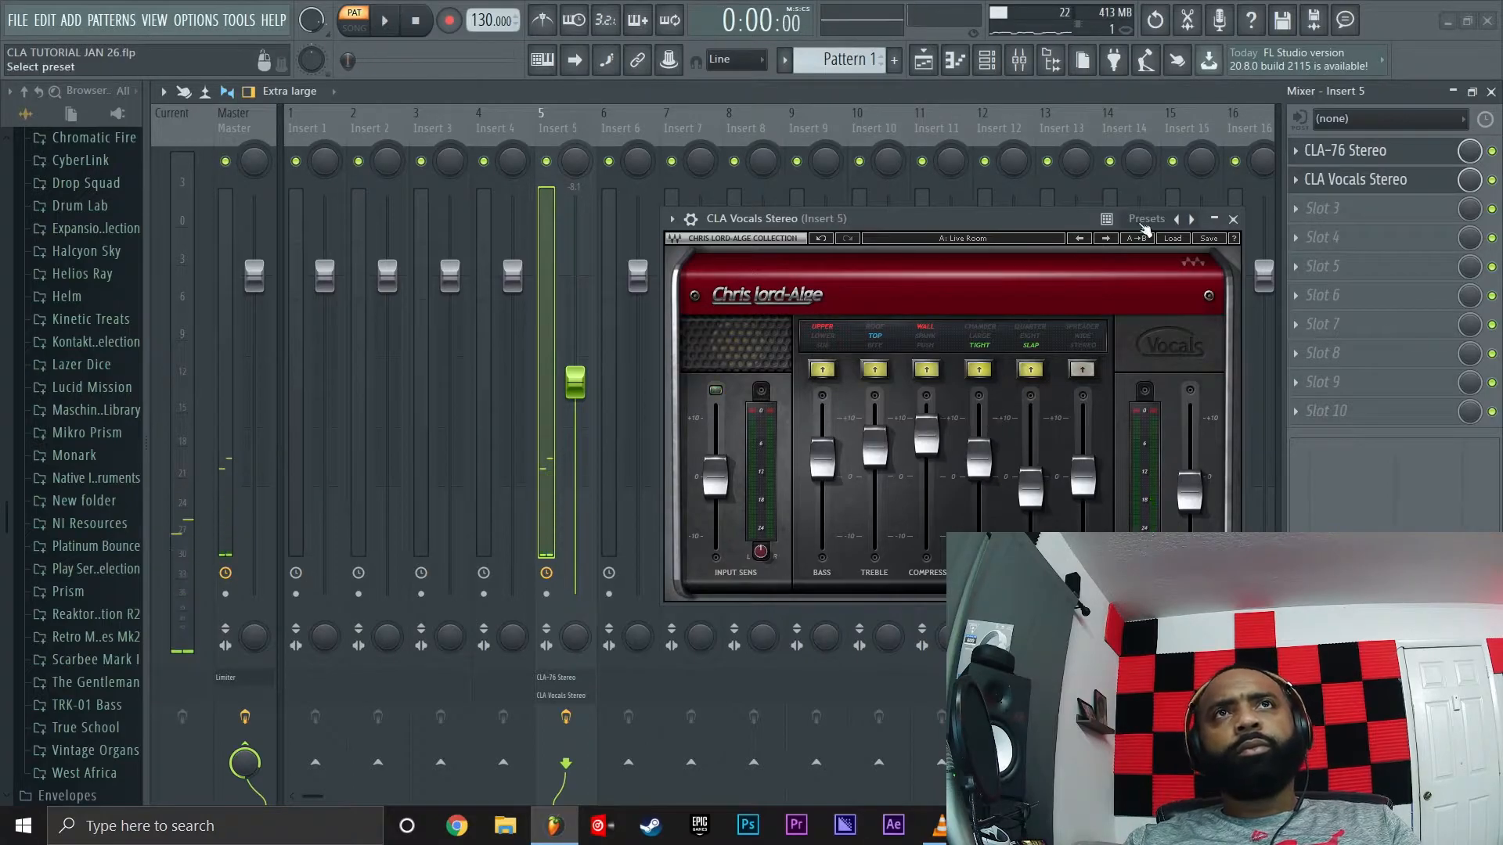
# Load the Moody preset and play the vocal, switching to the Play by Play preset during playback
pyautogui.click(1105, 238)
pyautogui.press('space')
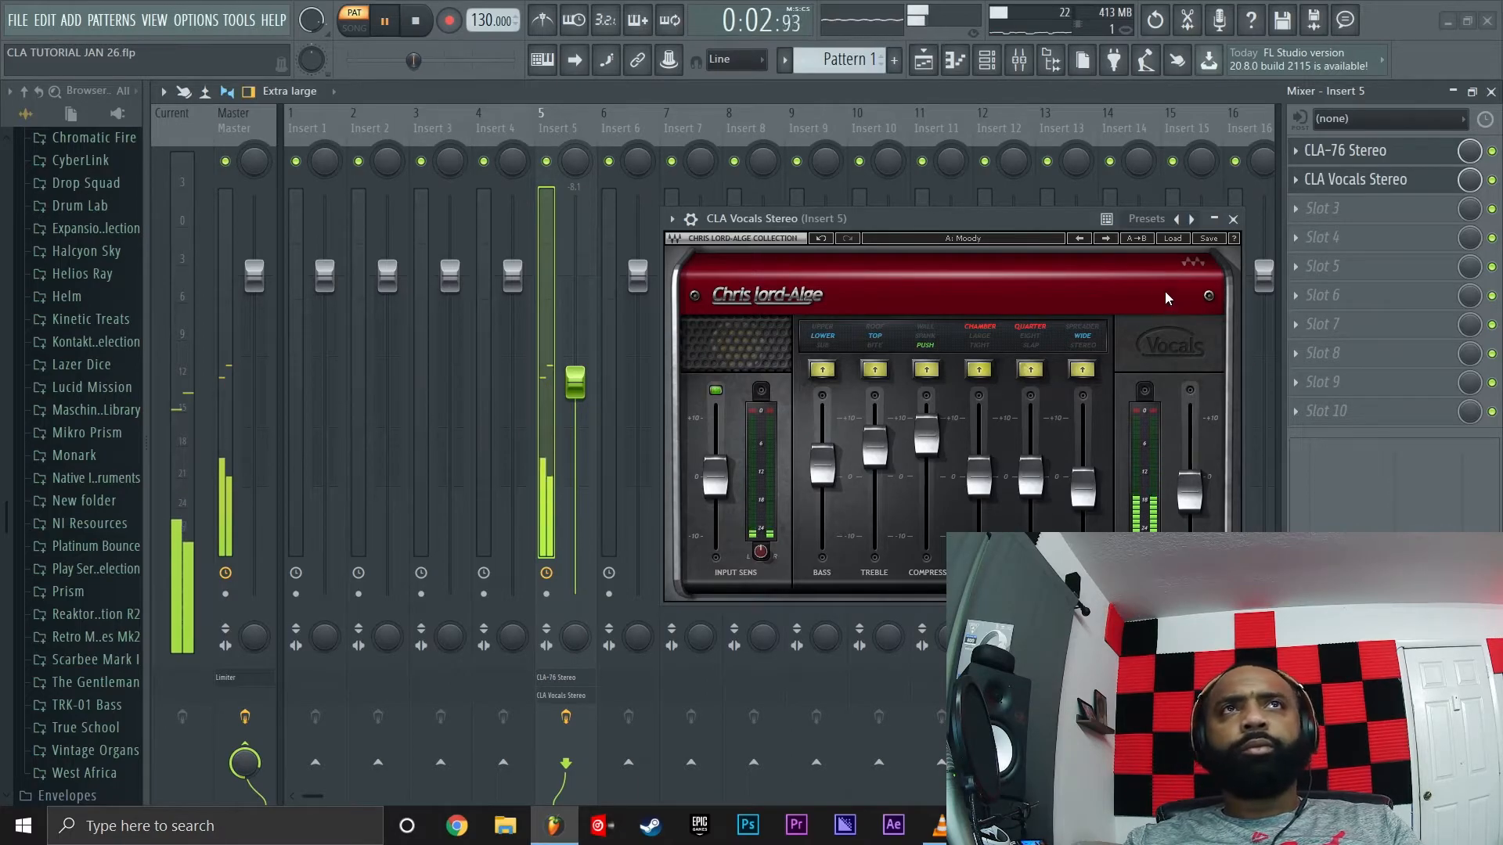
pyautogui.click(1106, 238)
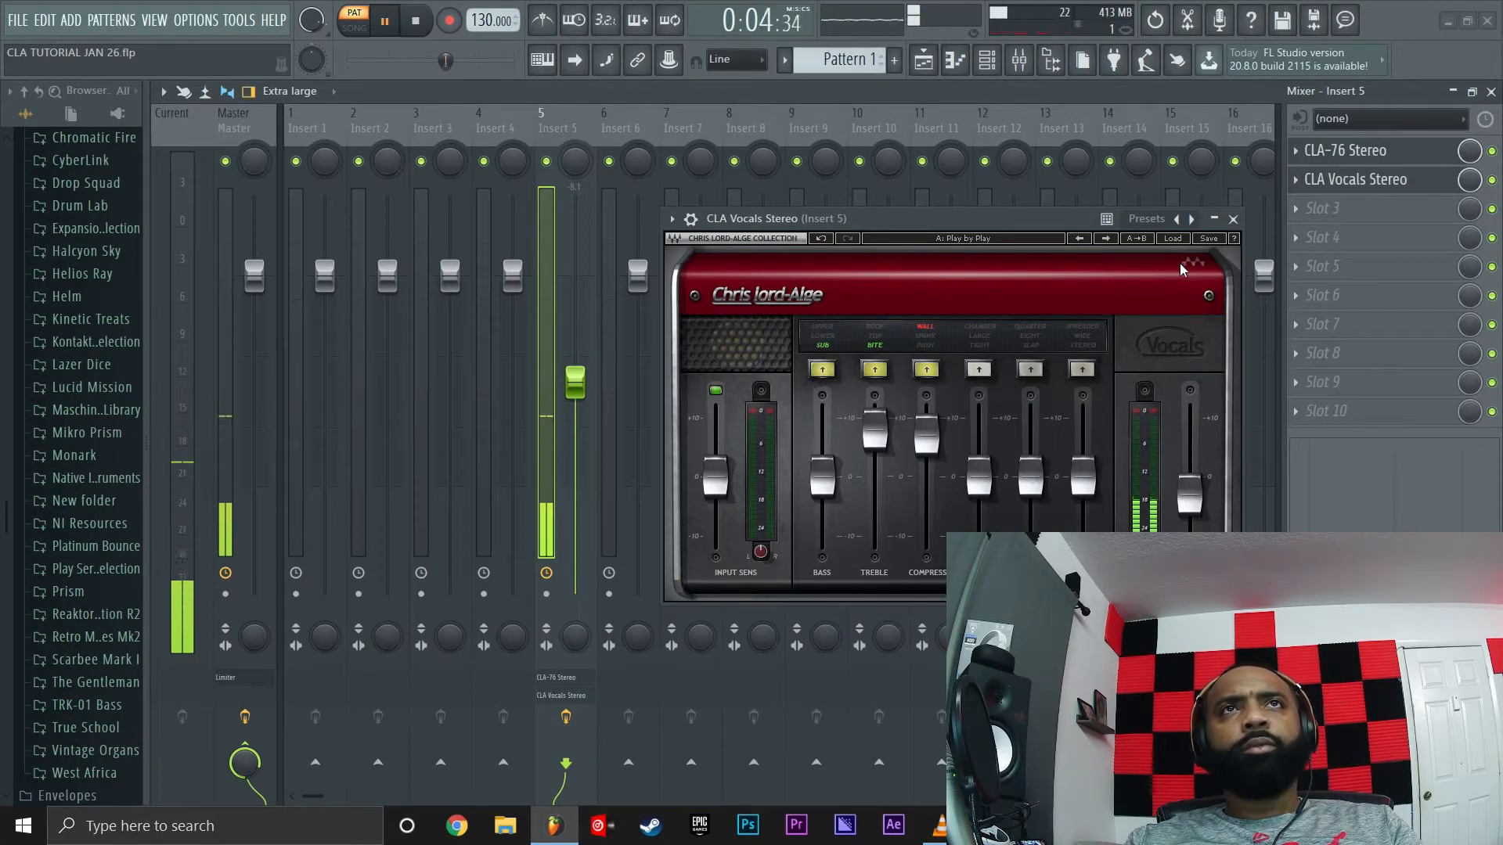
# Load the Rapture preset during playback and restart the vocal to audition it from the beginning
pyautogui.click(1105, 238)
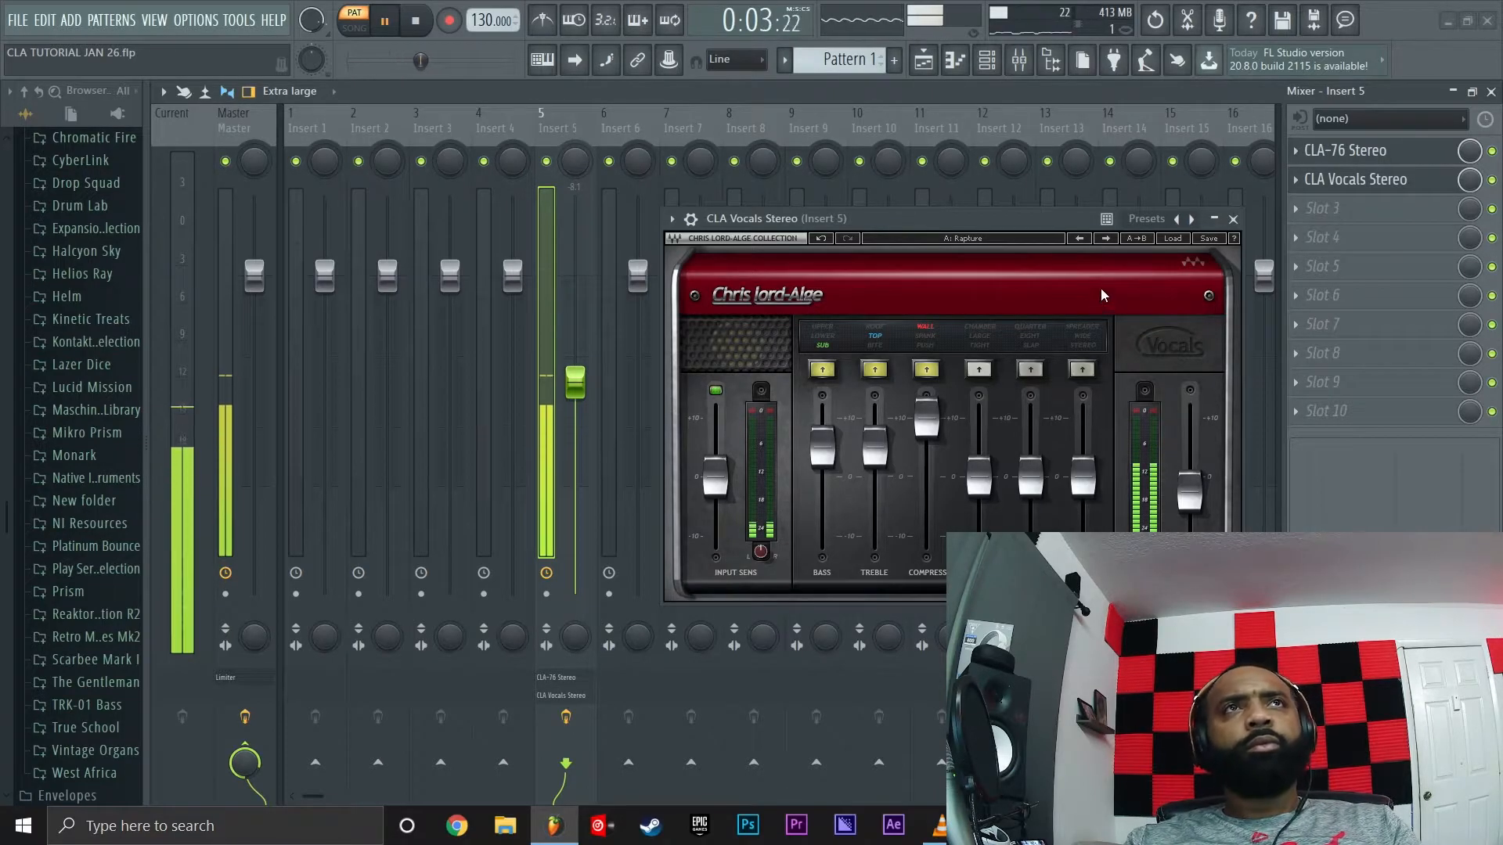
pyautogui.press('space')
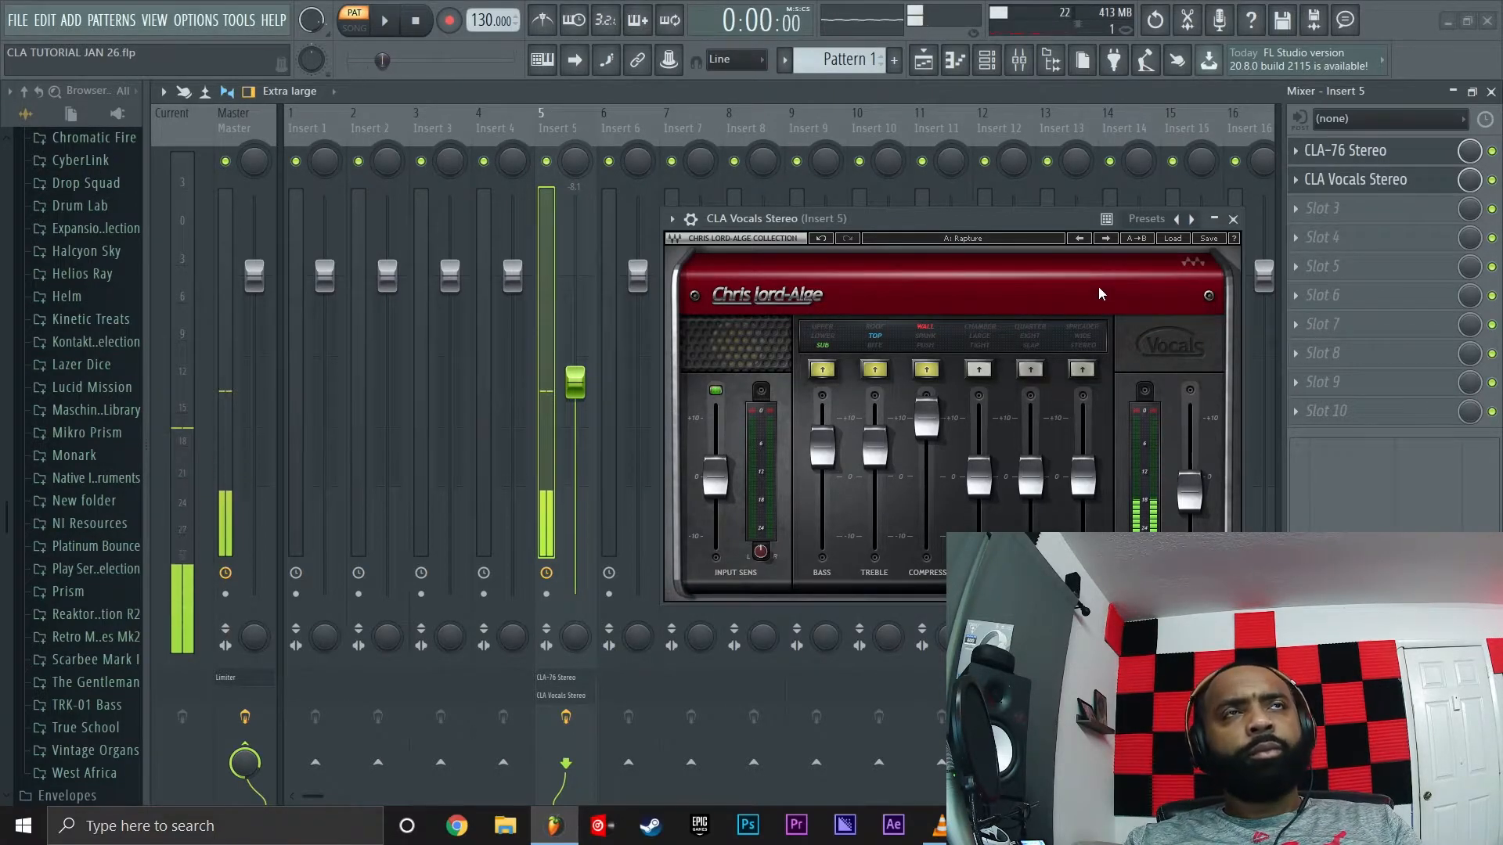
pyautogui.press('space')
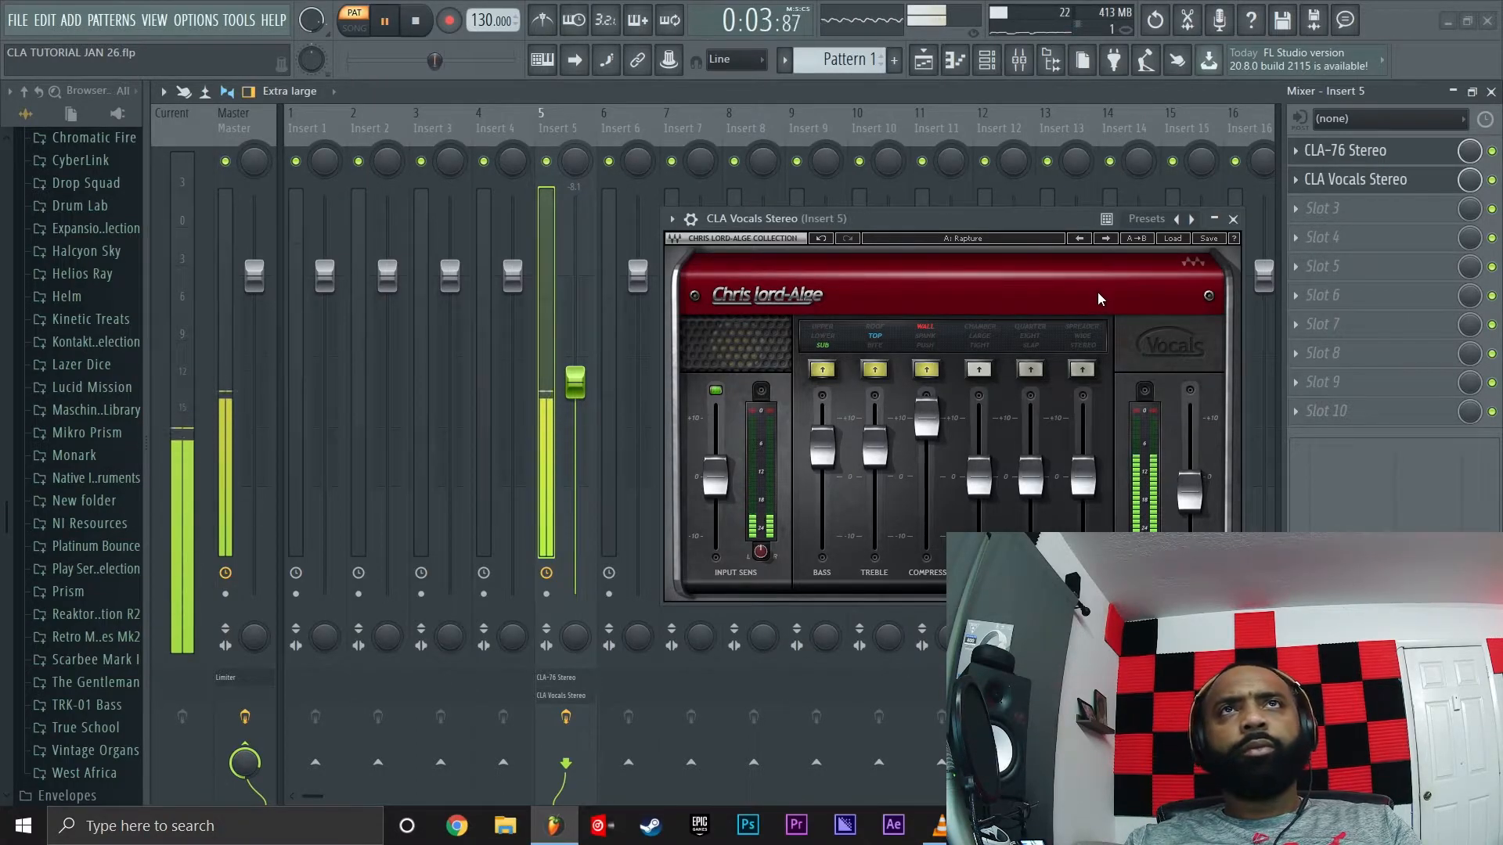
# Audition the Rock Female preset and its Rock Female Dry version during playback, then stop
pyautogui.click(1105, 238)
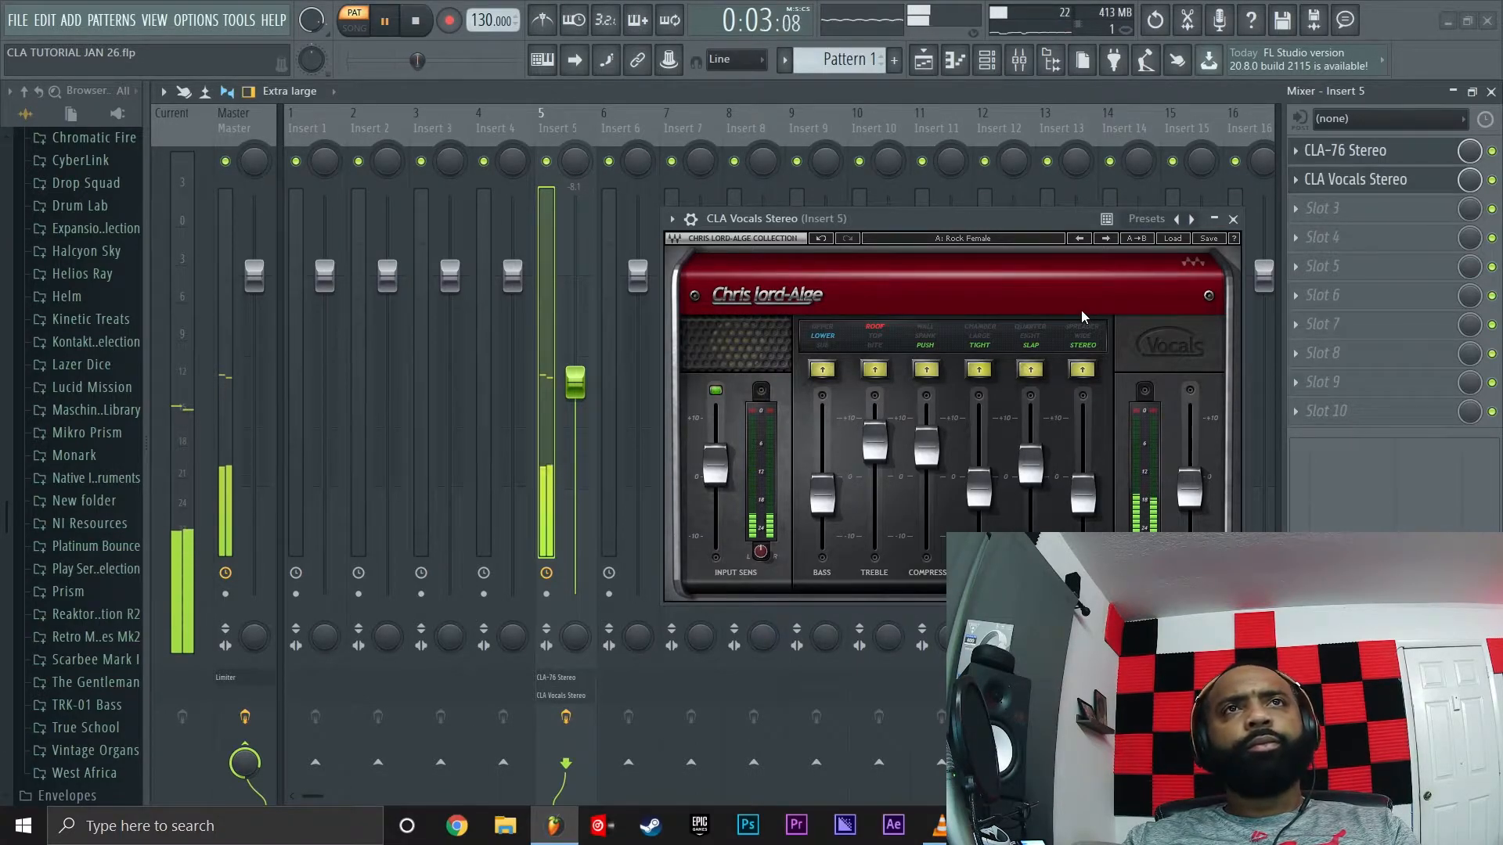
pyautogui.click(1105, 238)
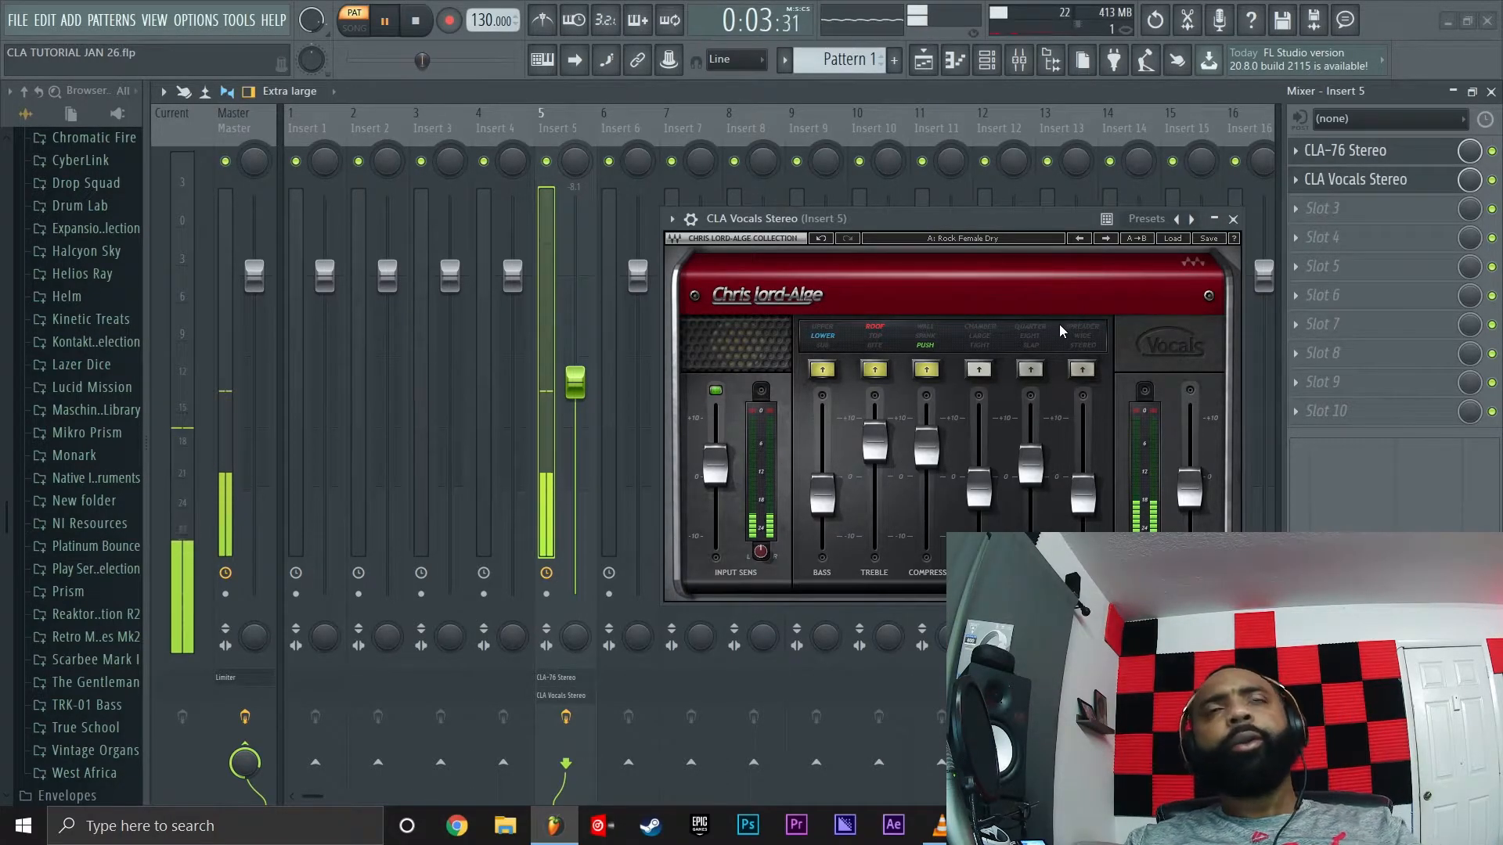
pyautogui.press('space')
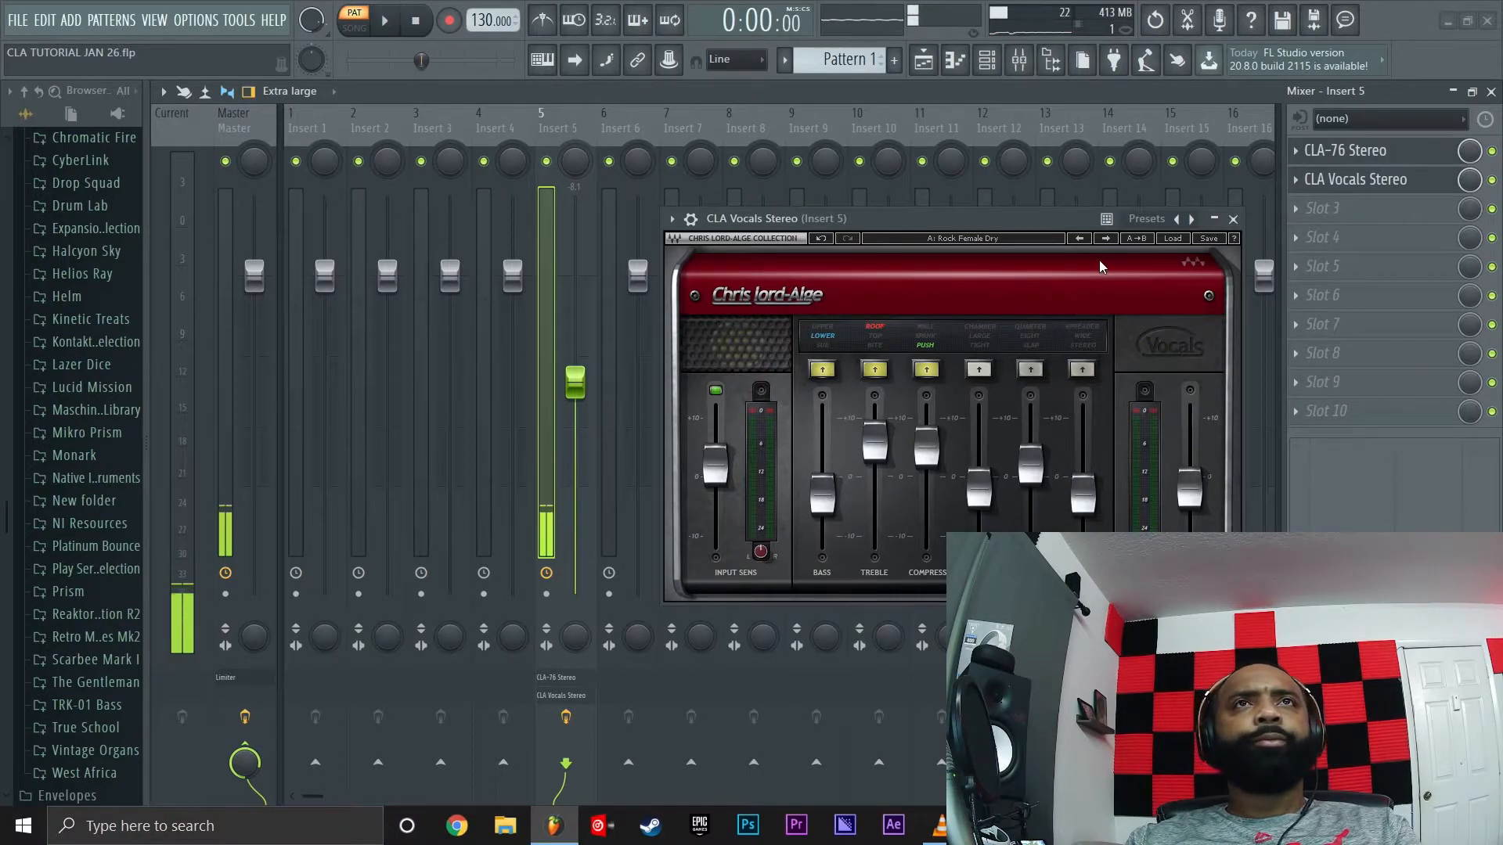
# Load the Rock Man preset and play the vocal, then switch to Rock Man Dry and replay it
pyautogui.click(1105, 238)
pyautogui.press('space')
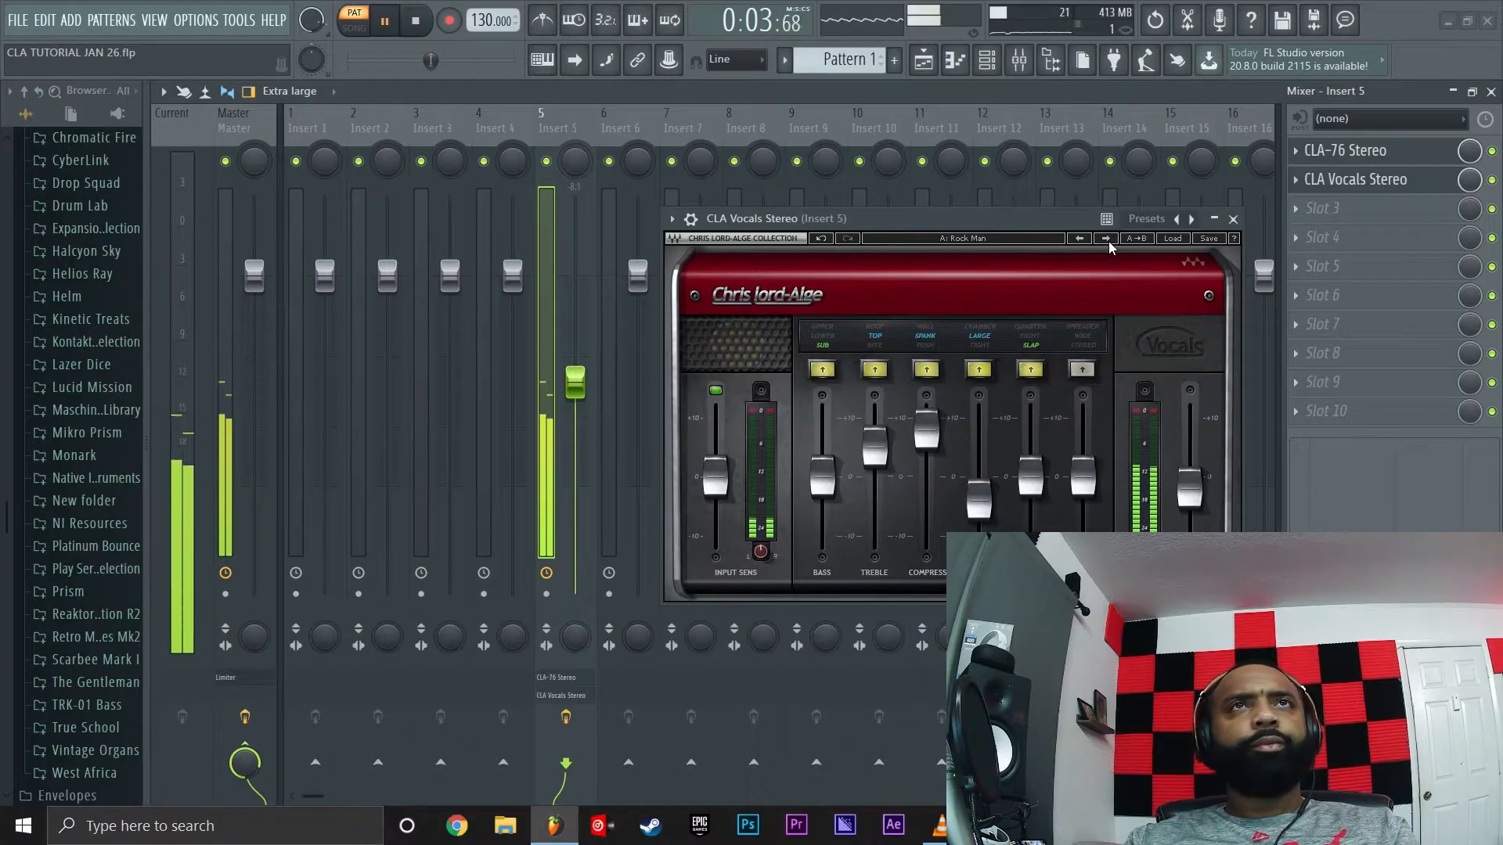
pyautogui.press('space')
pyautogui.press('space')
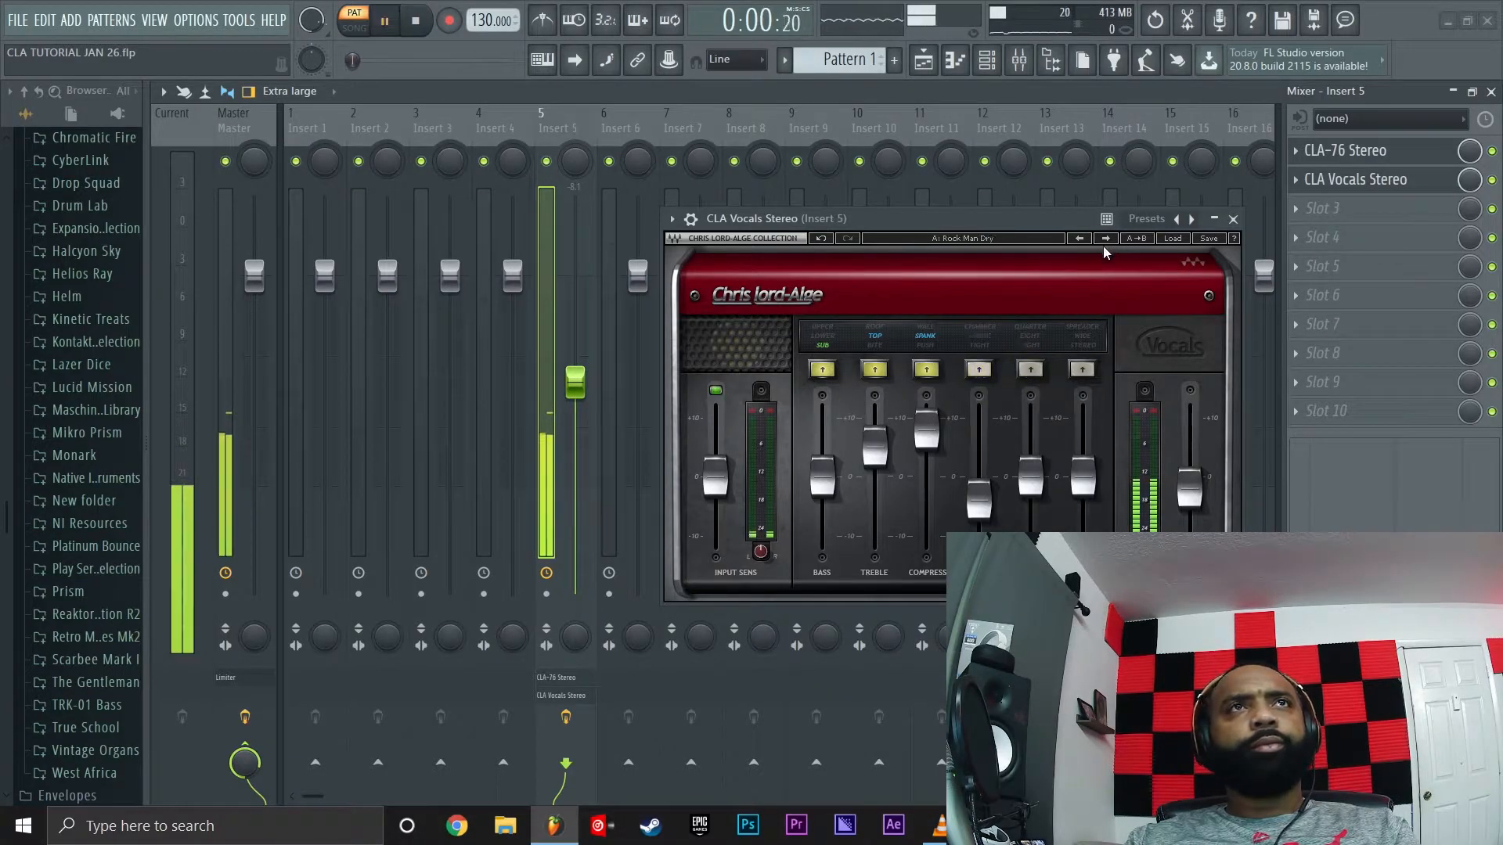
pyautogui.click(1106, 237)
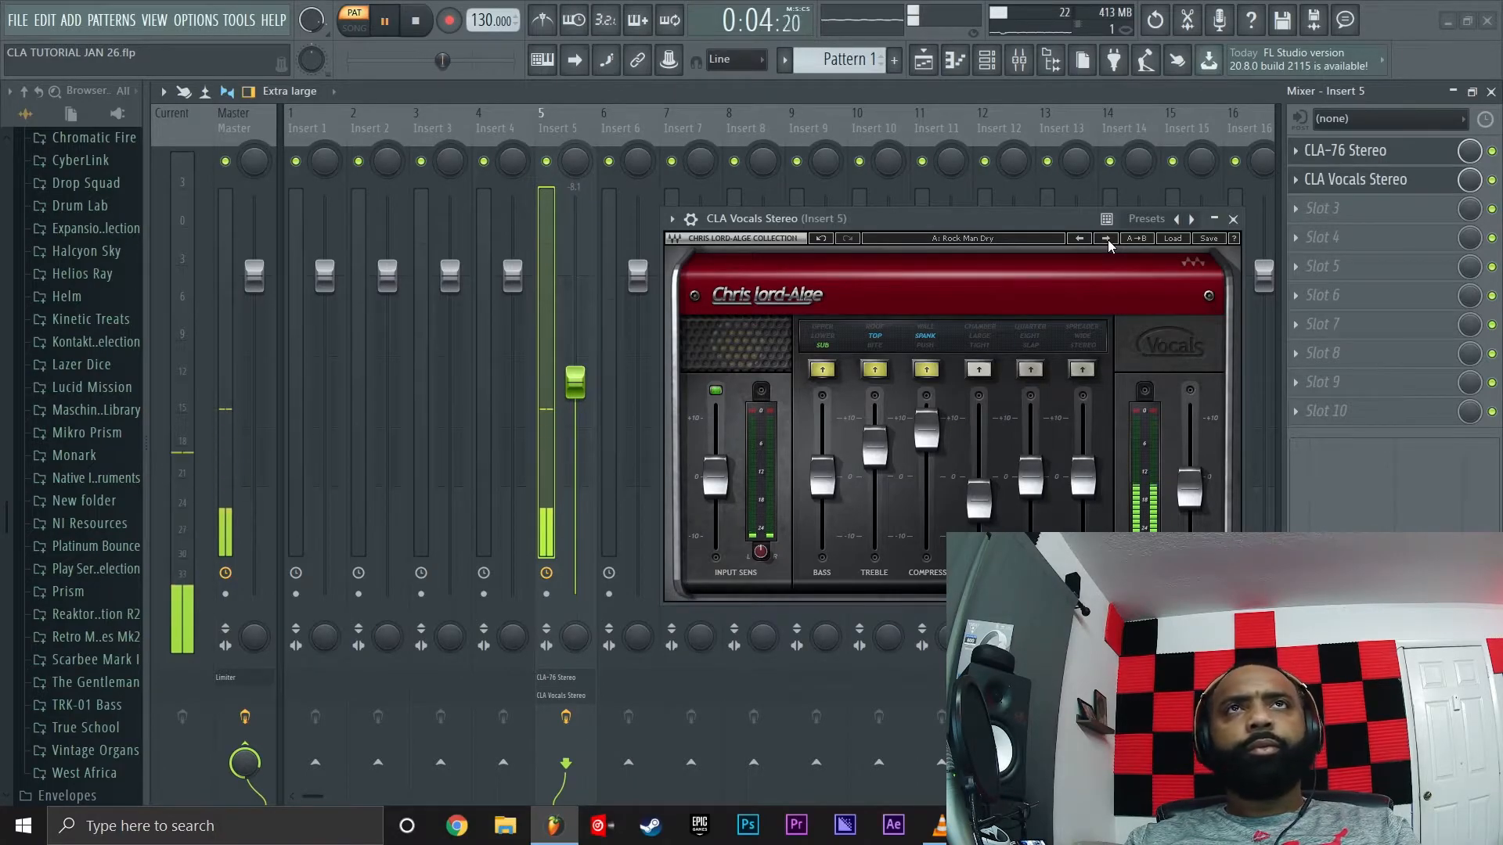
# Load the Spaceman preset and replay the vocal from the start, then switch to the Talk to Me preset
pyautogui.click(1105, 238)
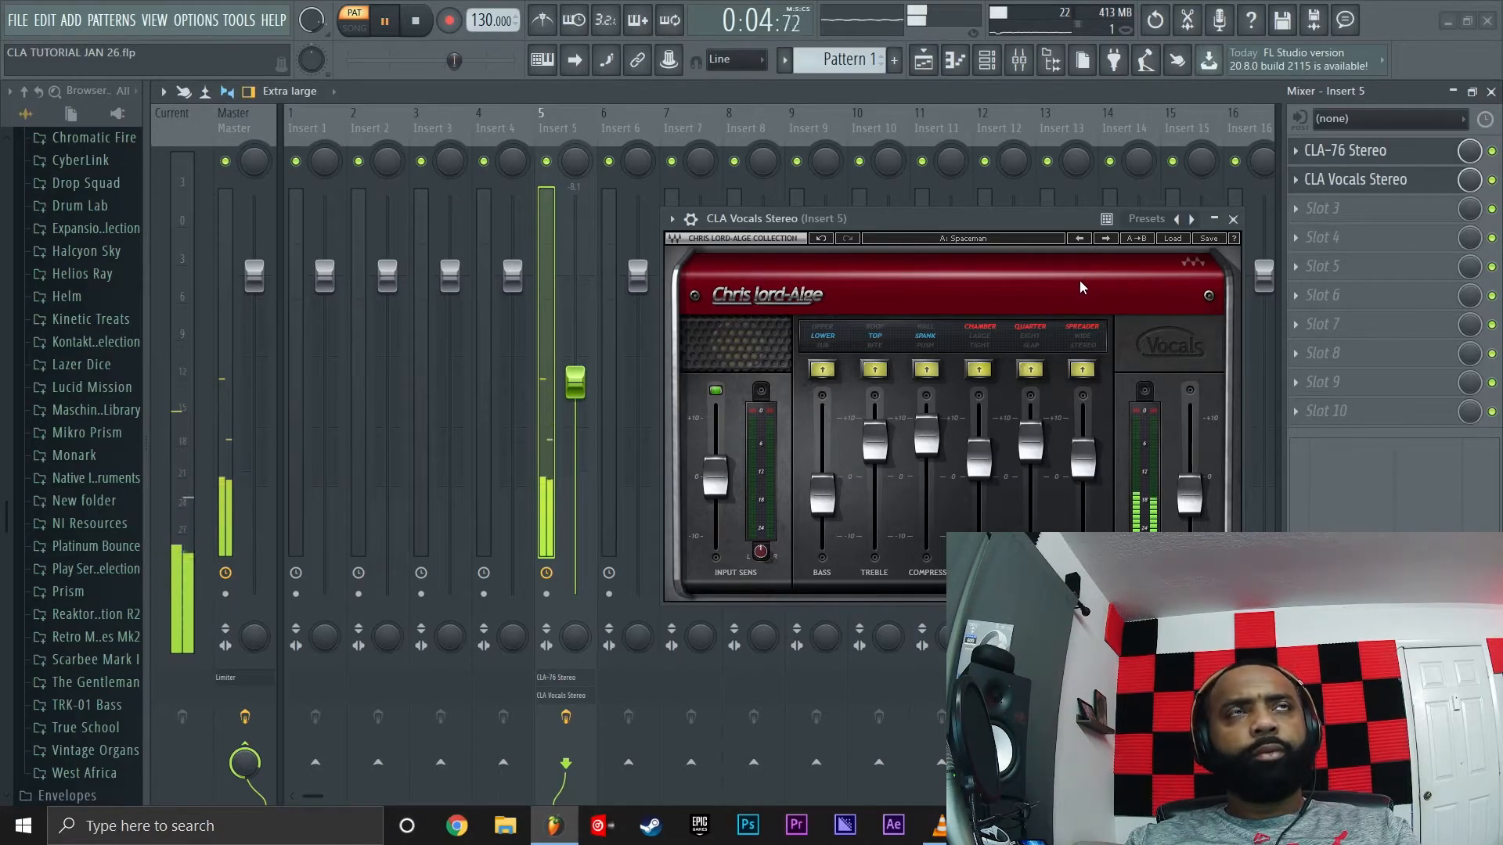
pyautogui.press('space')
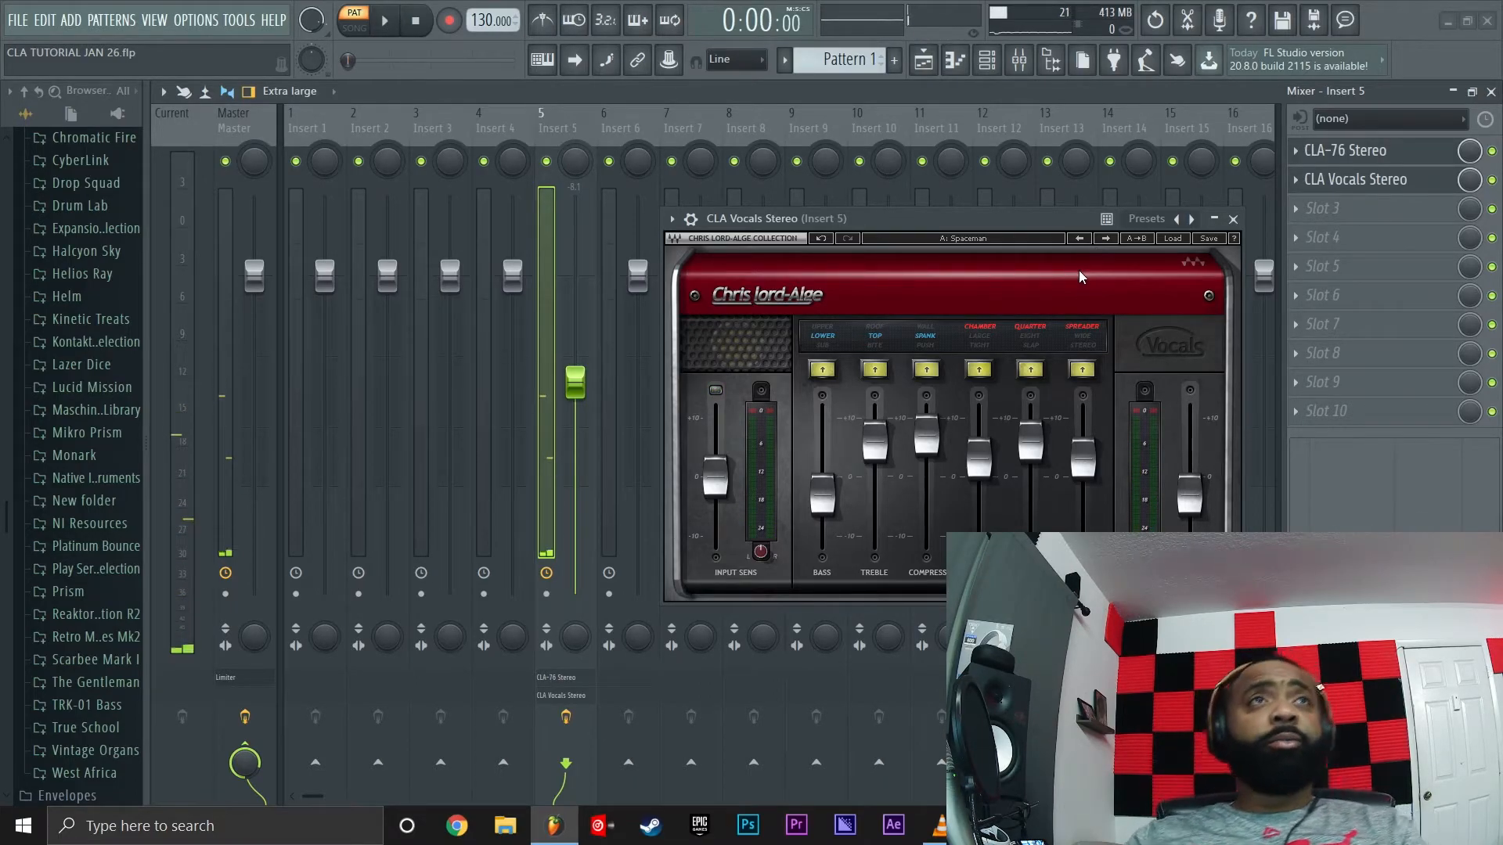
pyautogui.press('space')
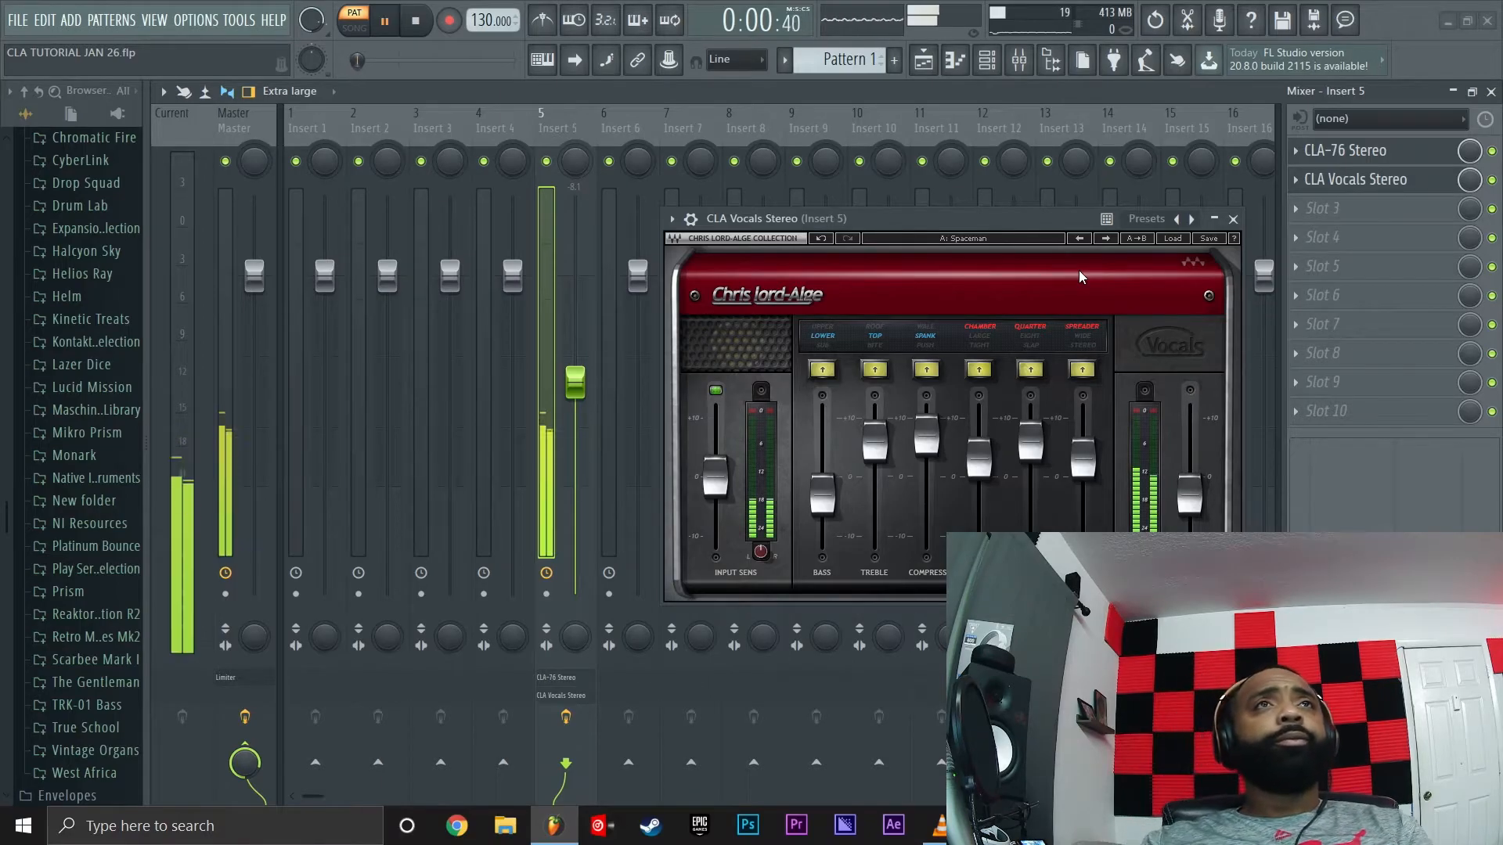
pyautogui.click(1108, 237)
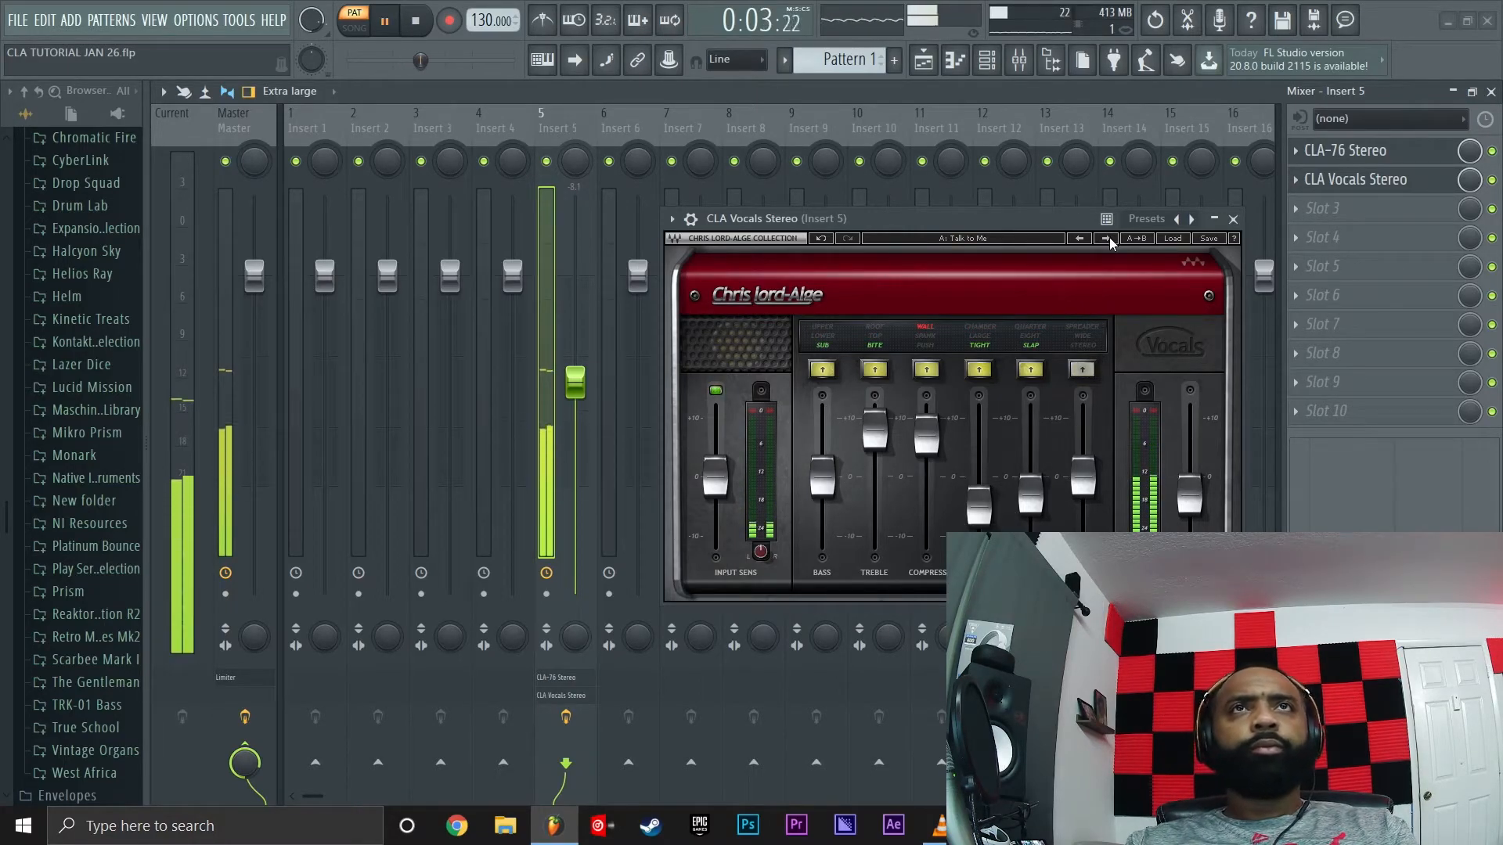
# Replay the vocal with the Talk to Me preset, then load the Zuul preset and audition it
pyautogui.press('space')
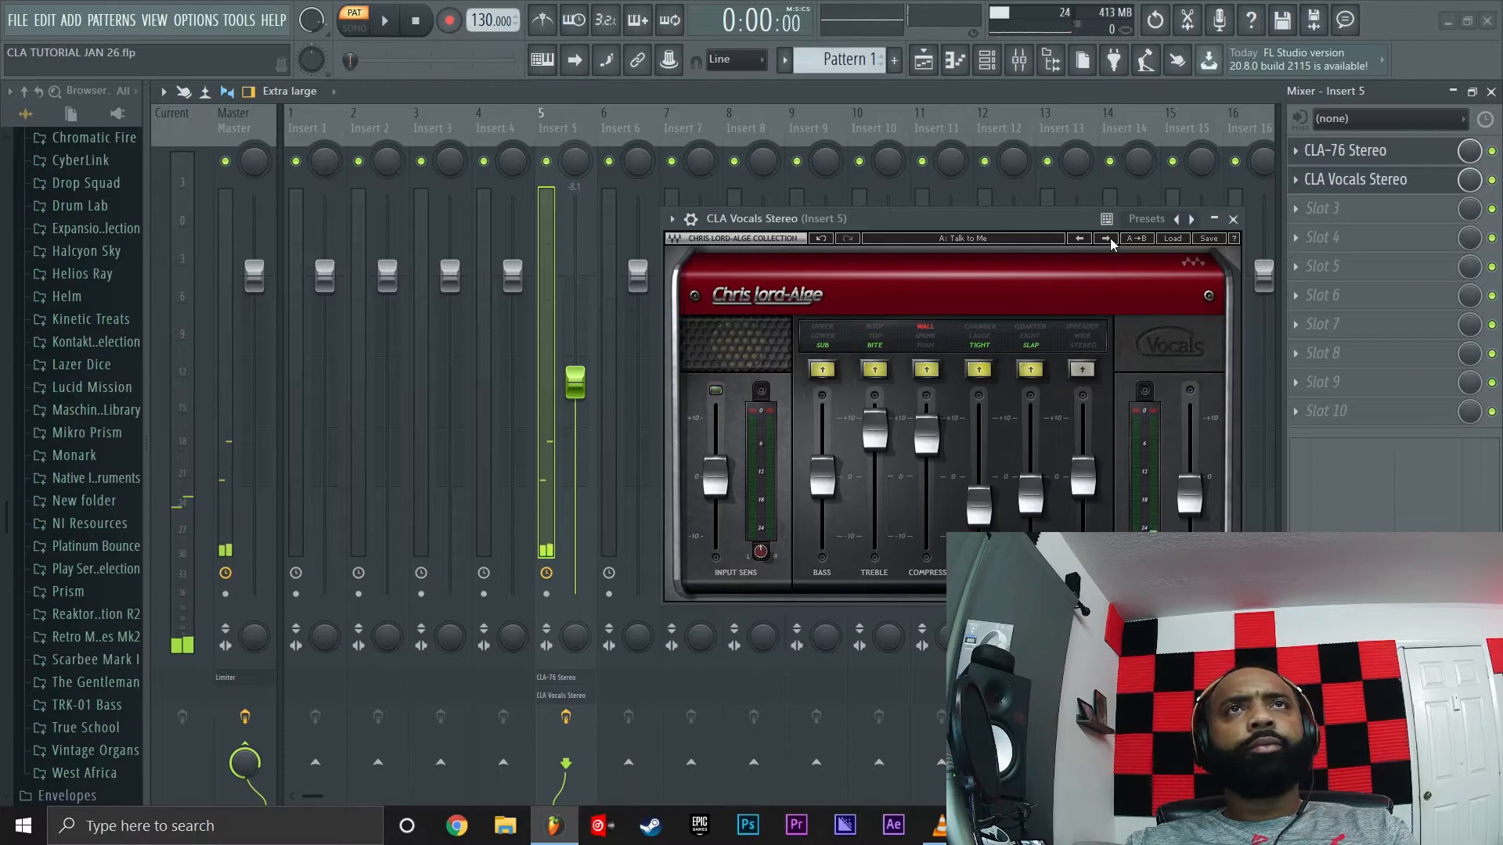
pyautogui.press('space')
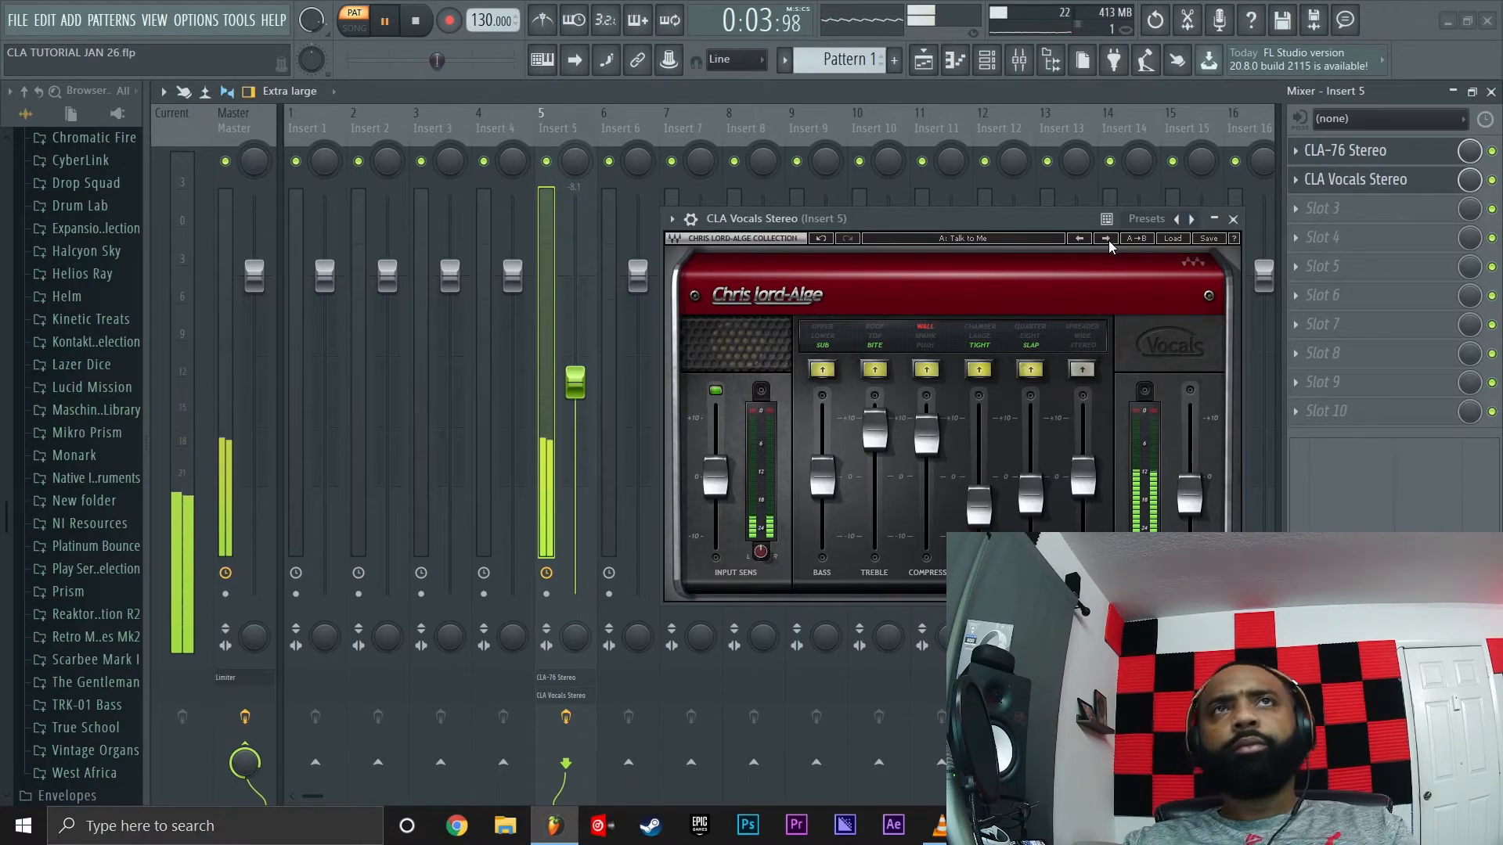
pyautogui.press('space')
pyautogui.click(1109, 238)
pyautogui.press('space')
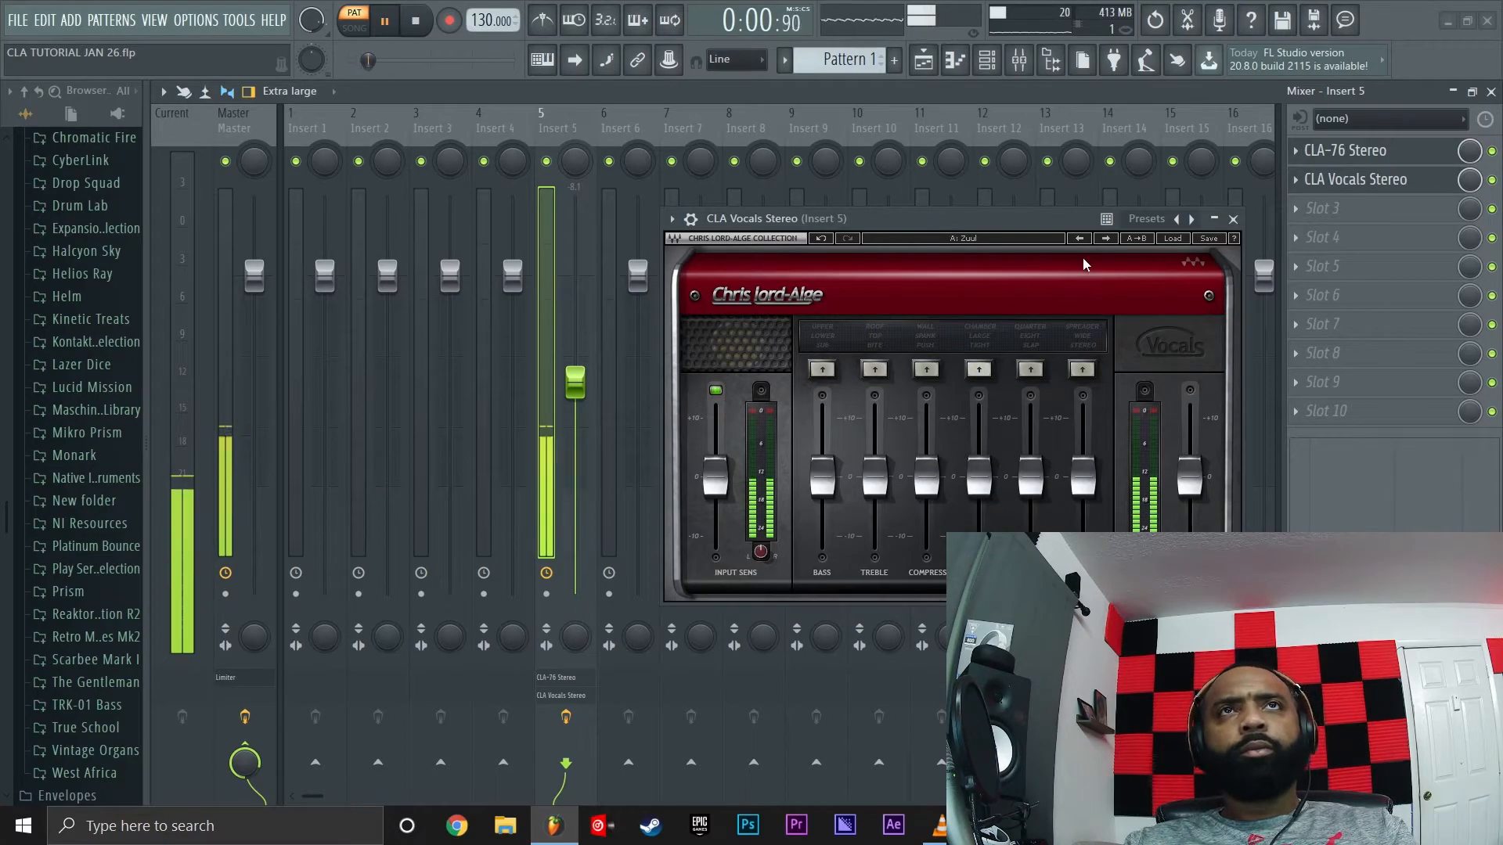
pyautogui.press('space')
# Audition the backing-vocal presets BV - Start Me Up, BV - Airhead, BV - Answer Me and BV - Flood during playback
pyautogui.click(1106, 239)
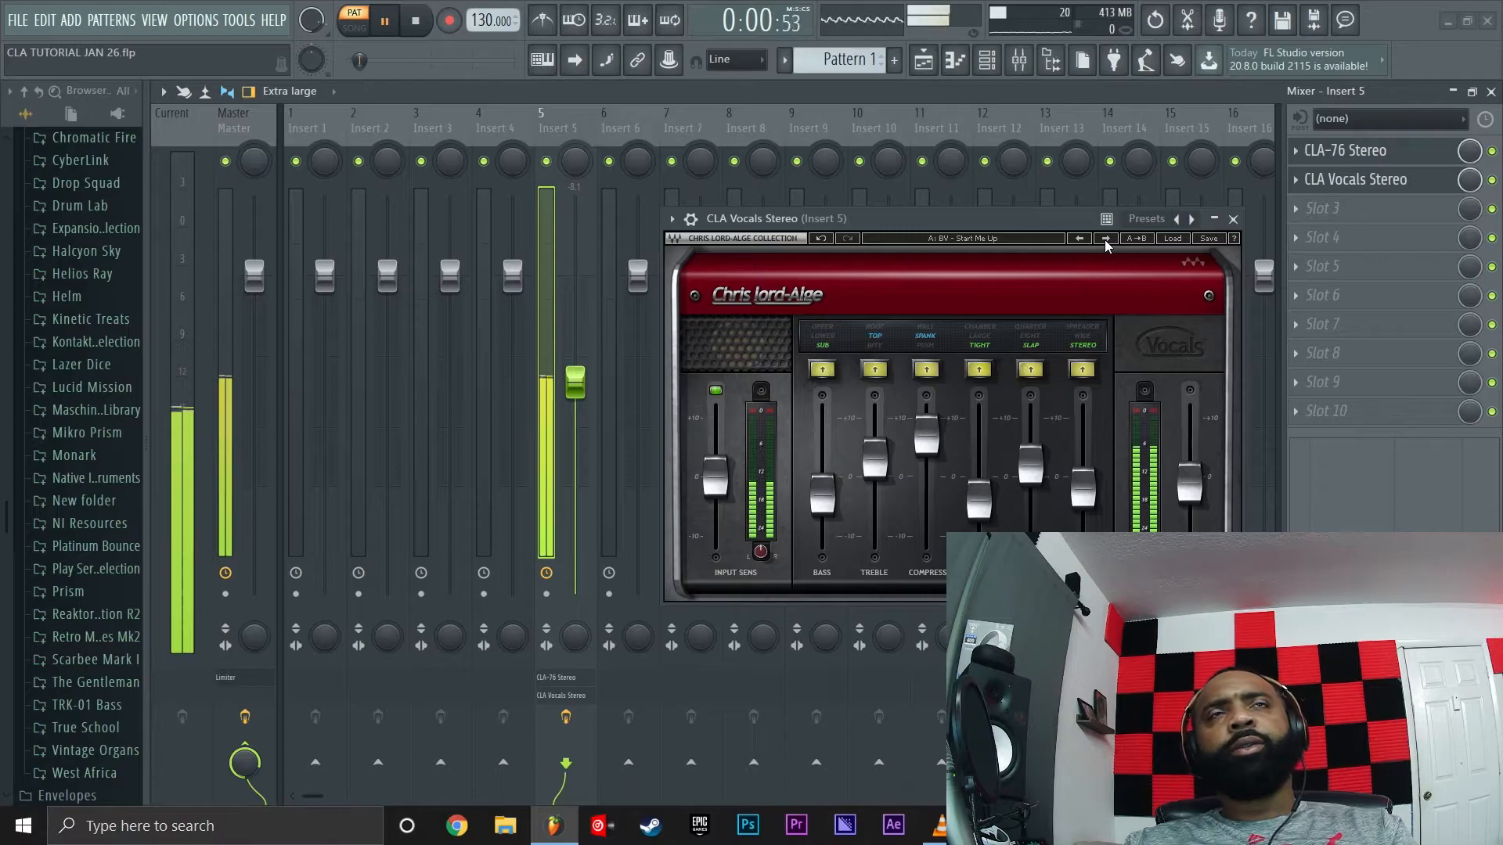
pyautogui.click(1106, 239)
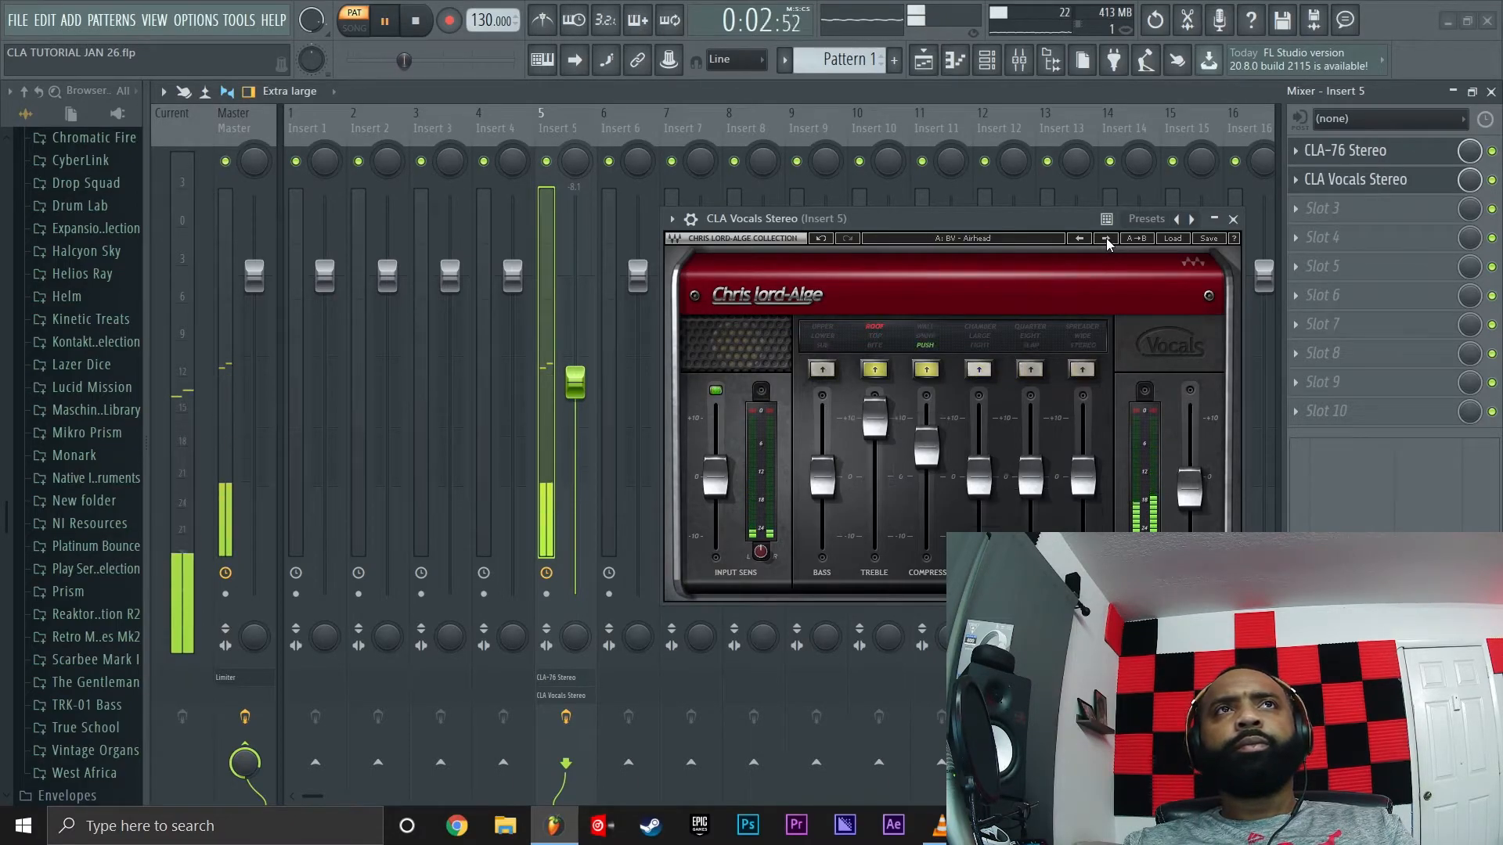
pyautogui.click(1106, 239)
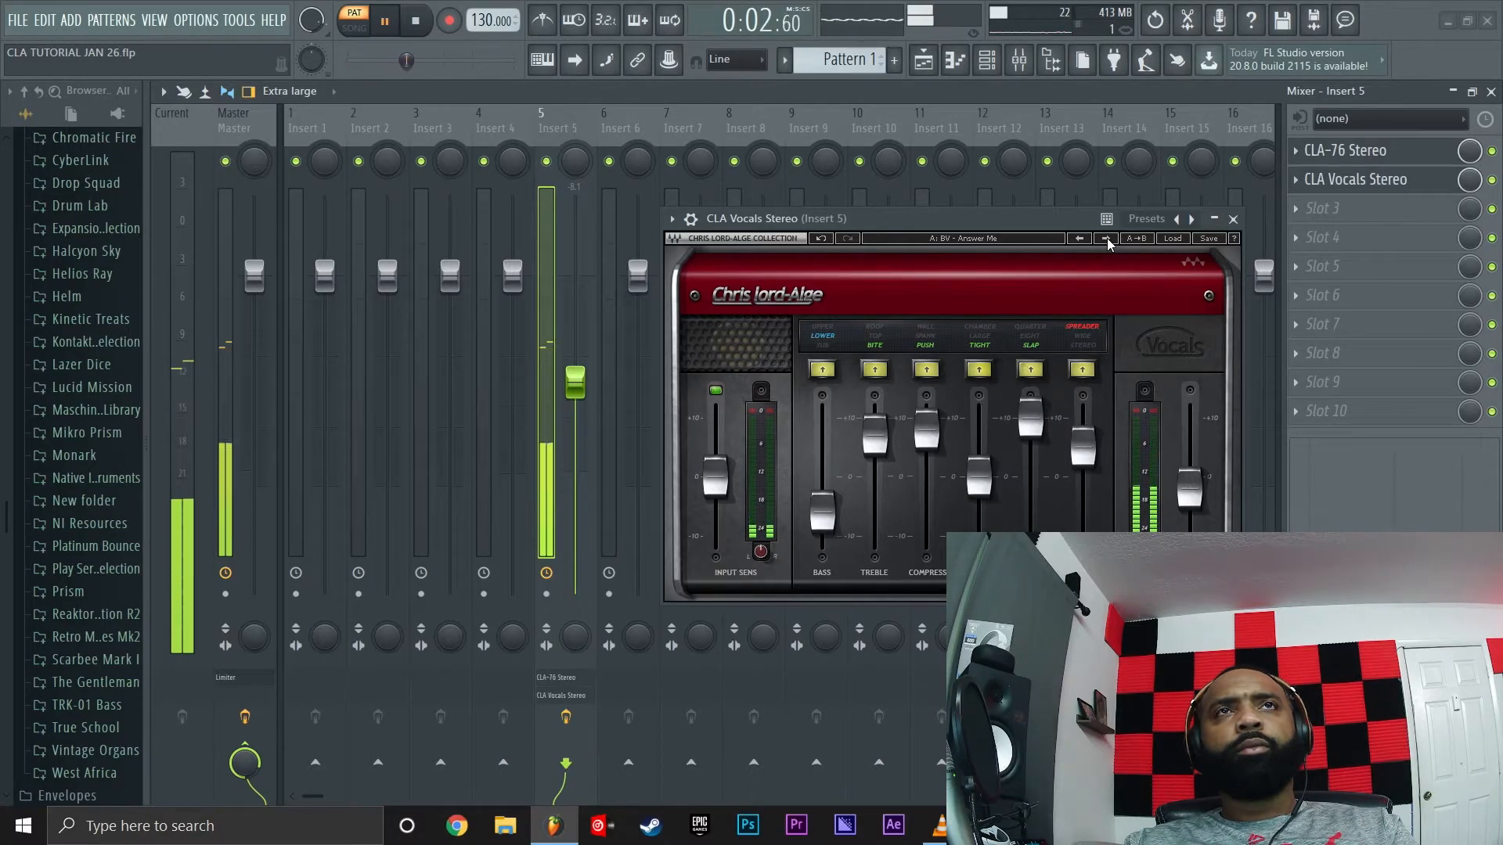
pyautogui.click(1107, 239)
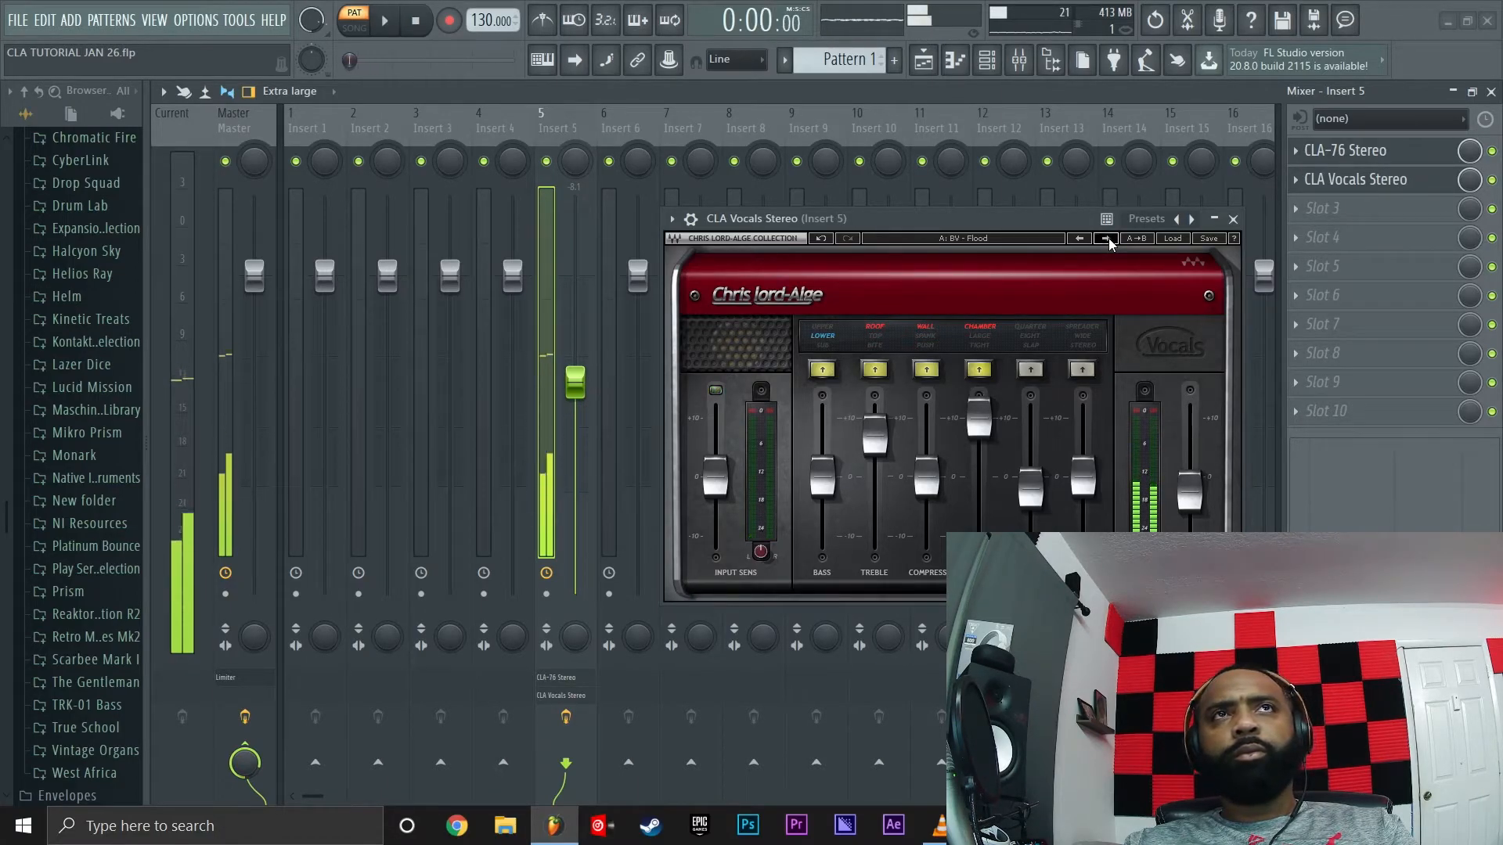
# Advance to the BV - Orbit preset, play the vocal through it, then stop
pyautogui.click(1106, 239)
pyautogui.press('space')
pyautogui.click(1106, 238)
pyautogui.press('space')
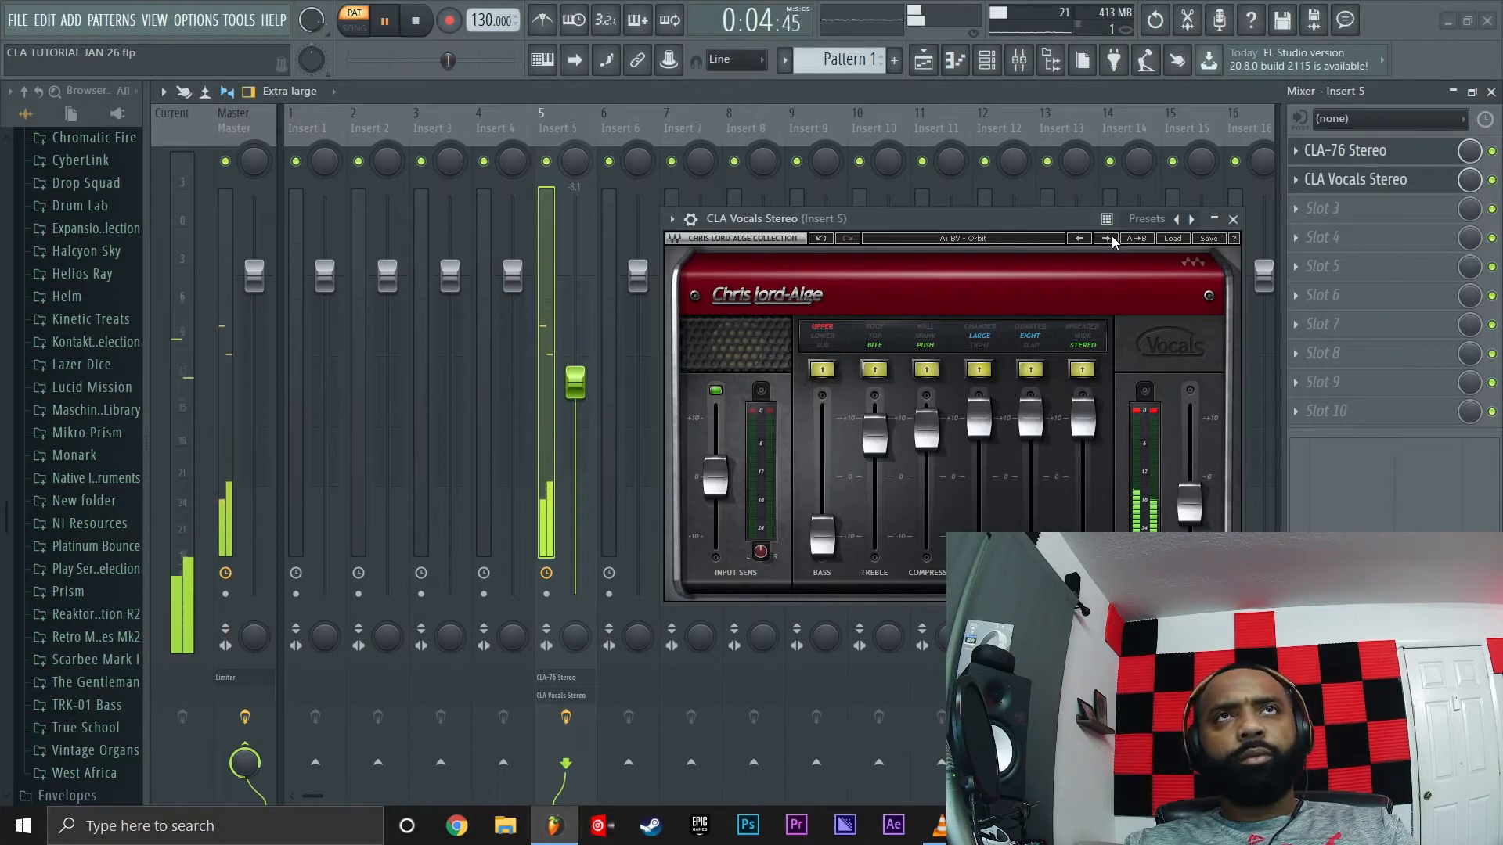
pyautogui.press('space')
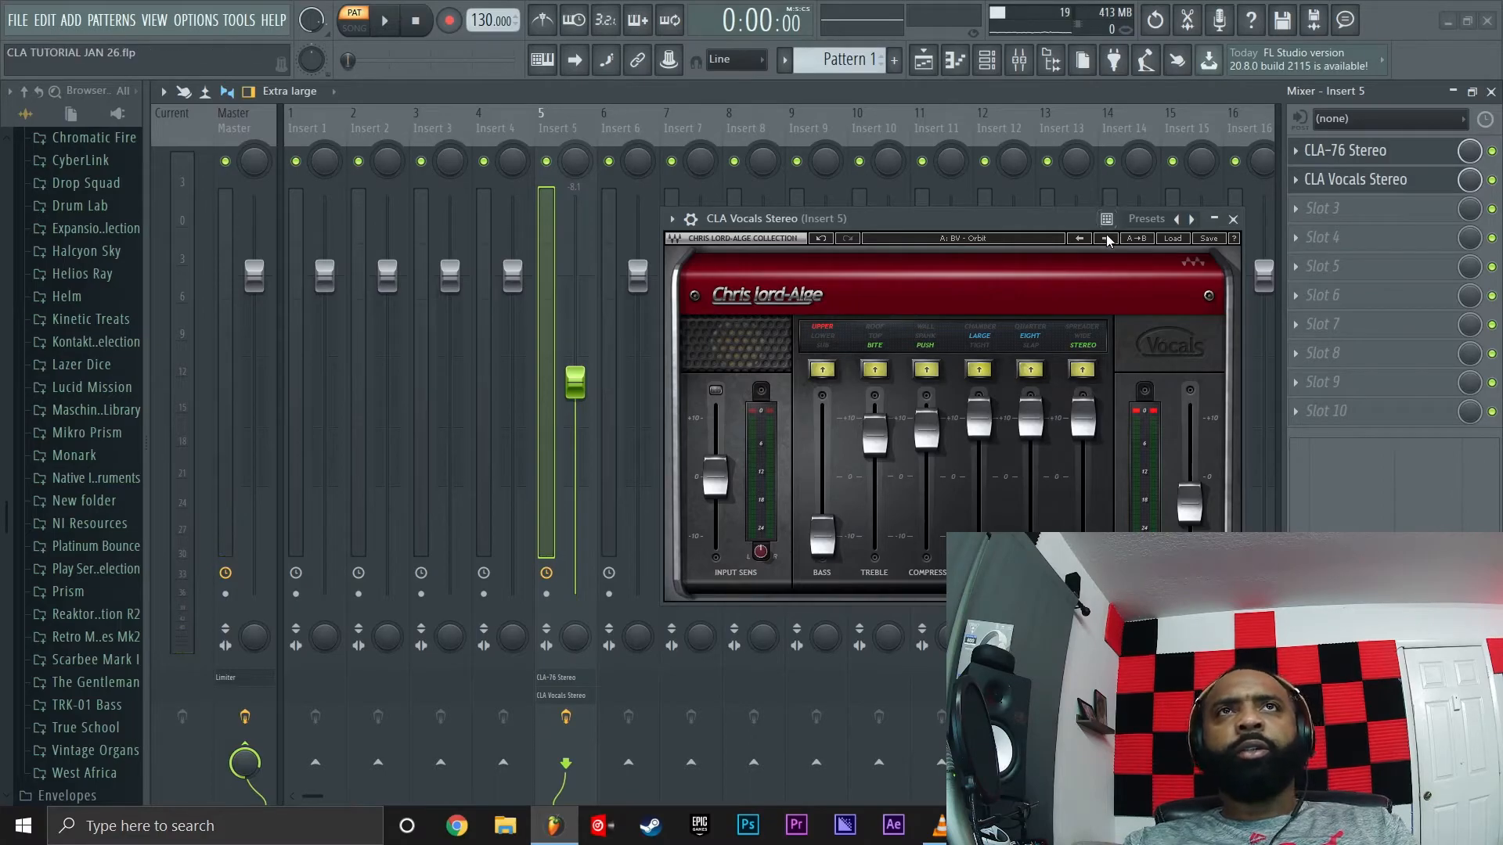
# Load the BV - Oz Dry preset and play the vocal, then switch to BV - Passenger during playback and stop
pyautogui.click(1106, 239)
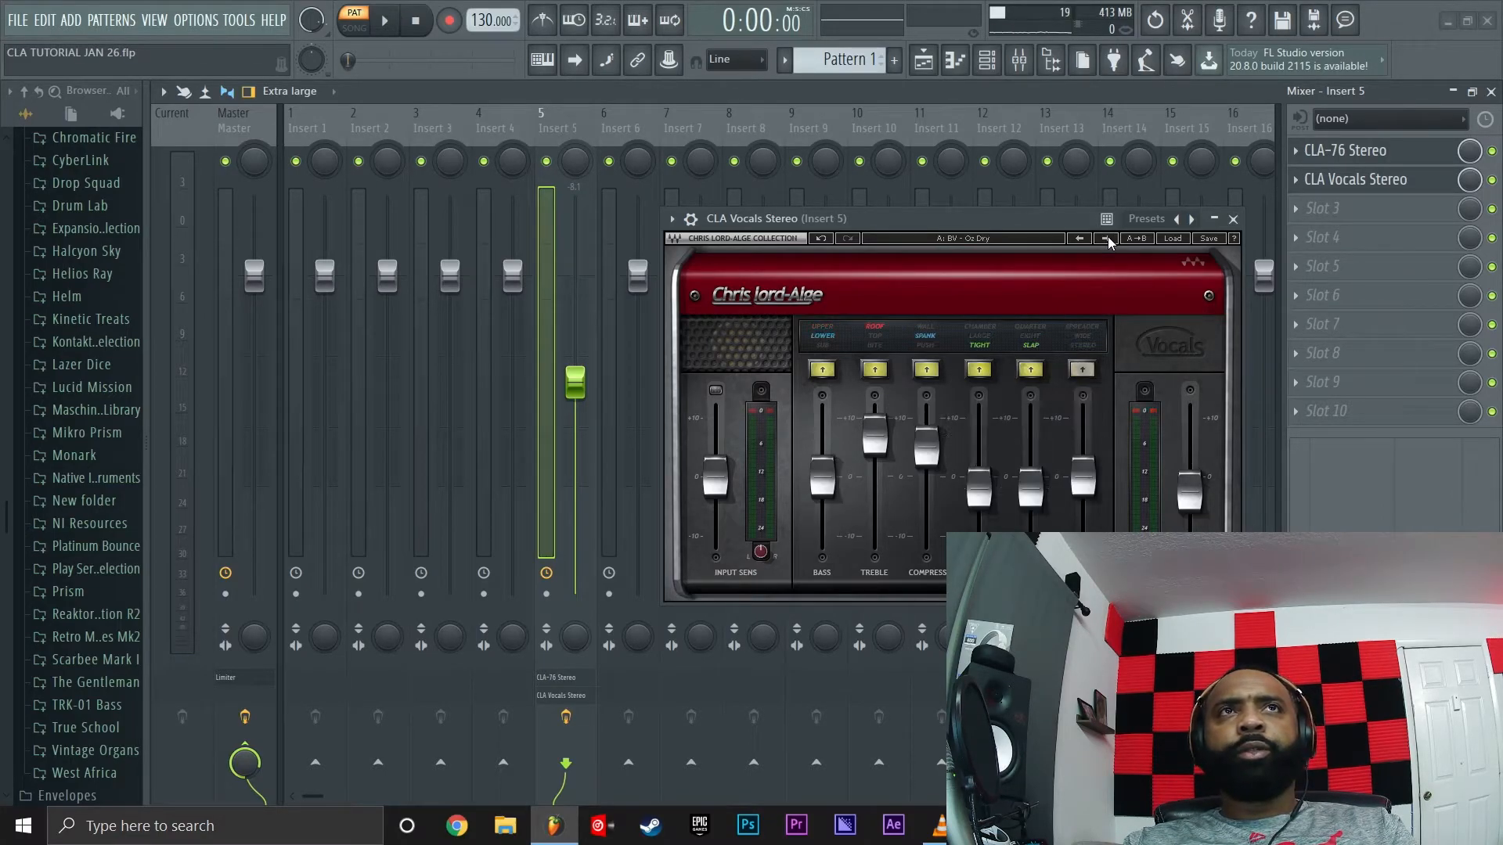
pyautogui.press('space')
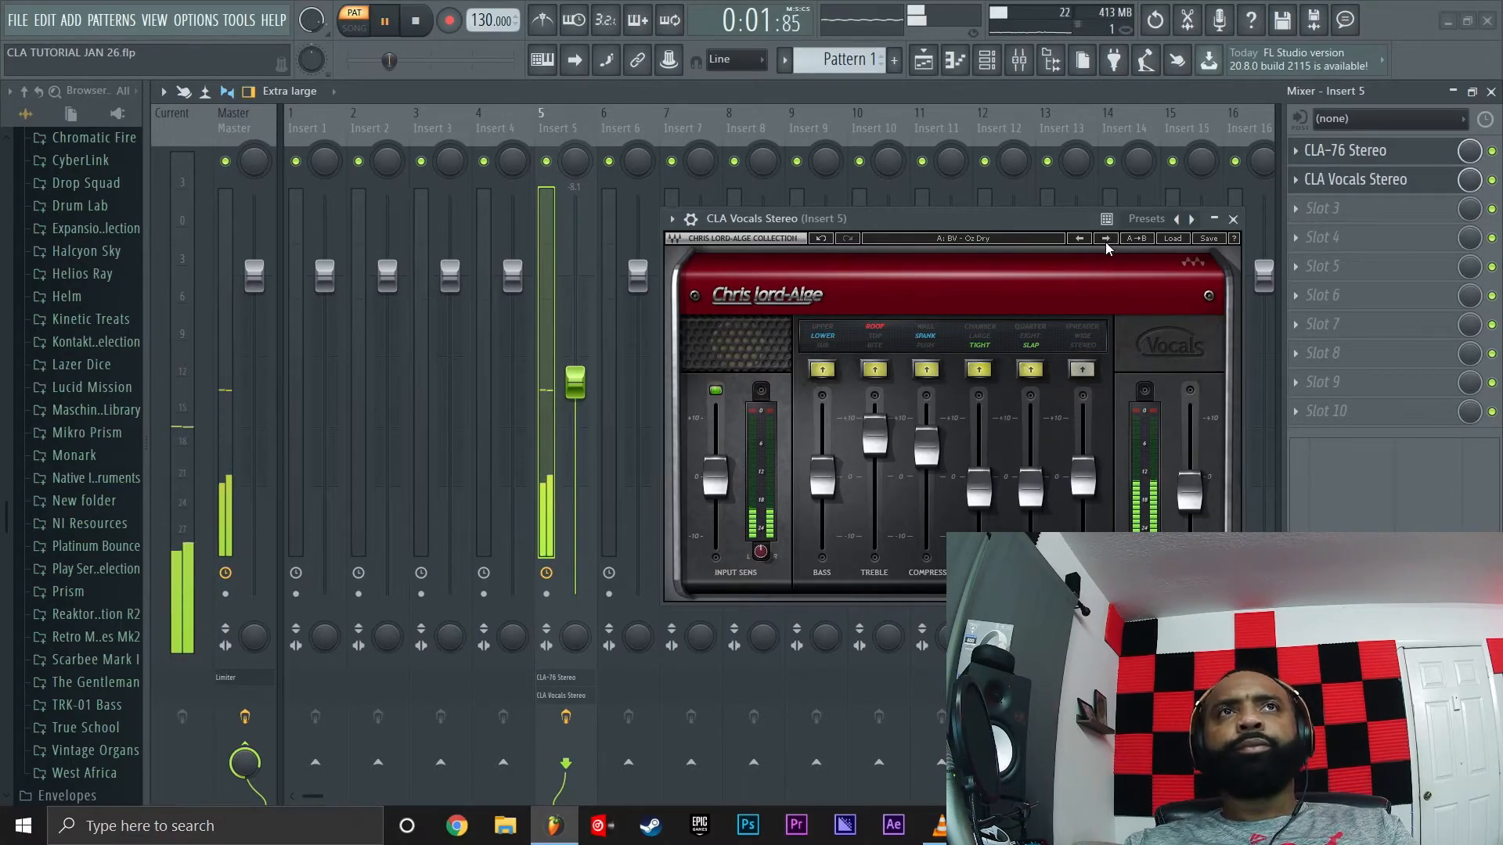
pyautogui.click(1106, 239)
pyautogui.click(1106, 239)
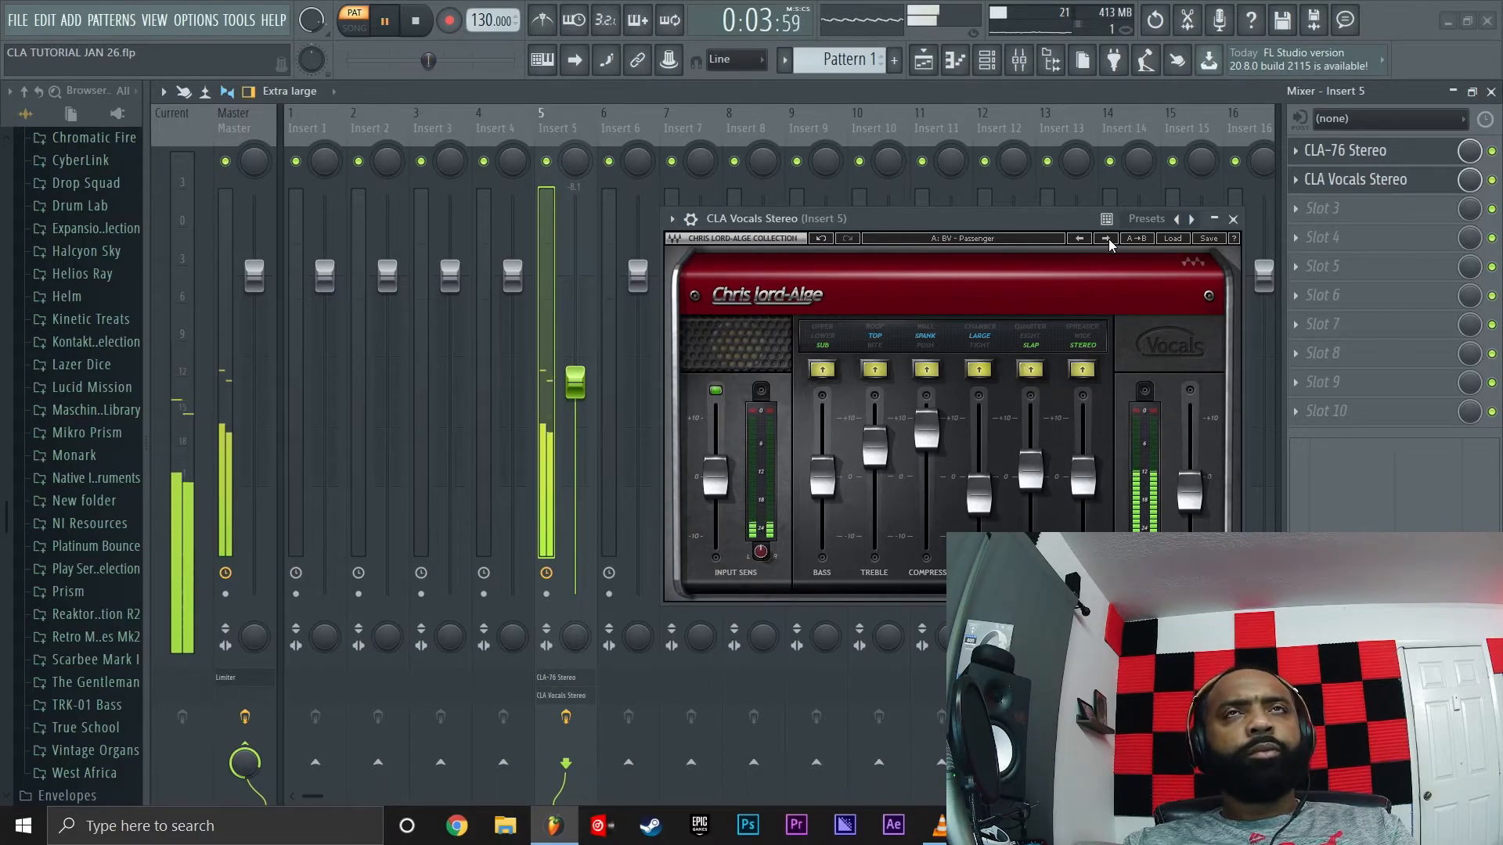
pyautogui.press('space')
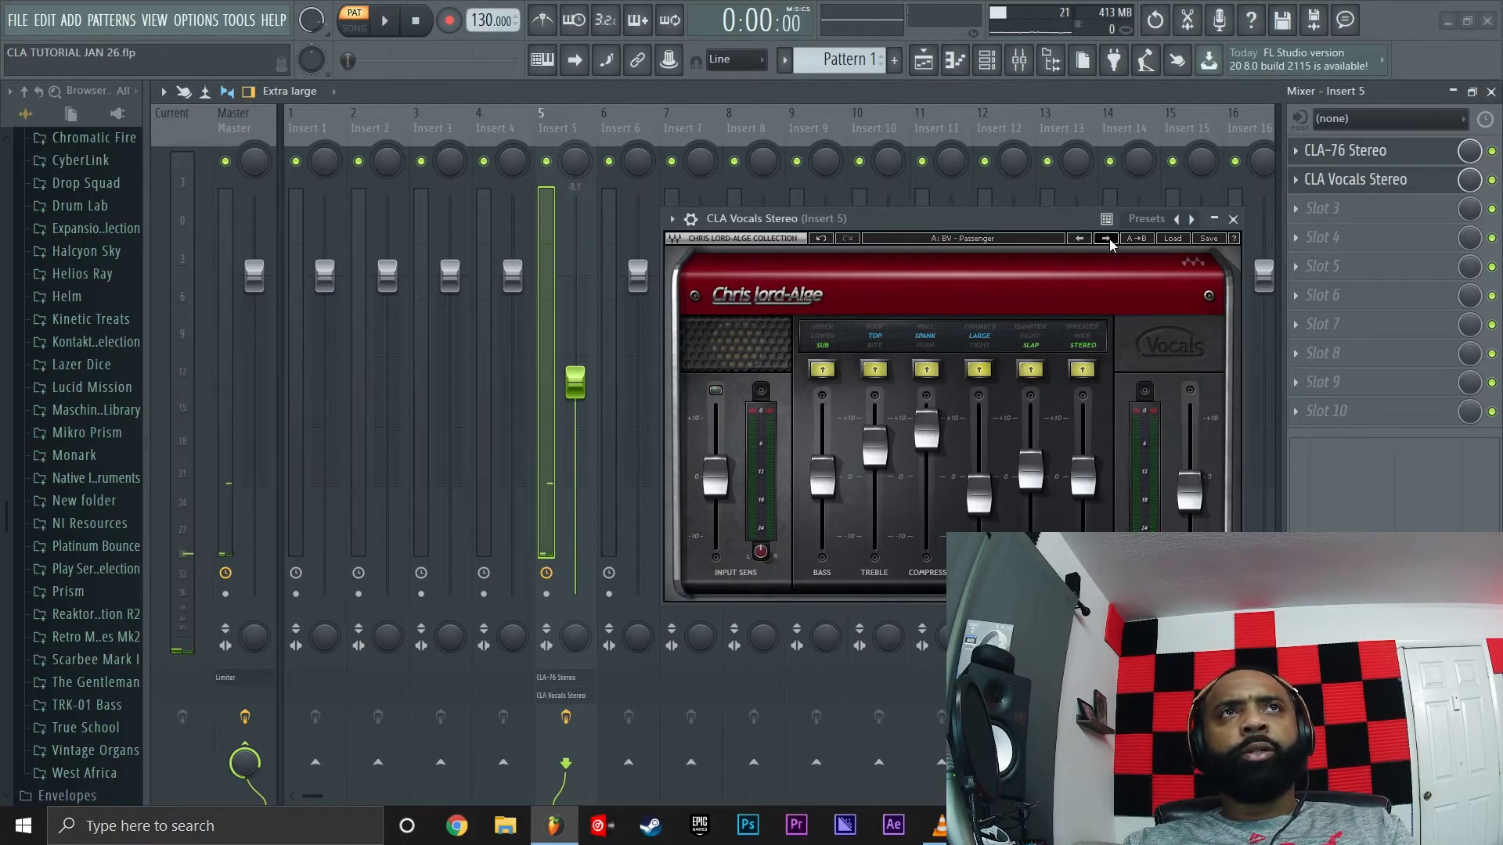
# Load the BV - Wooly Bully preset and play the vocal through it, then stop
pyautogui.click(1106, 239)
pyautogui.press('space')
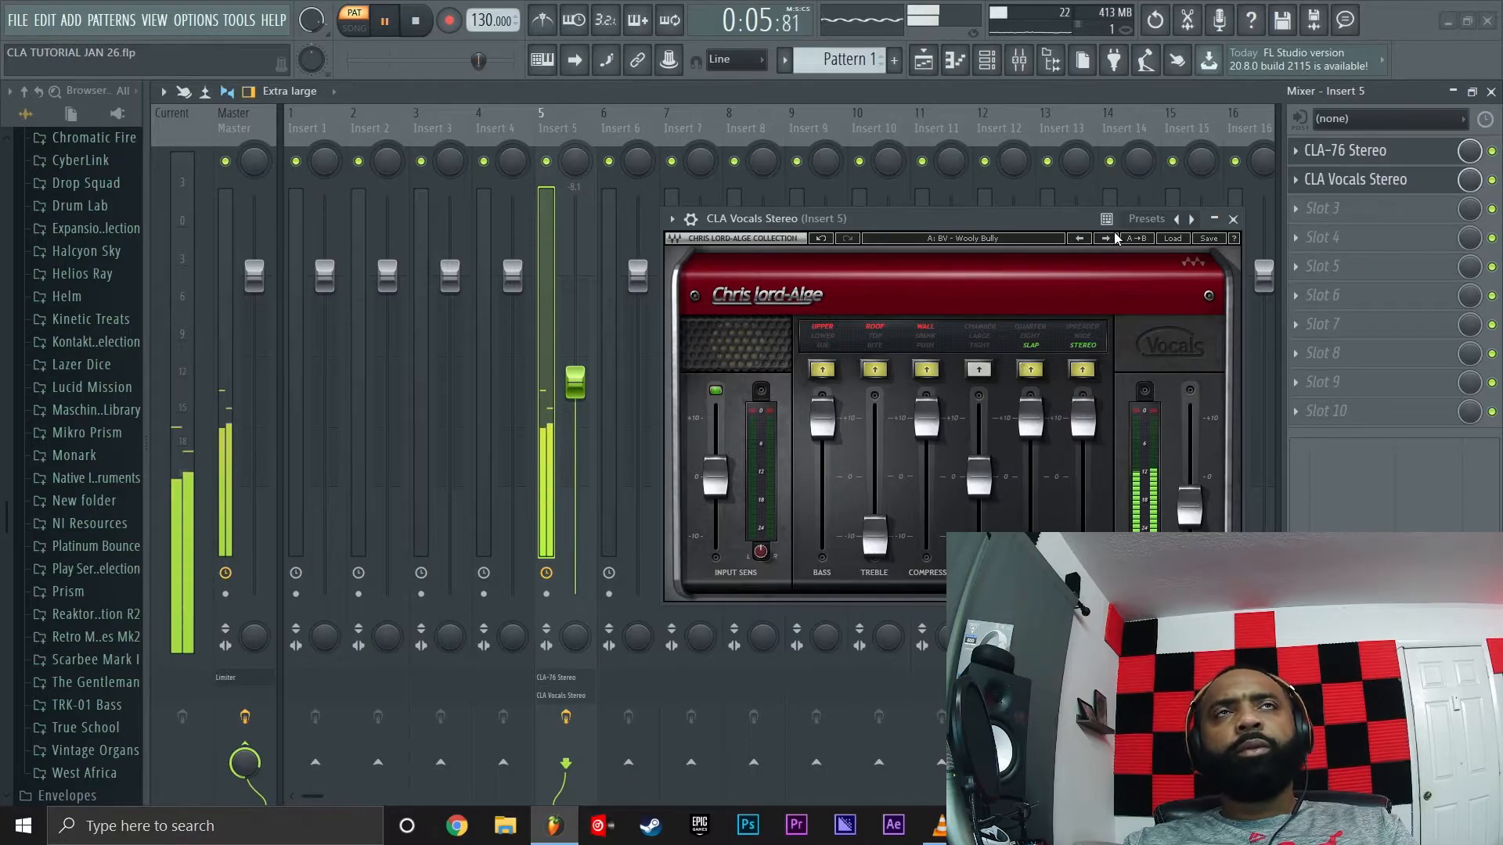
pyautogui.press('space')
# Advance through Full Reset to the Body Double preset, then play the vocal through it and stop
pyautogui.click(1105, 238)
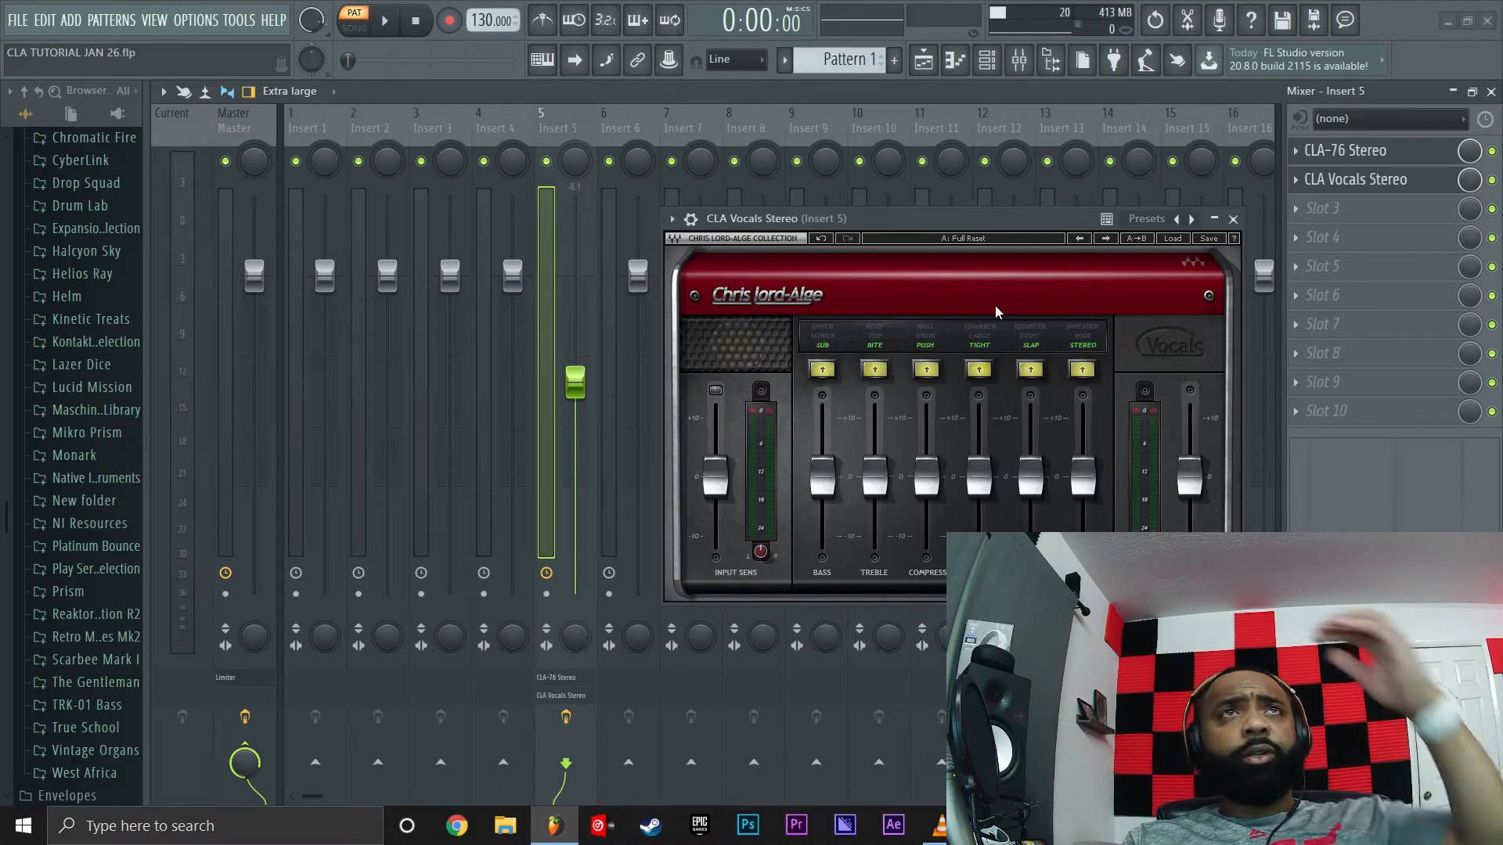
pyautogui.click(1103, 238)
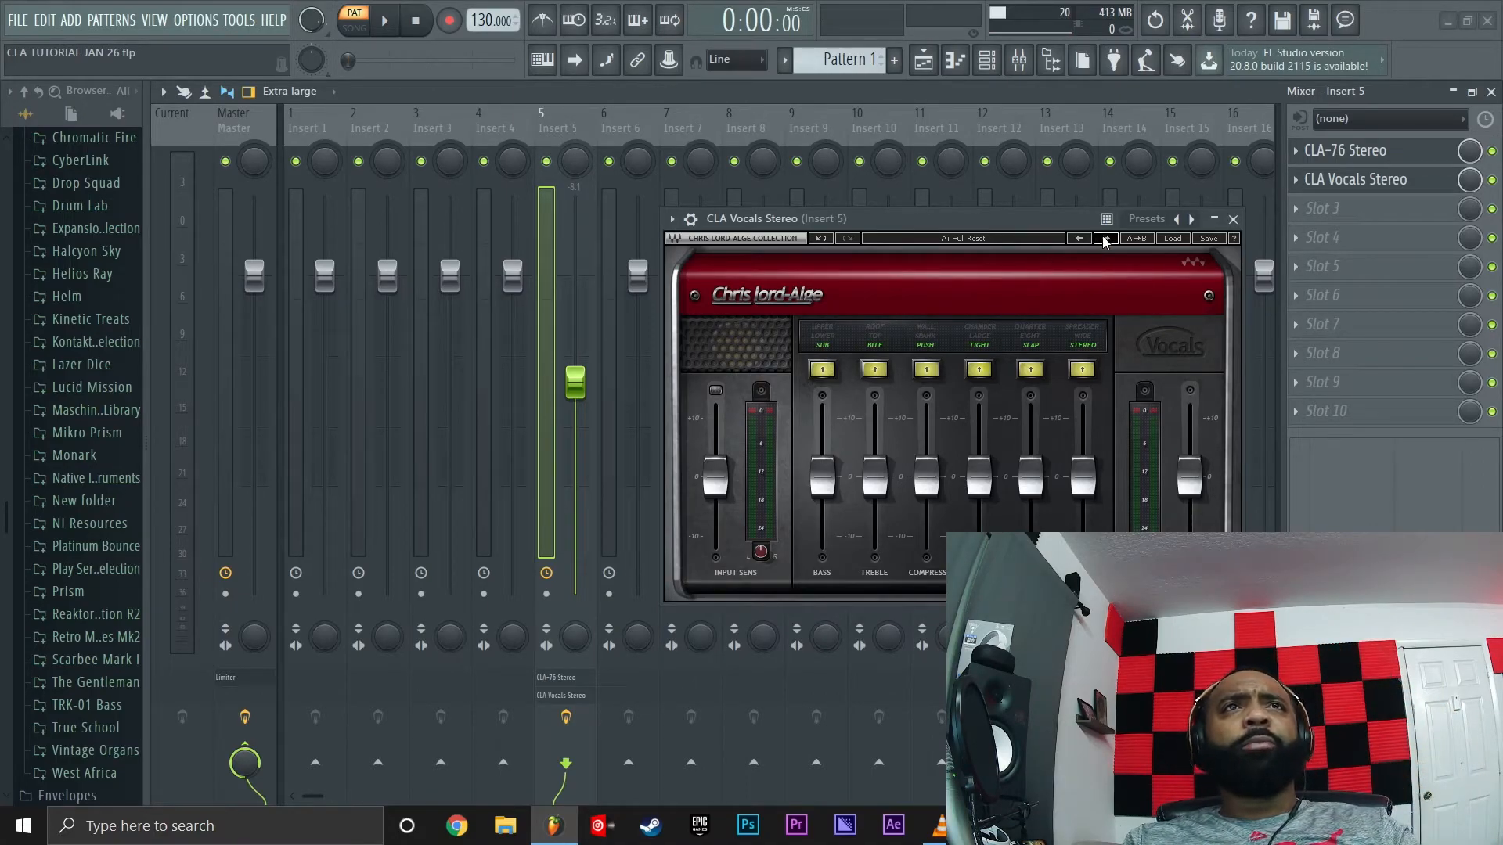
pyautogui.click(1104, 239)
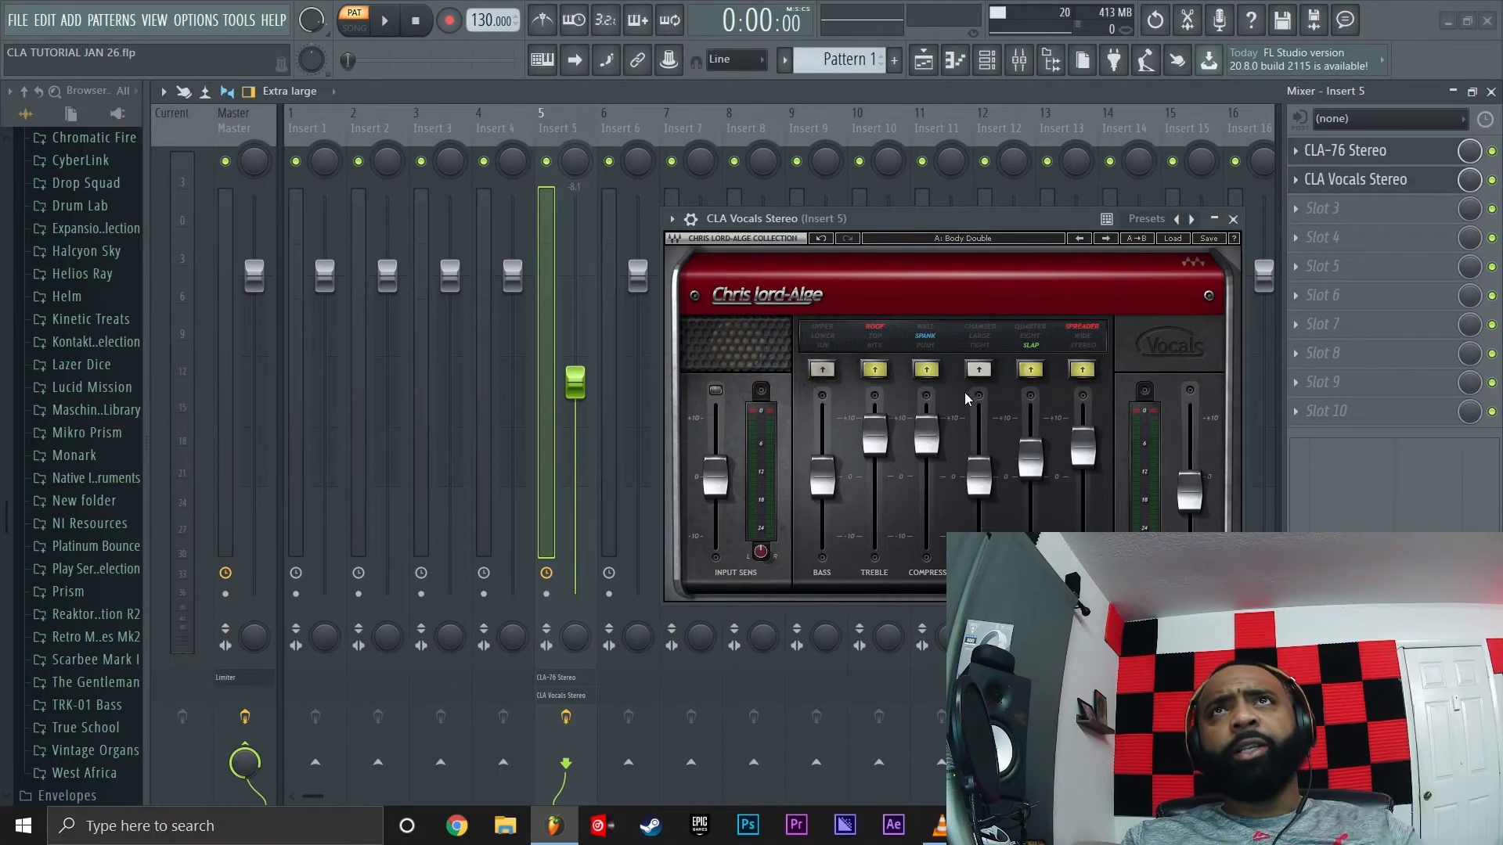
pyautogui.press('space')
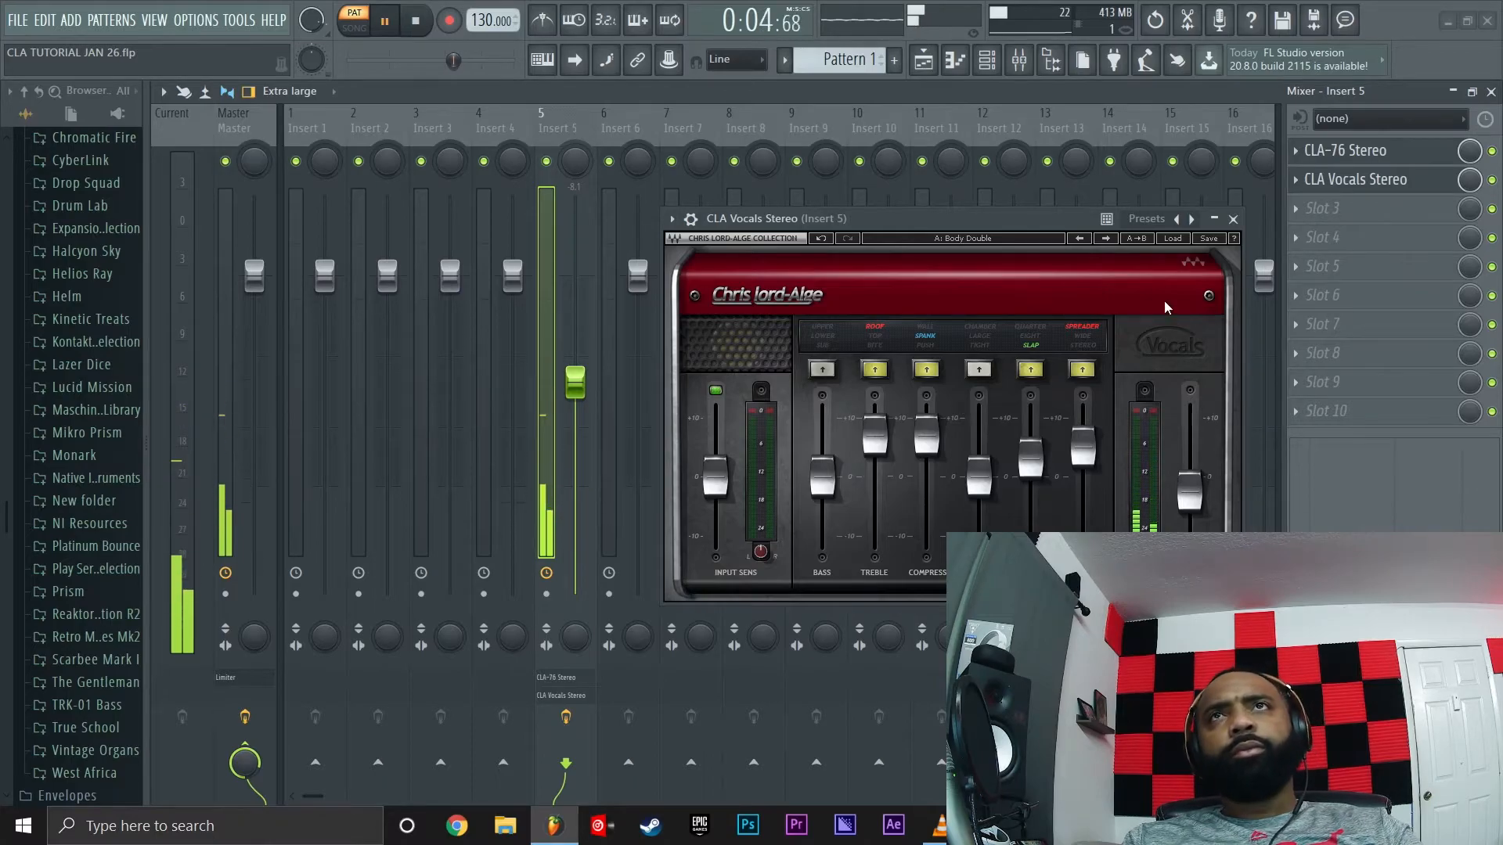
pyautogui.press('space')
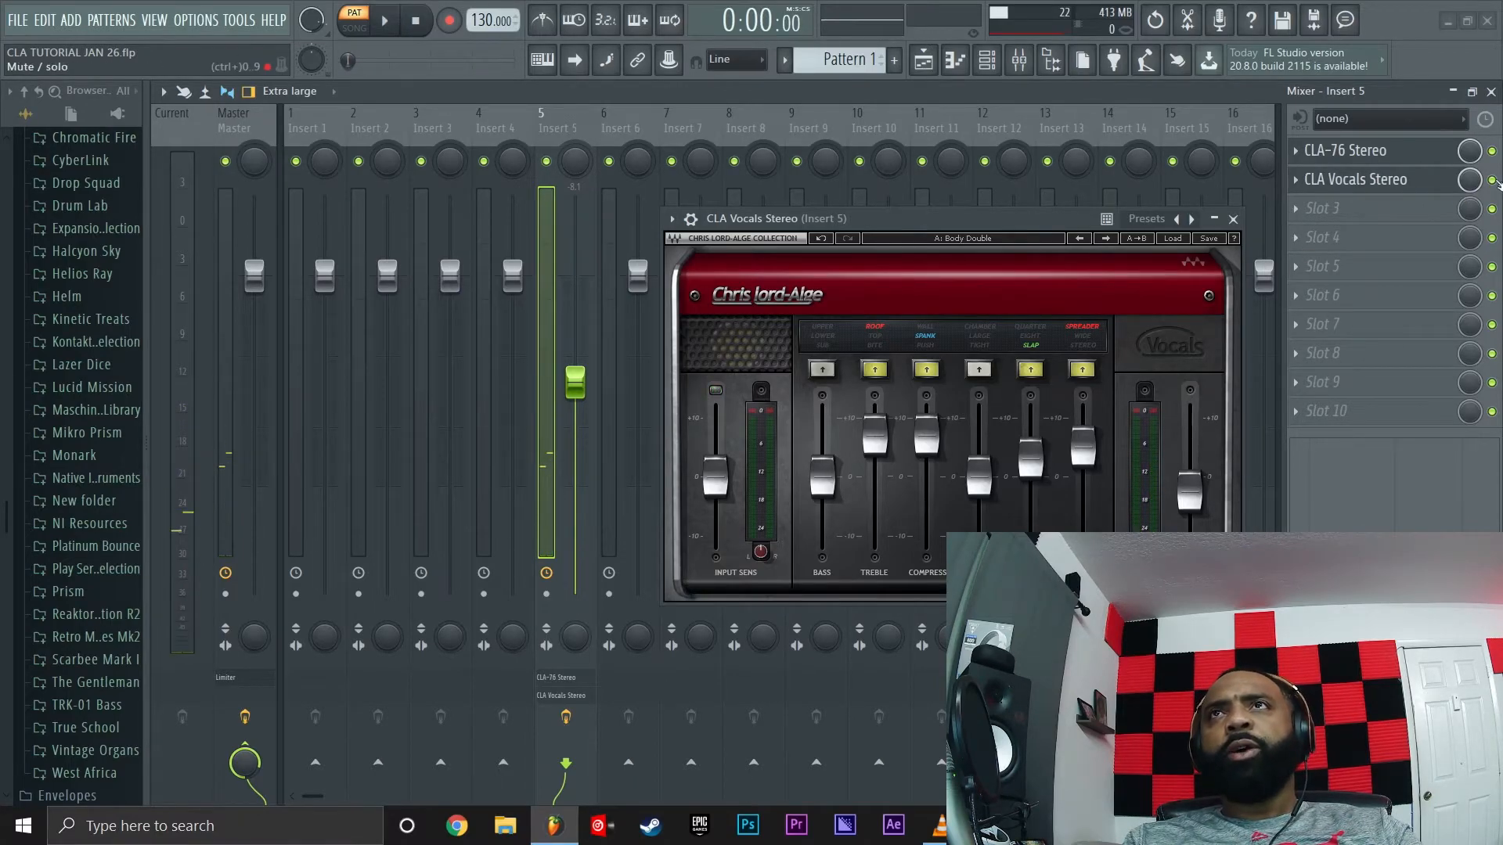
# Bypass CLA Vocals Stereo on Insert 5, play the vocal without it, then re-enable the plugin
pyautogui.click(1492, 179)
pyautogui.press('space')
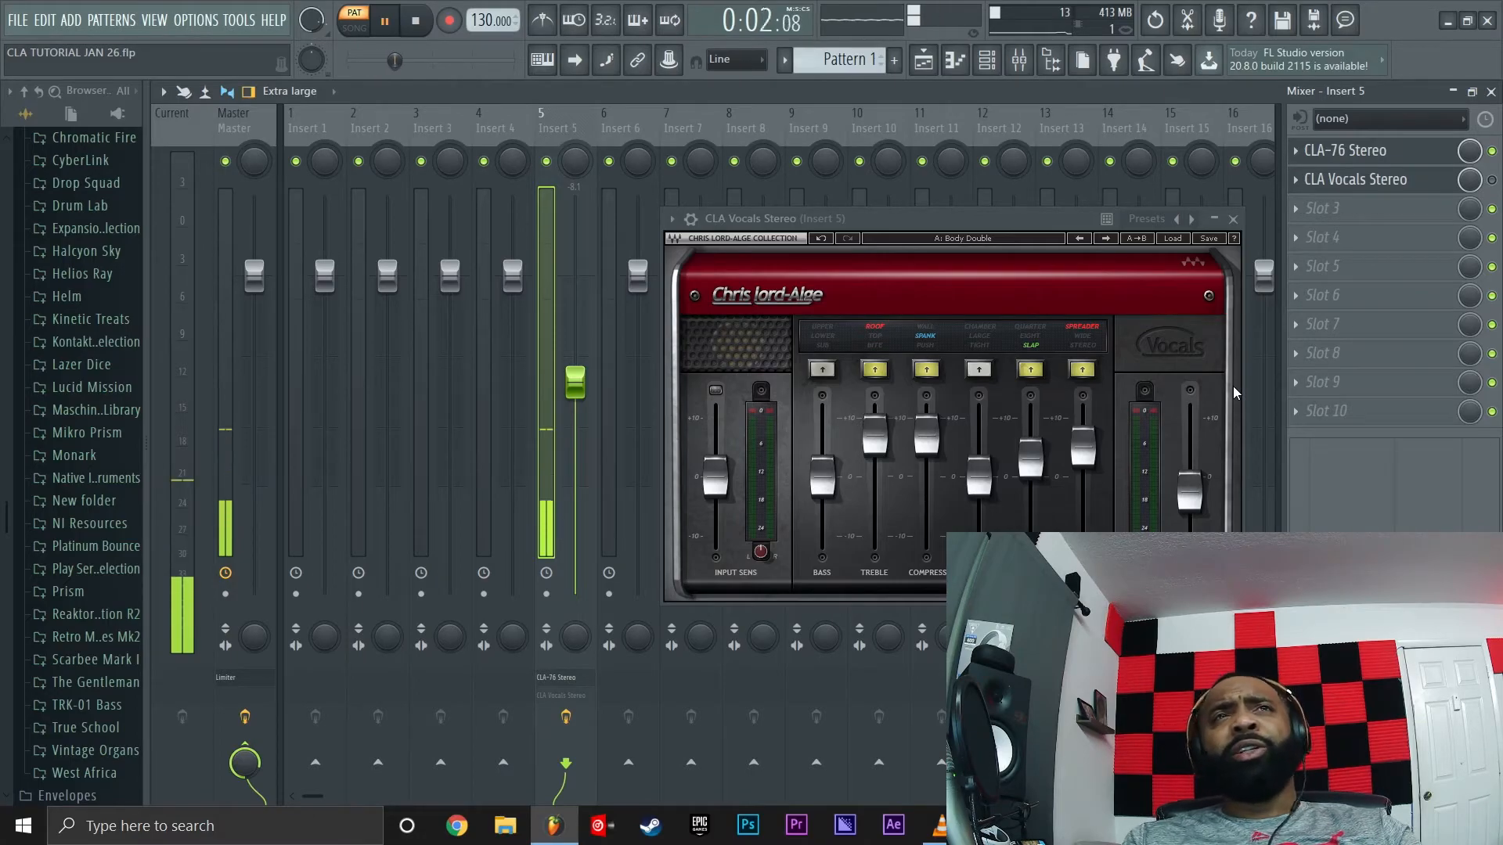
pyautogui.press('space')
pyautogui.click(1492, 182)
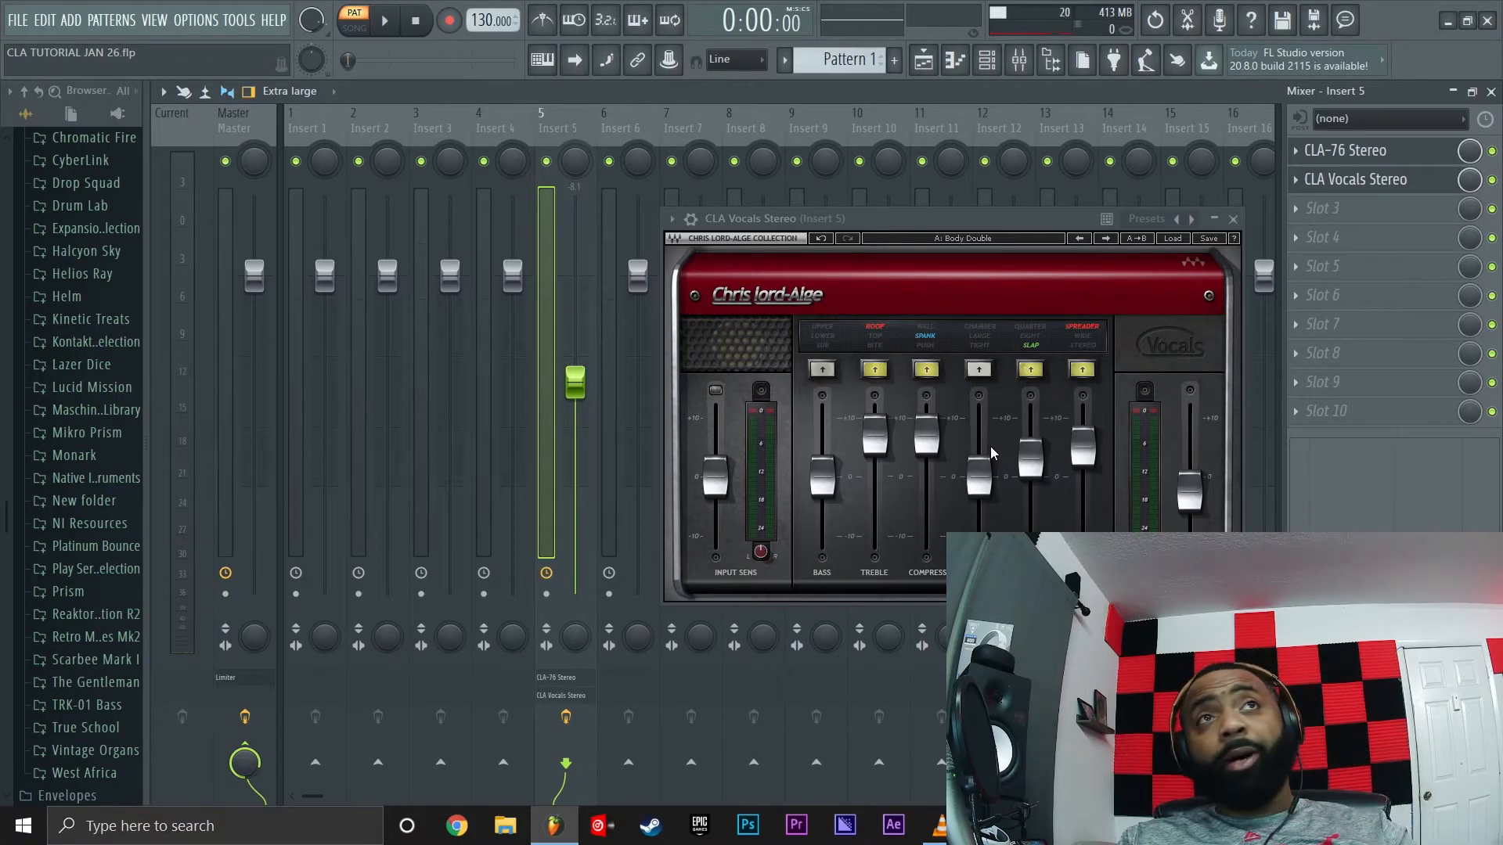
# Compare the vocal through the Body Double preset with the same passage while CLA Vocals Stereo is bypassed
pyautogui.press('space')
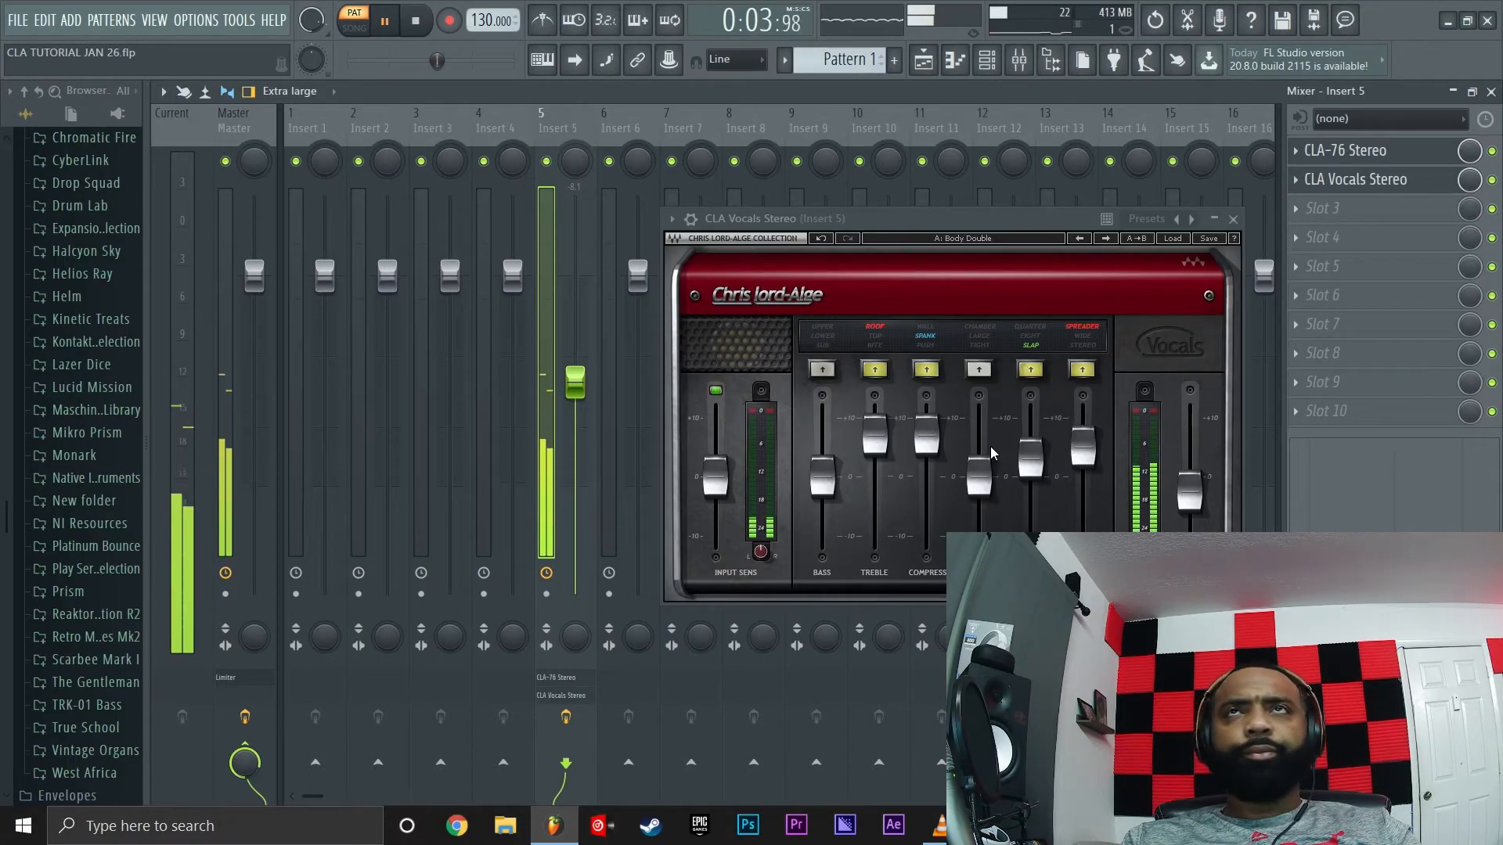
pyautogui.press('space')
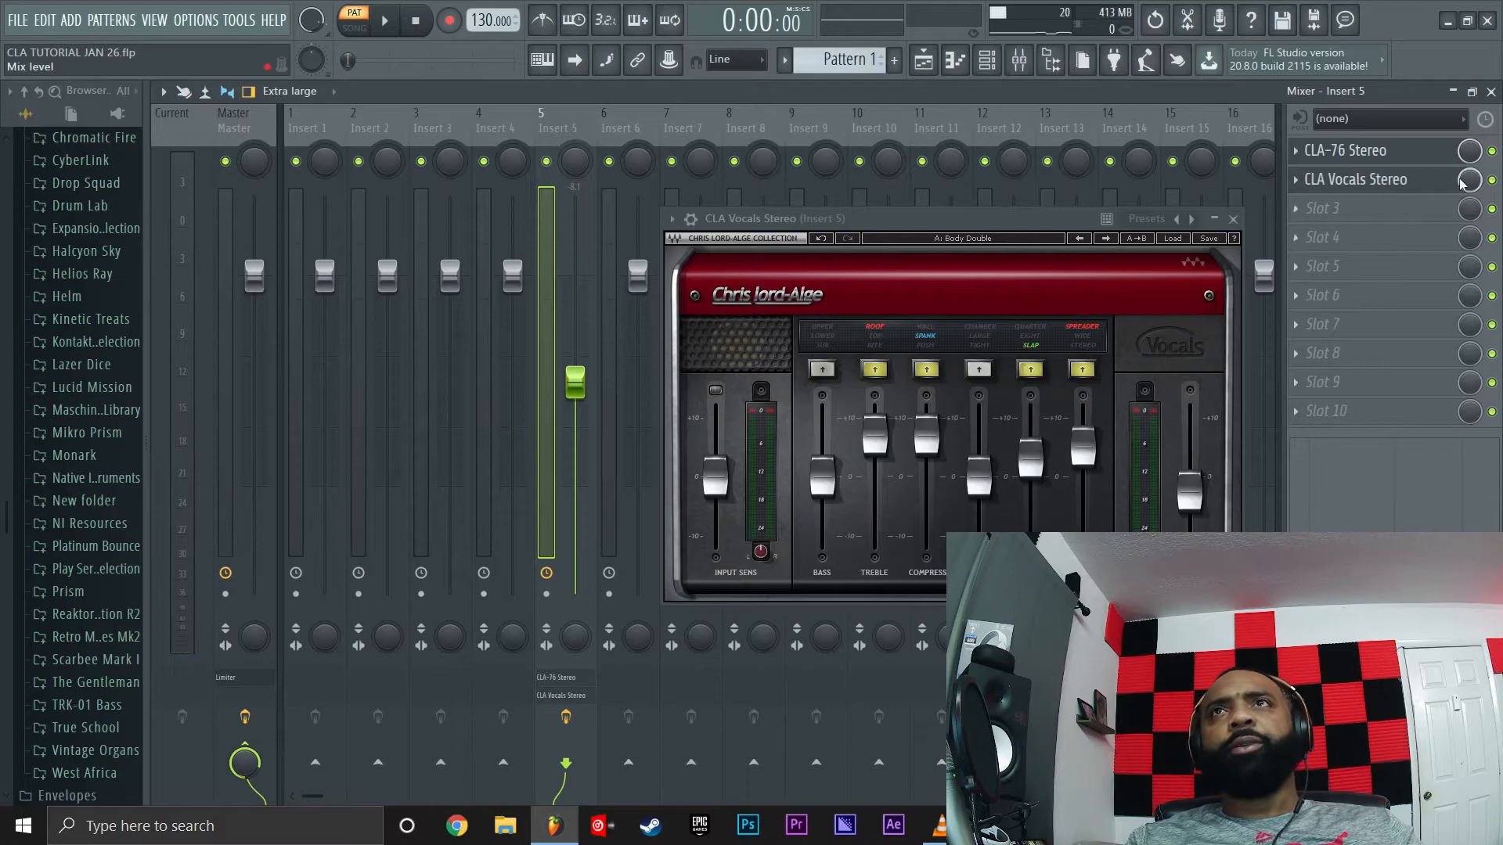
pyautogui.click(1492, 180)
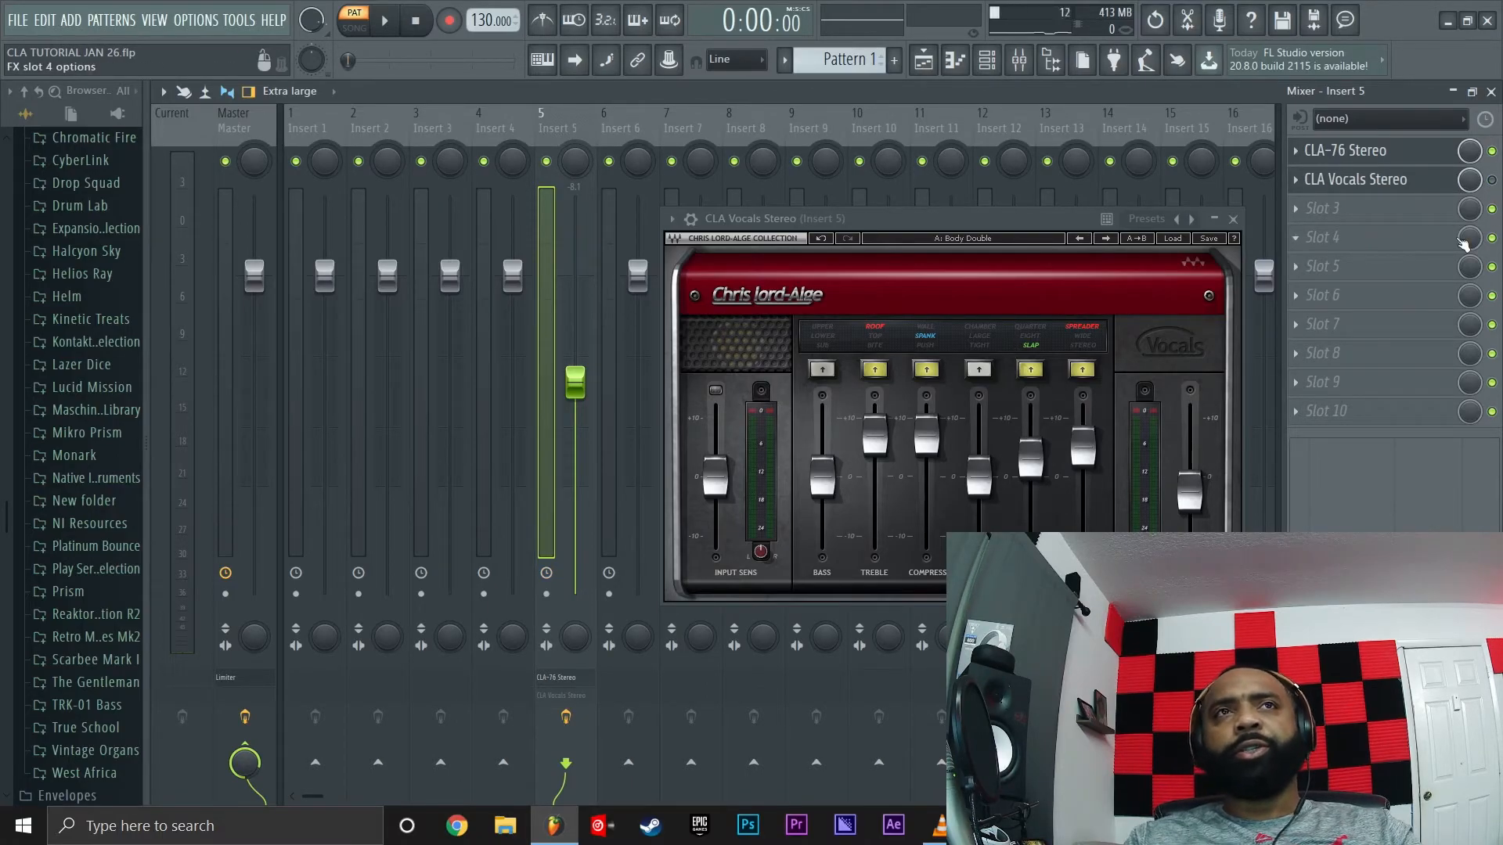
pyautogui.press('space')
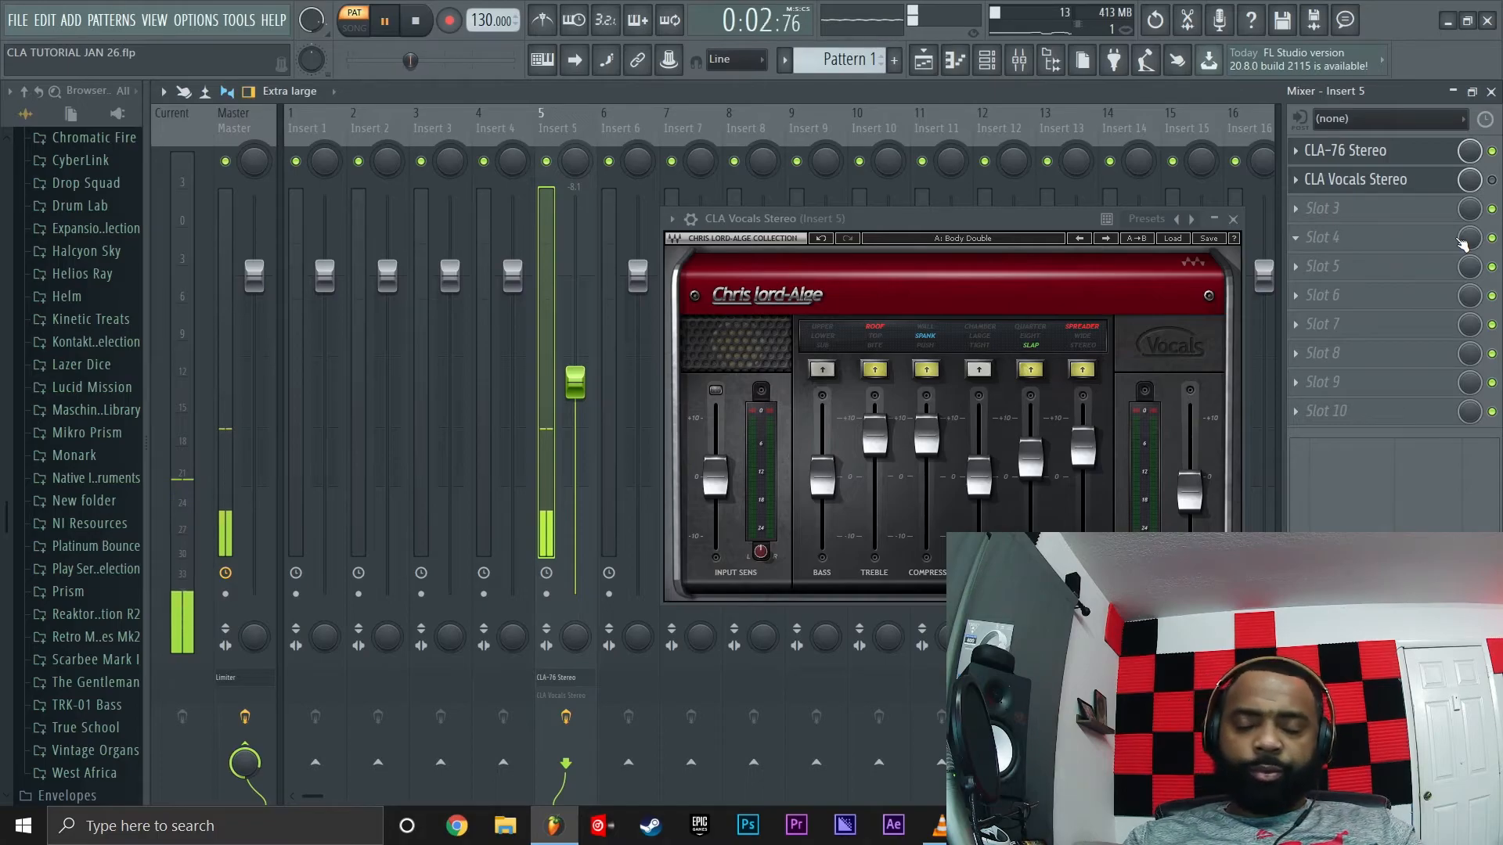
pyautogui.press('space')
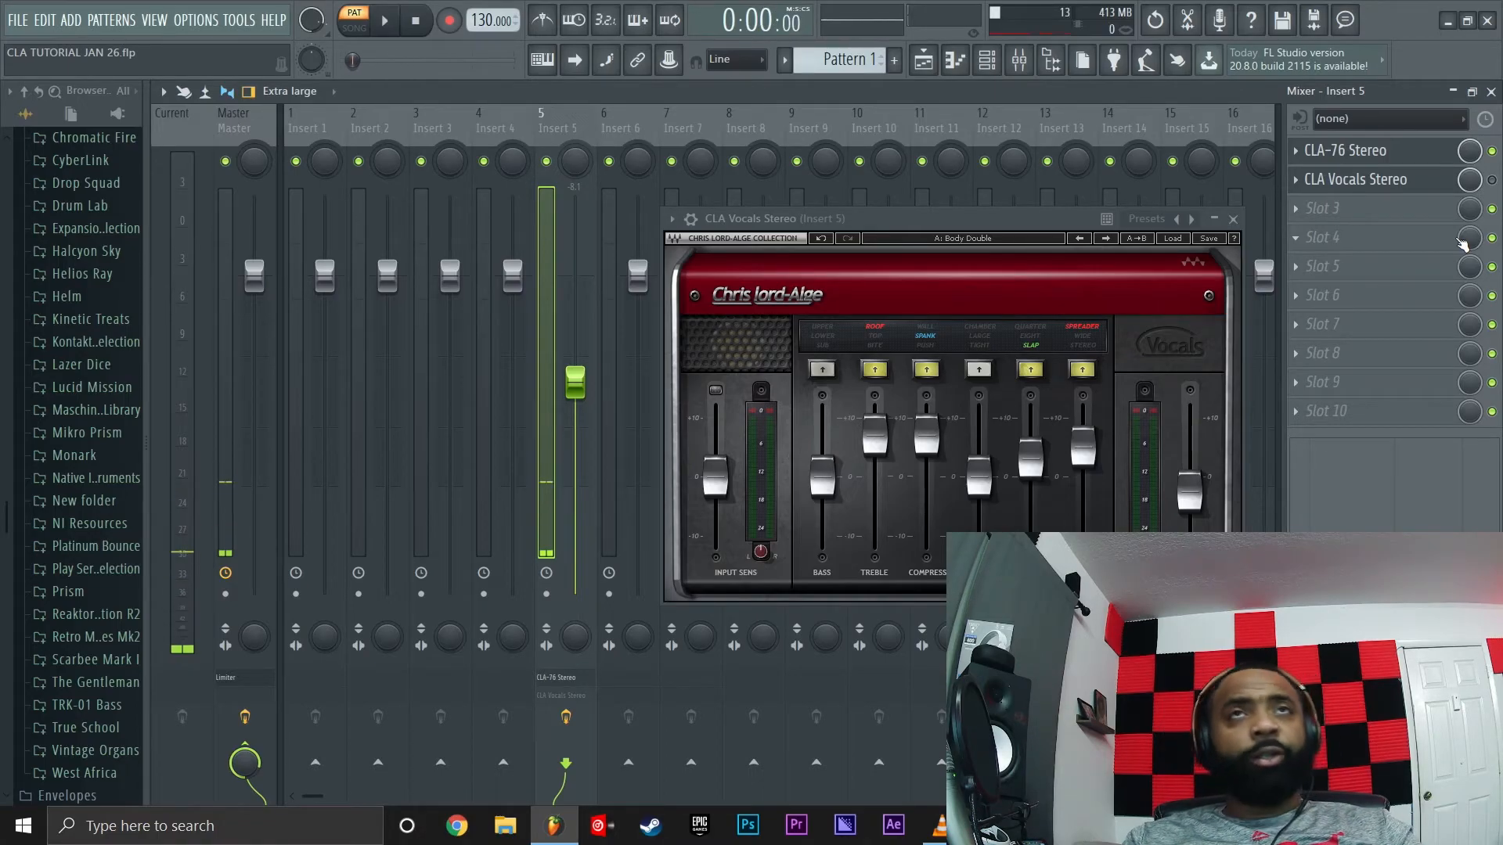
# Replay the vocal with CLA Vocals Stereo re-enabled, then reposition the plugin window so all its fader labels show
pyautogui.press('space')
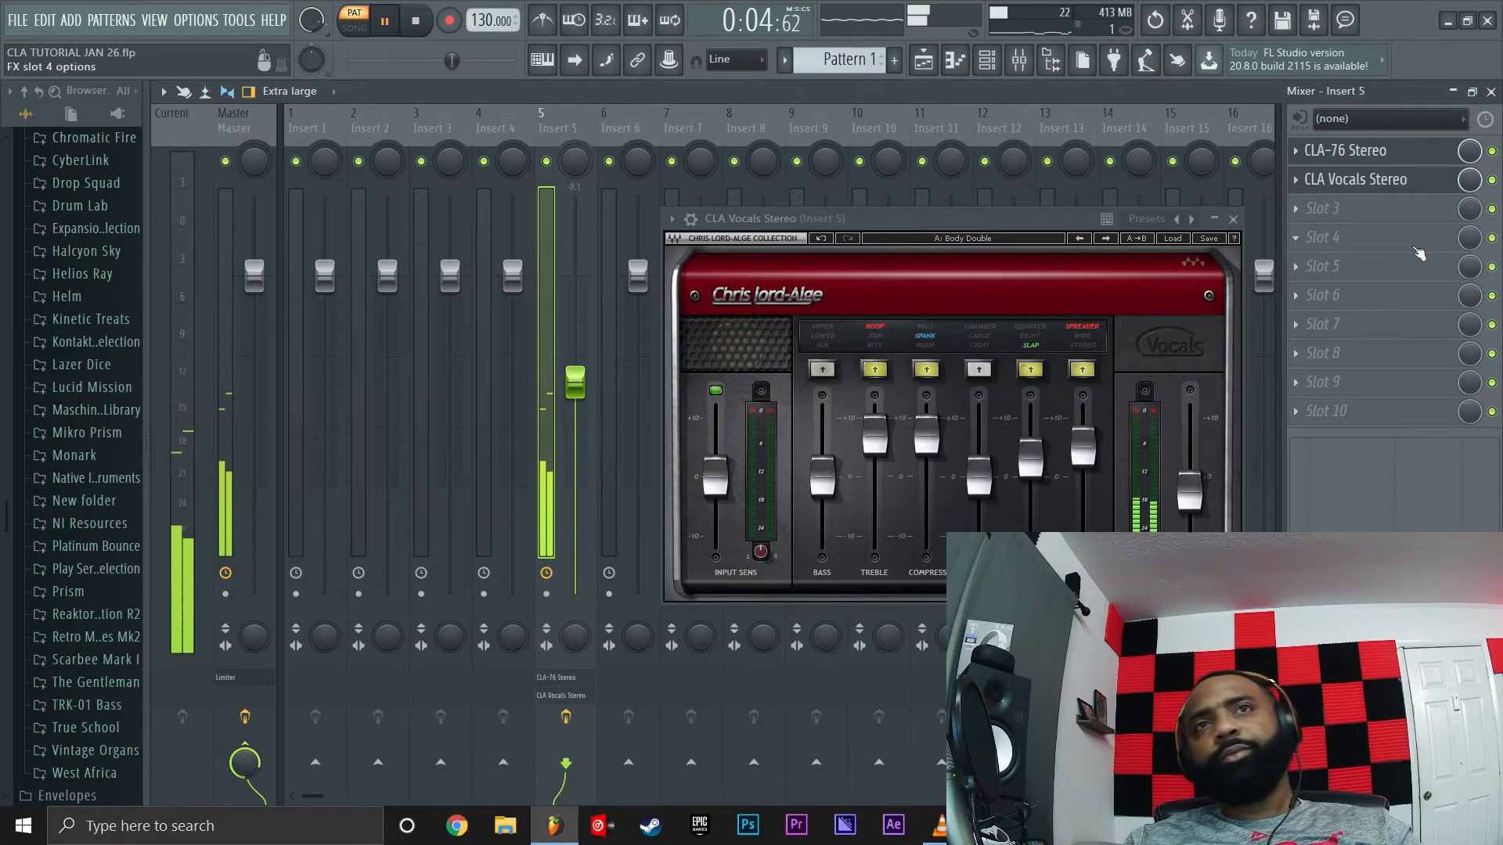
pyautogui.press('space')
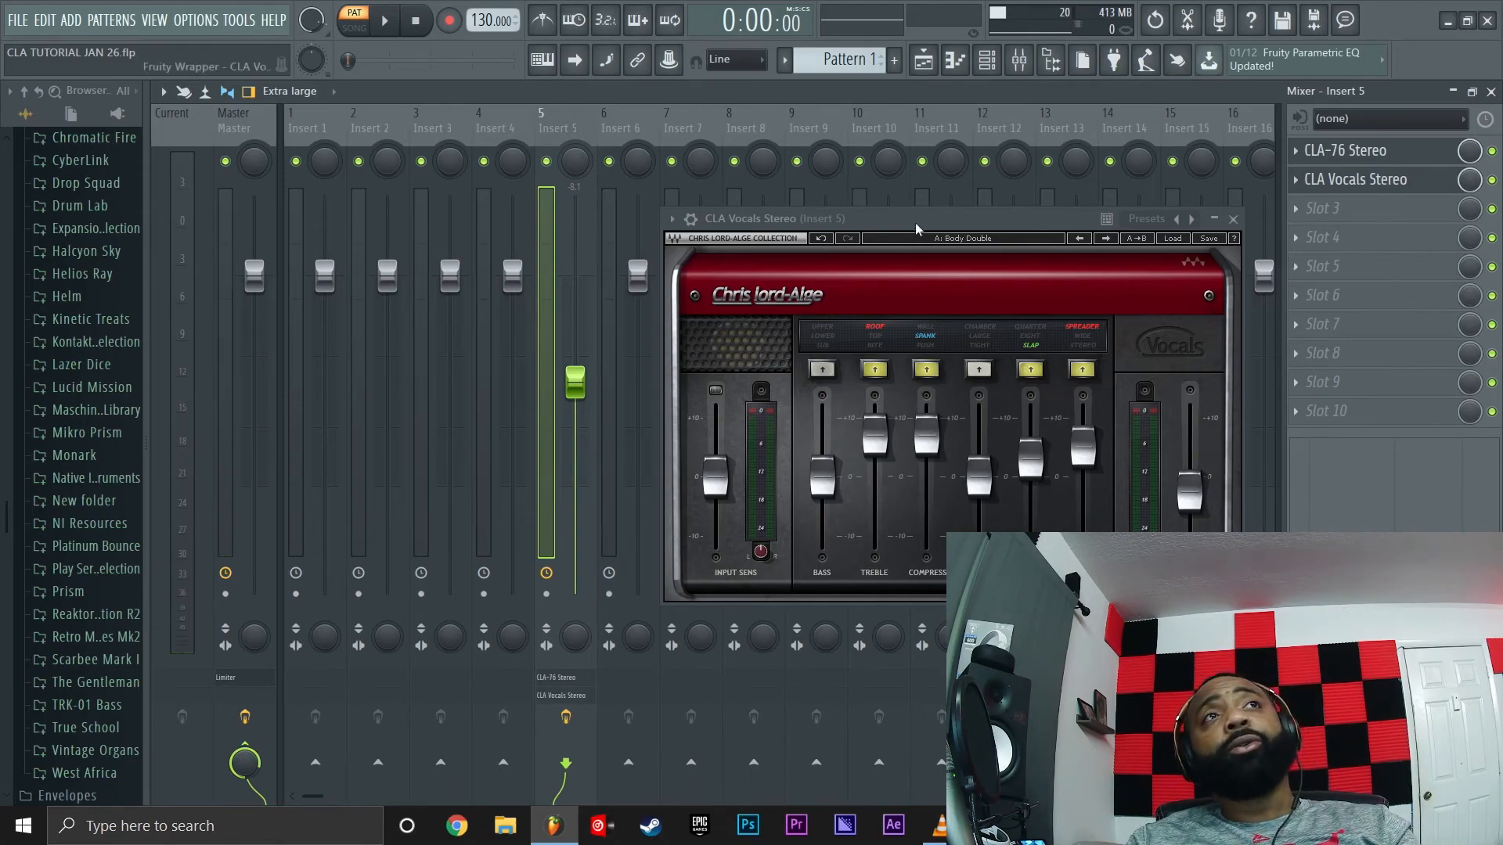
pyautogui.moveTo(914, 222); pyautogui.dragTo(852, 169)
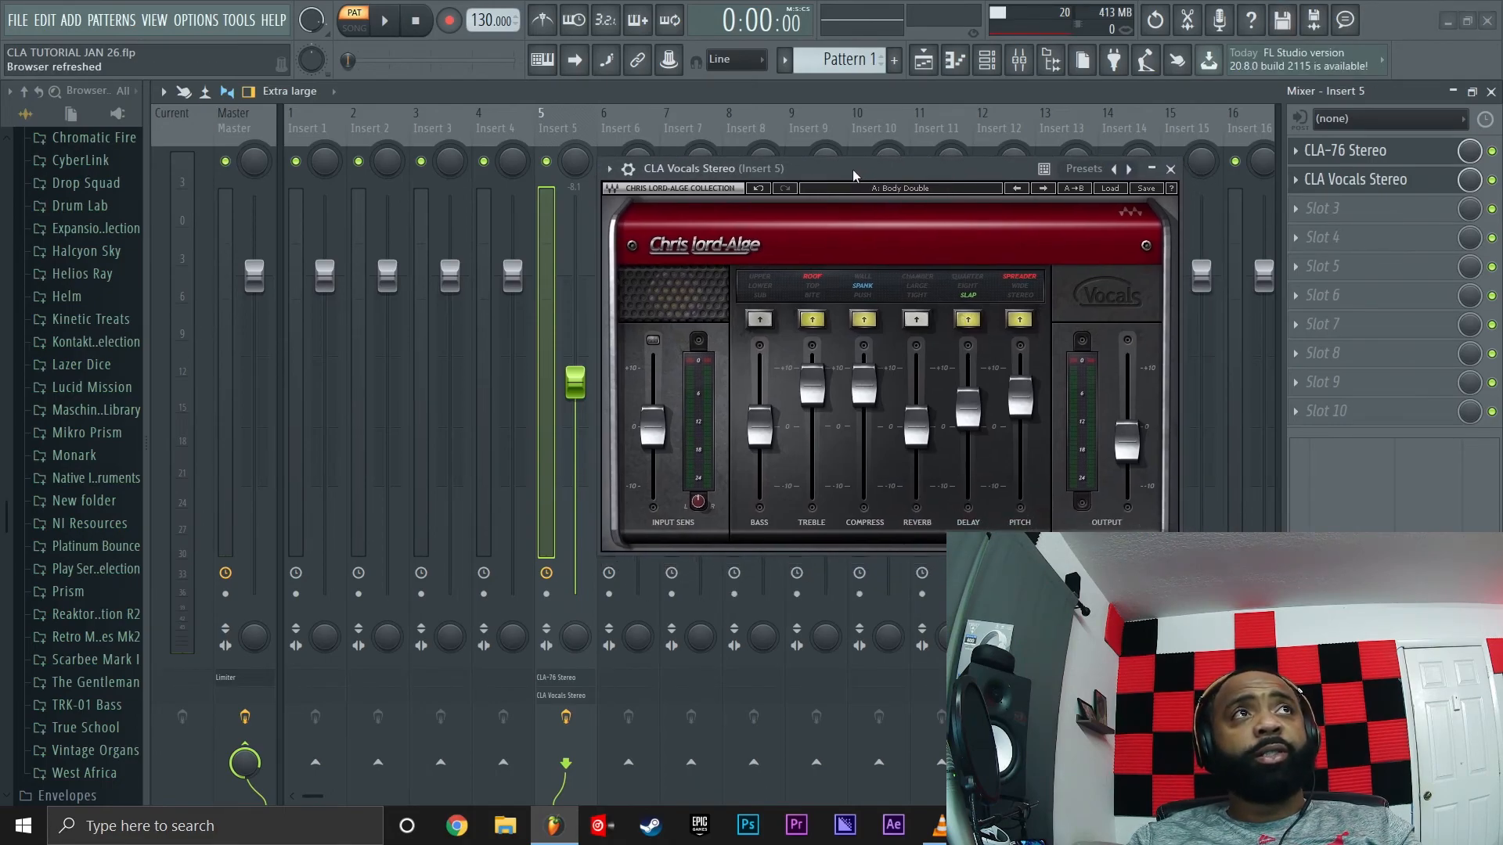